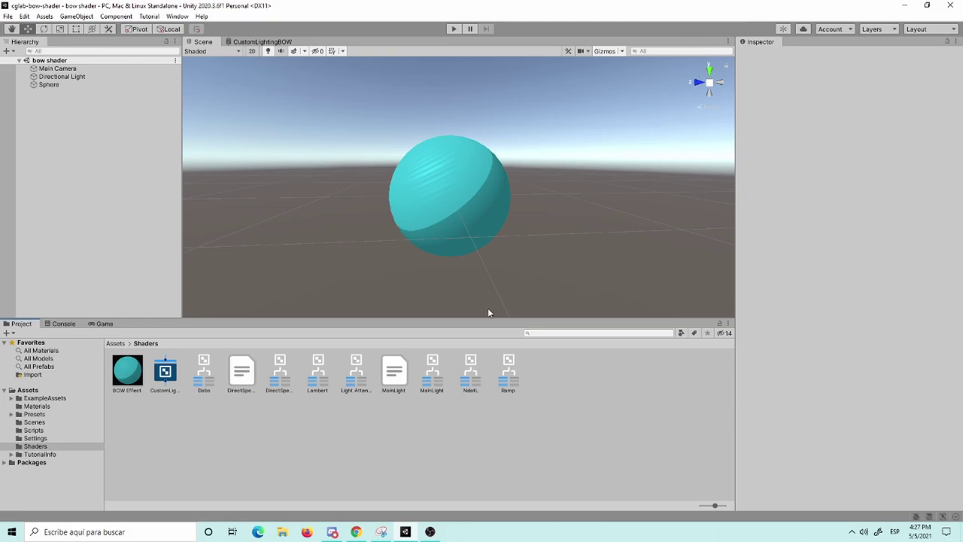
Orbit and zoom around the teal sphere to inspect its lit and shadowed sides.
alt+drag(359, 138, 378, 189)
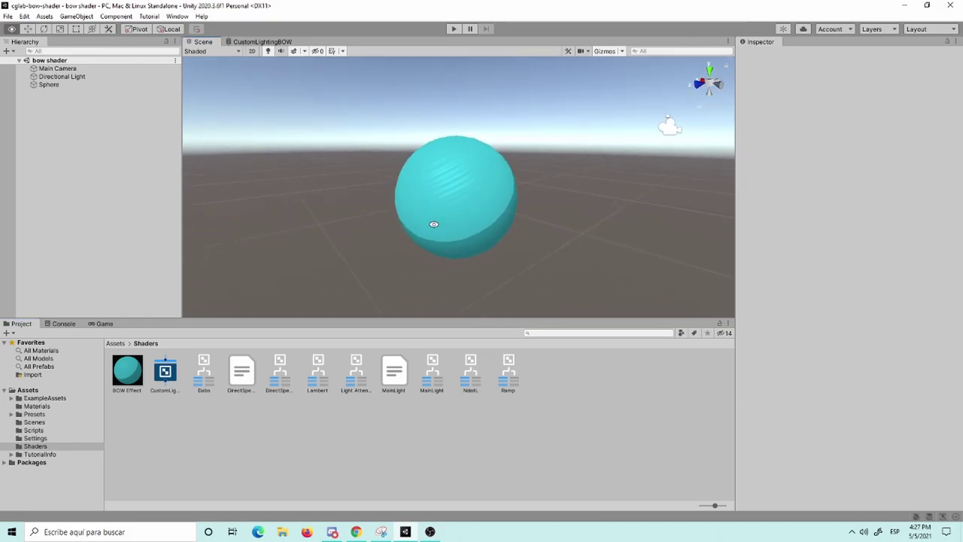
alt+right_drag(379, 189, 452, 206)
alt+drag(456, 203, 499, 210)
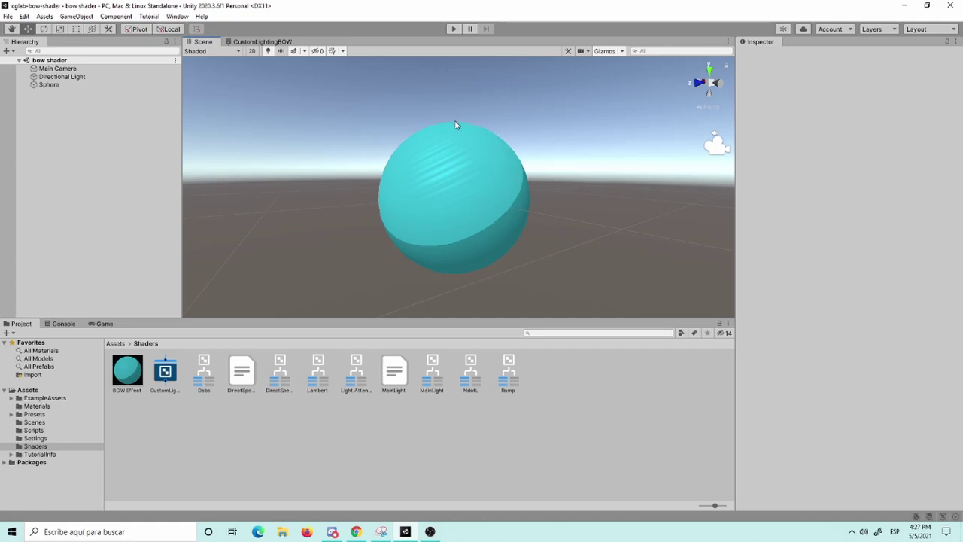
alt+drag(494, 150, 474, 138)
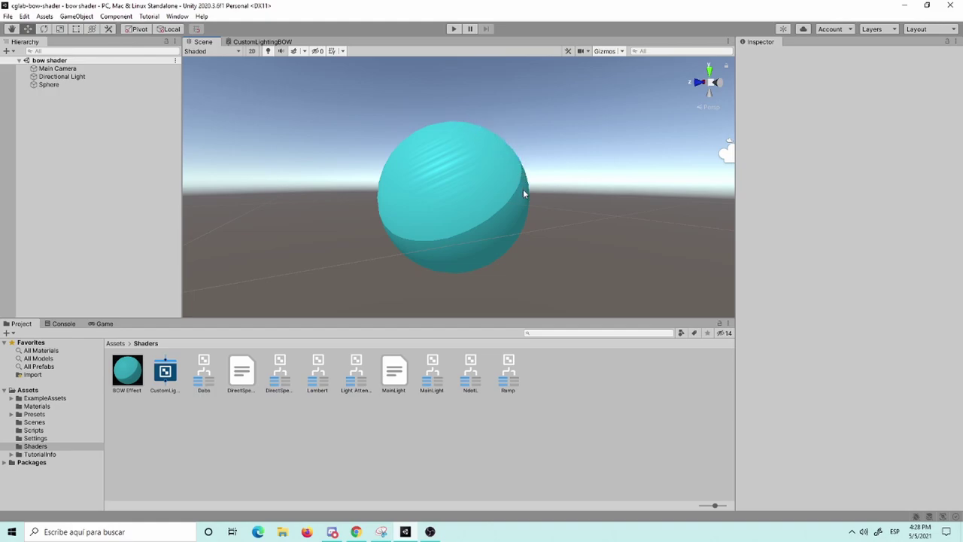
mouse_move(501, 223)
alt+mouse_down()
mouse_move(647, 125)
mouse_move(594, 210)
mouse_move(603, 502)
alt+mouse_up()
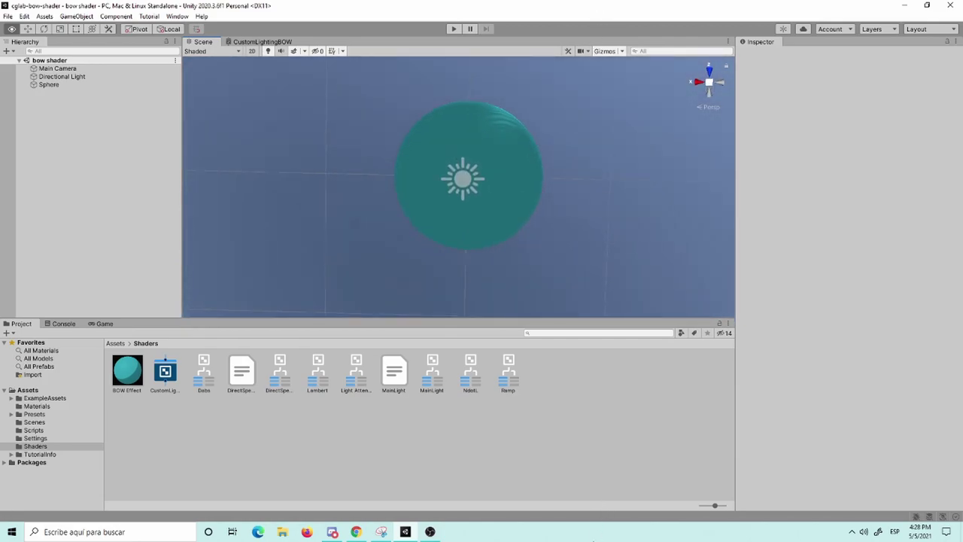
mouse_move(512, 230)
alt+mouse_down()
mouse_move(524, 203)
mouse_move(502, 264)
mouse_move(492, 247)
alt+mouse_up()
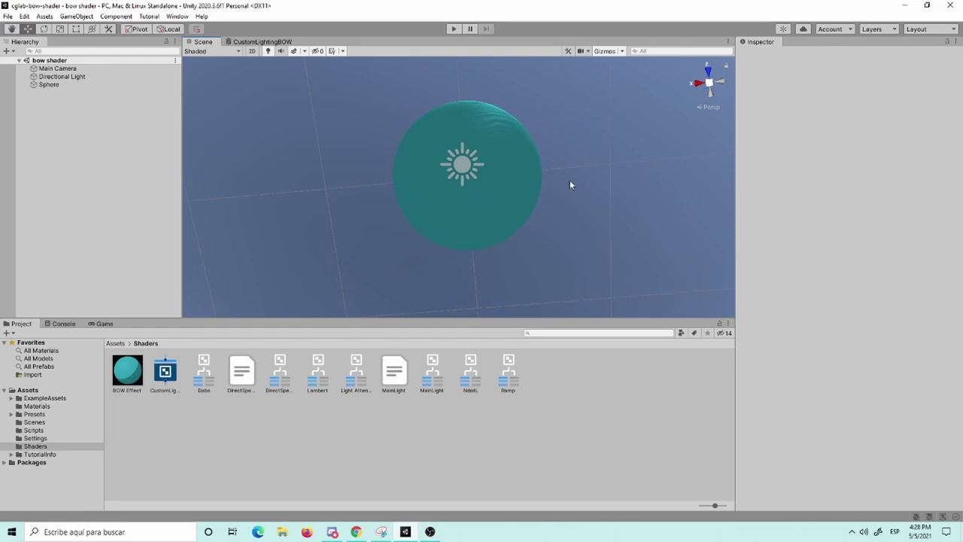
mouse_move(522, 153)
alt+mouse_down()
mouse_move(364, 325)
mouse_move(555, 126)
alt+mouse_up()
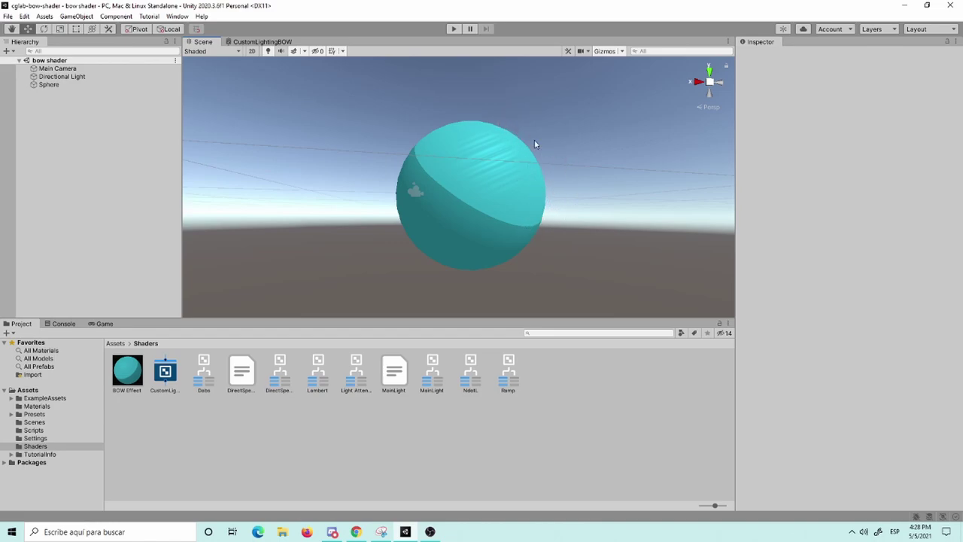
mouse_move(453, 195)
alt+mouse_down()
mouse_move(458, 214)
mouse_move(469, 212)
alt+mouse_up()
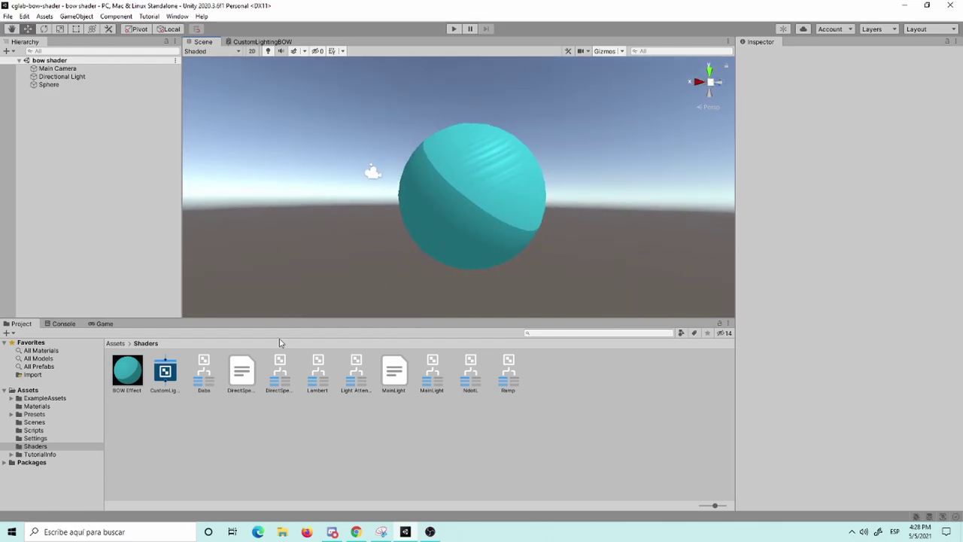
Create a Shader Sub Graph named SideLight in the Shaders folder and open it full-screen.
right_click(336, 466)
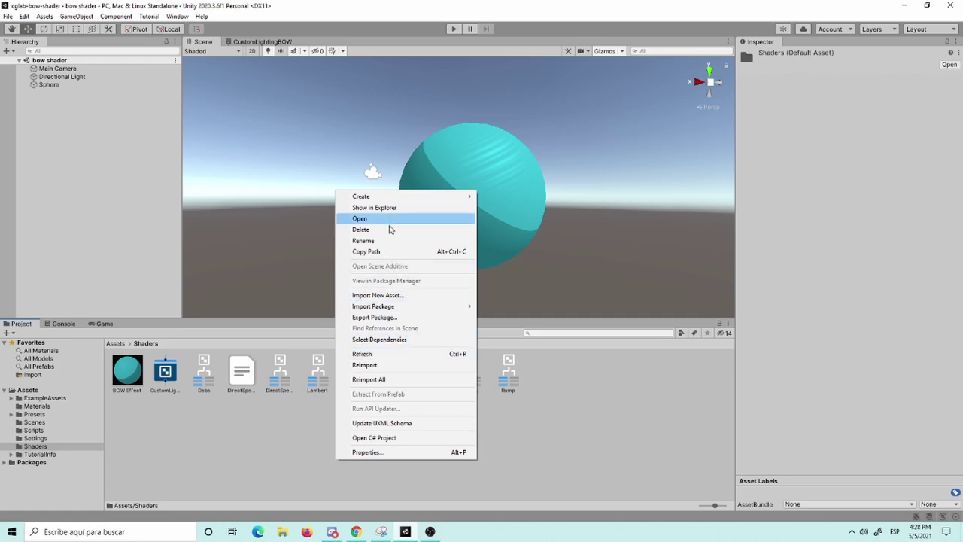
mouse_move(397, 200)
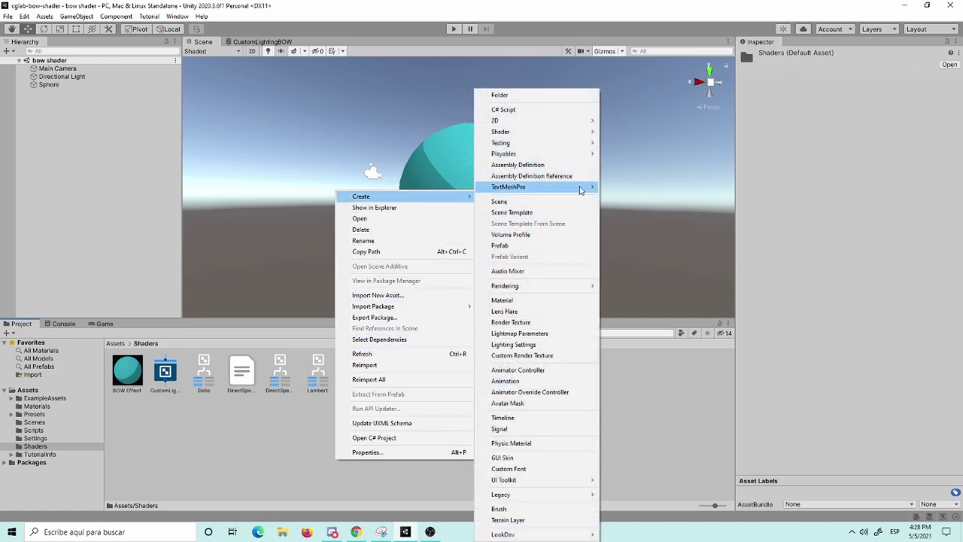
mouse_move(568, 134)
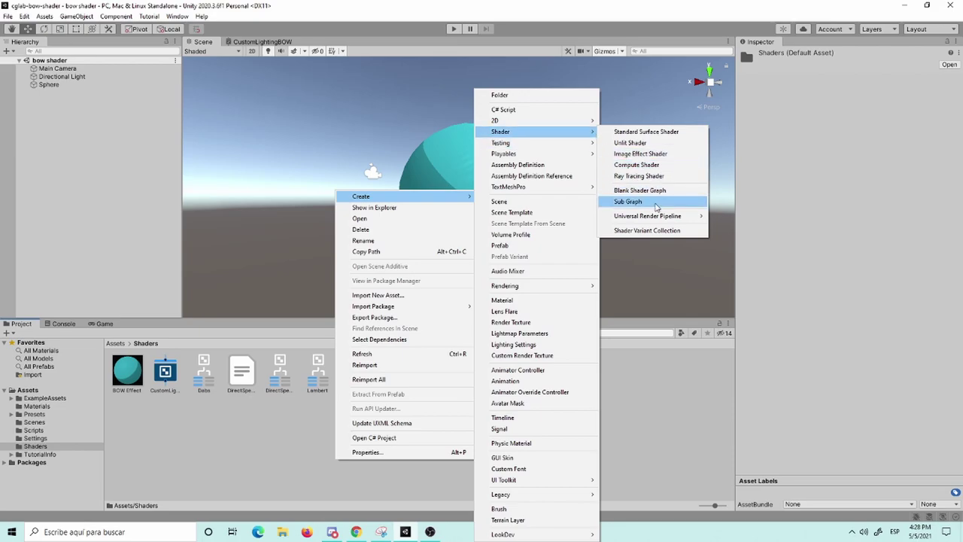
click(656, 205)
text(S)
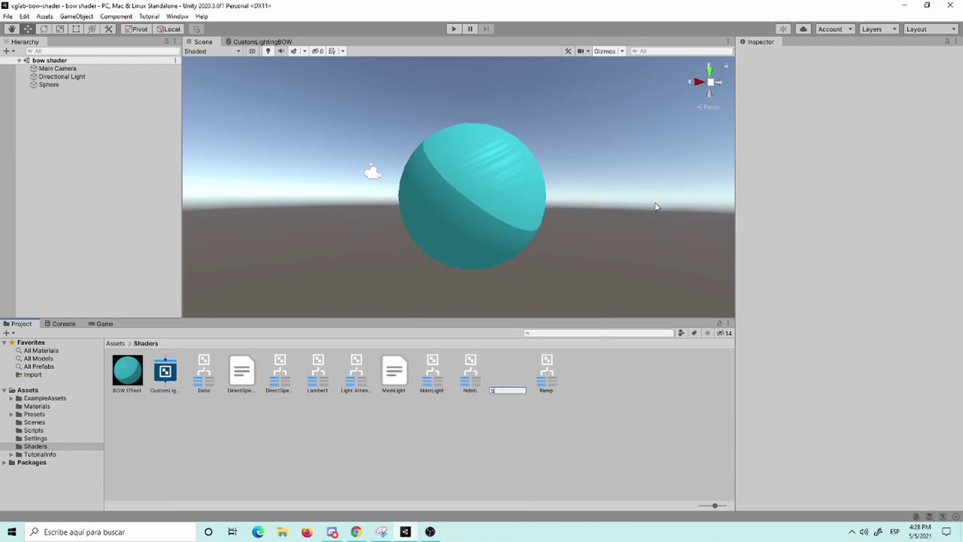
text(ideLight)
key(Return)
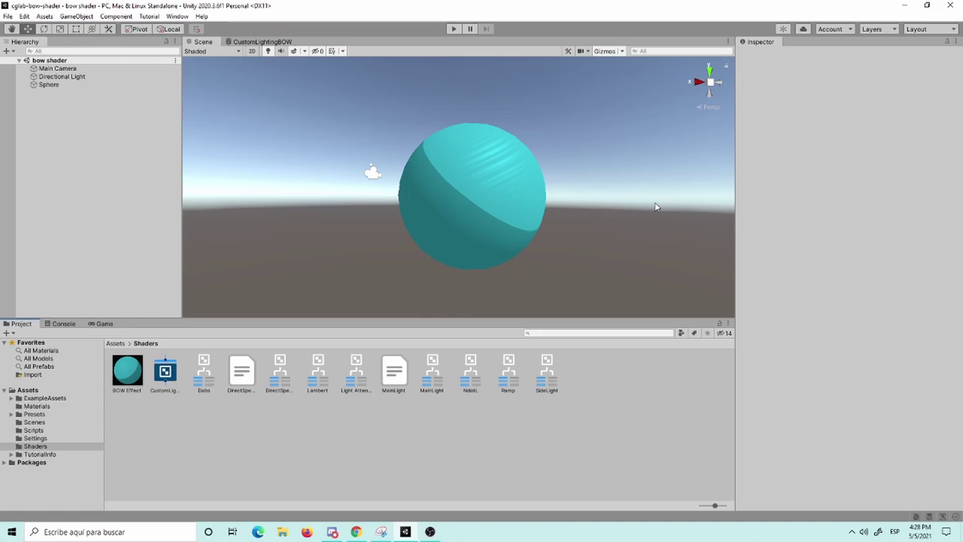
double_click(546, 367)
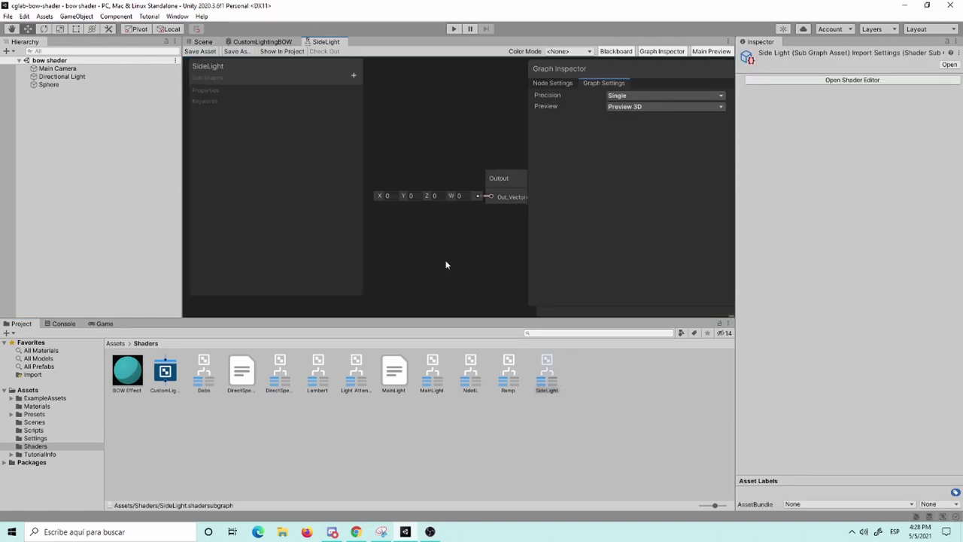
key(shift+space)
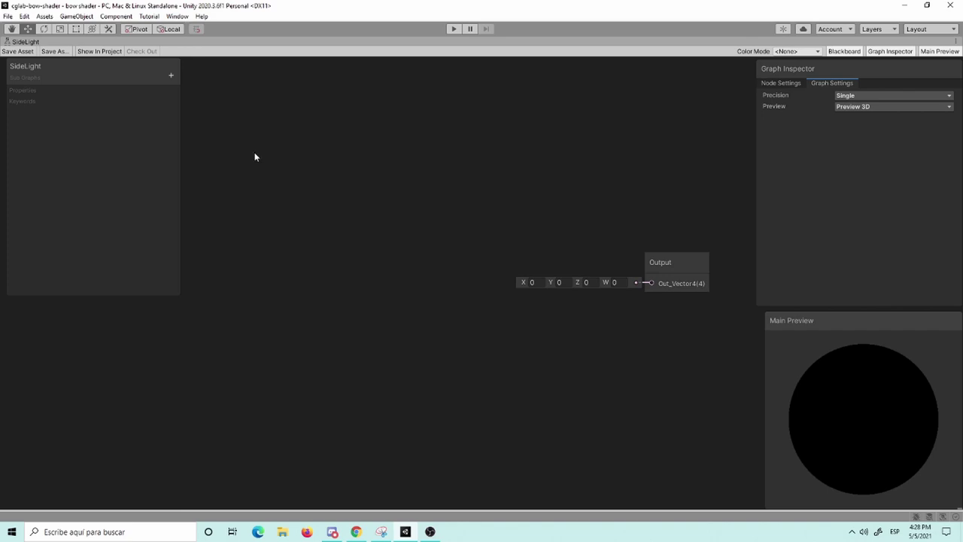
Add a Lambert node with its preview collapsed, placed at the upper left.
key(space)
text(lamb)
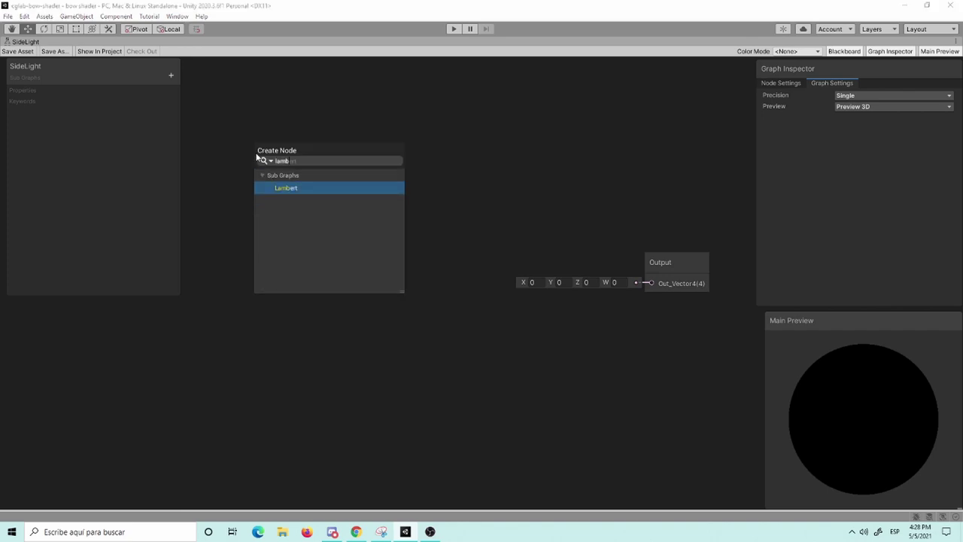
key(Return)
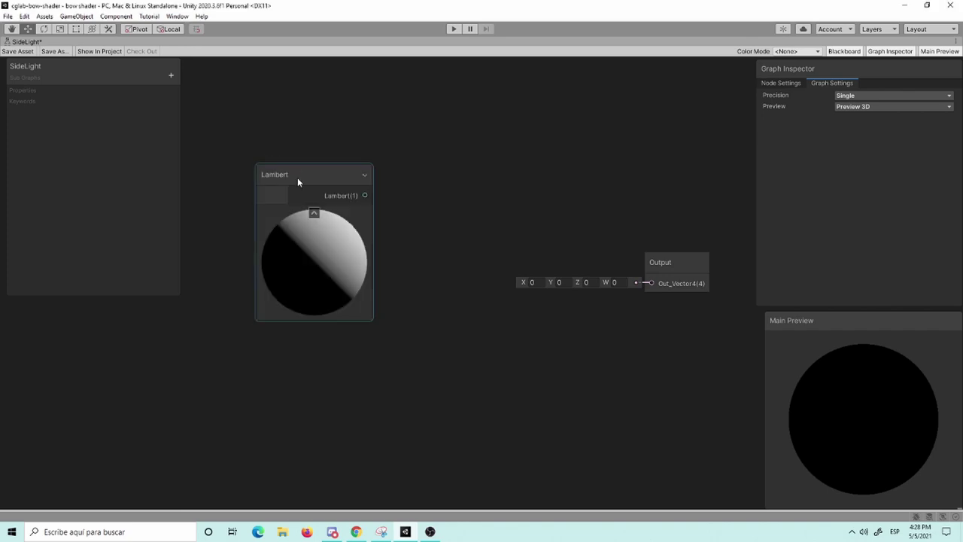
click(313, 216)
drag(279, 176, 286, 117)
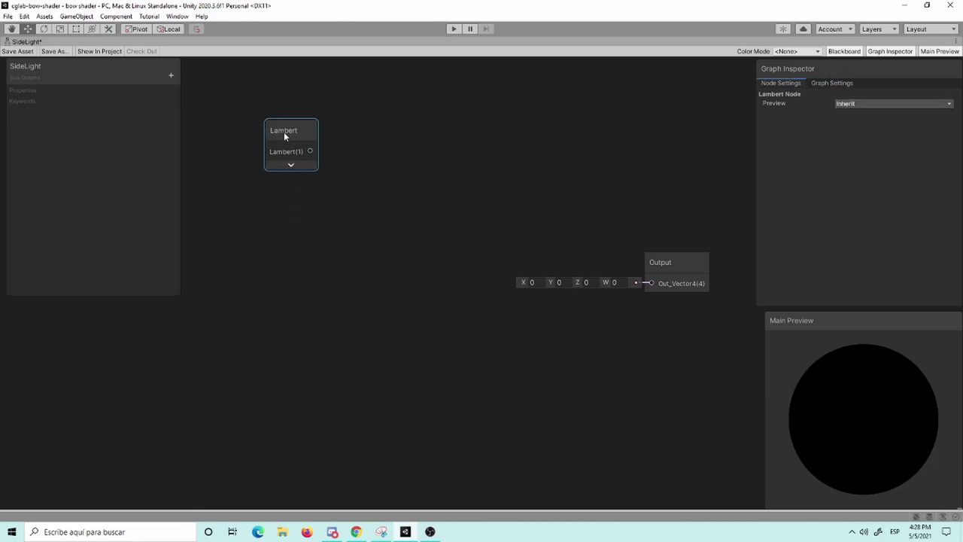
click(285, 190)
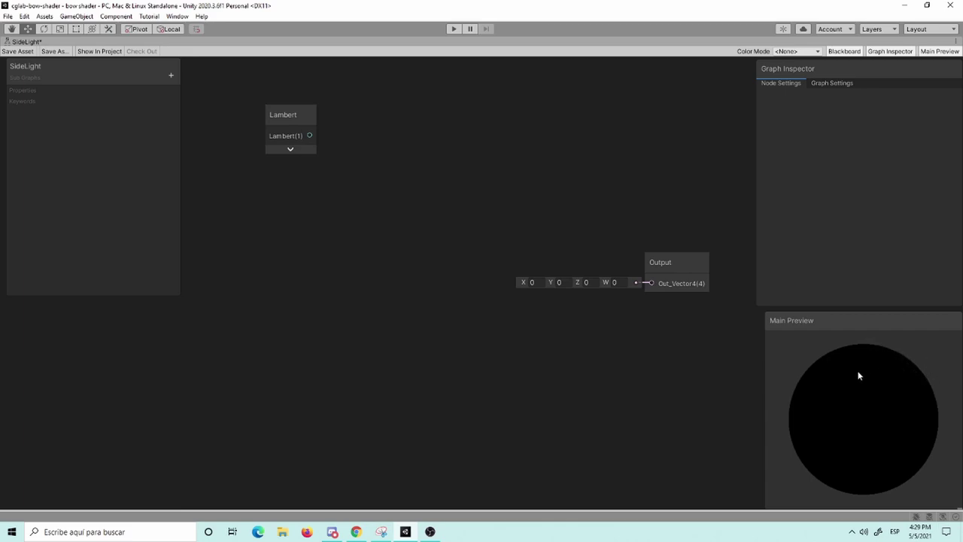
Add a Subtract node computing Lambert's output minus 0.3.
key(space)
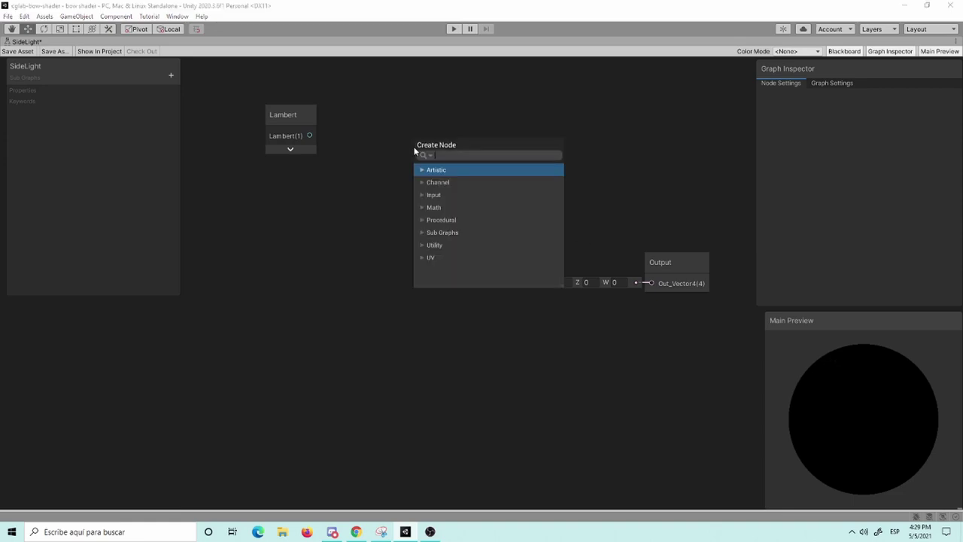
text(s)
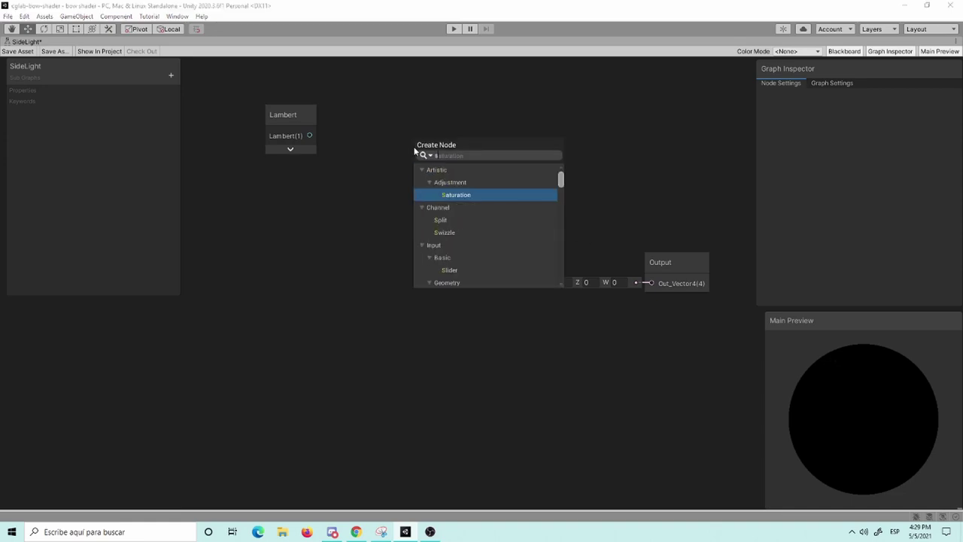
text(ub)
key(Up)
key(Return)
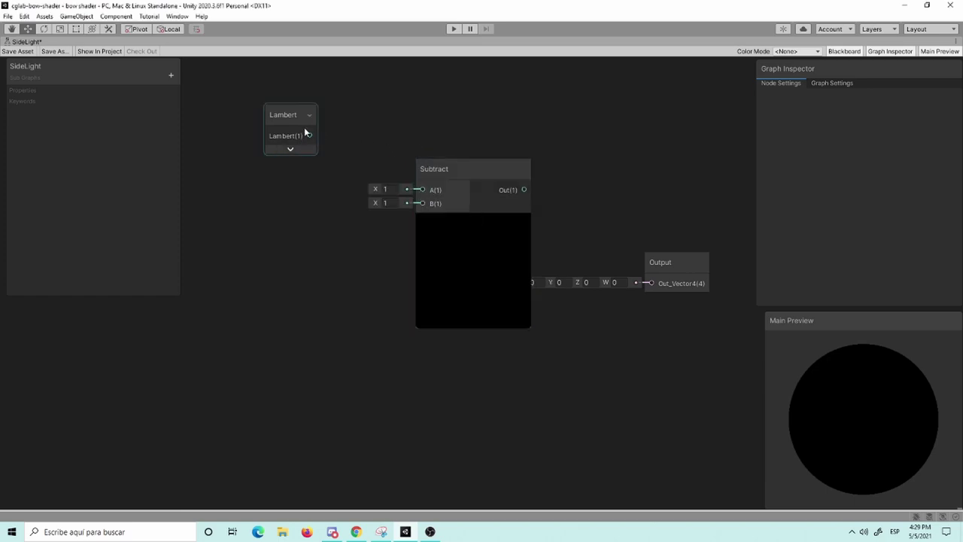
mouse_move(308, 135)
mouse_down()
mouse_move(423, 190)
mouse_move(459, 111)
mouse_move(445, 137)
mouse_up()
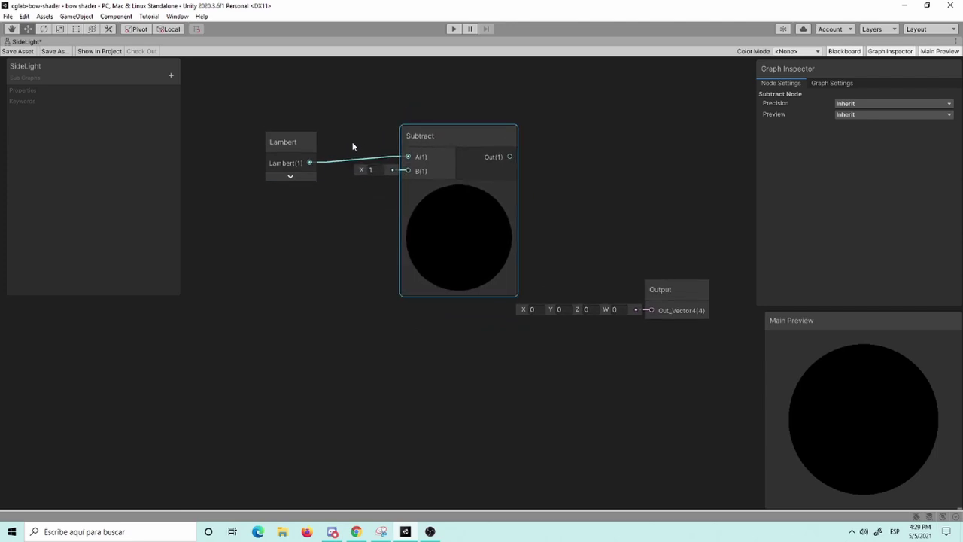
drag(367, 169, 349, 168)
click(390, 190)
text(0.3)
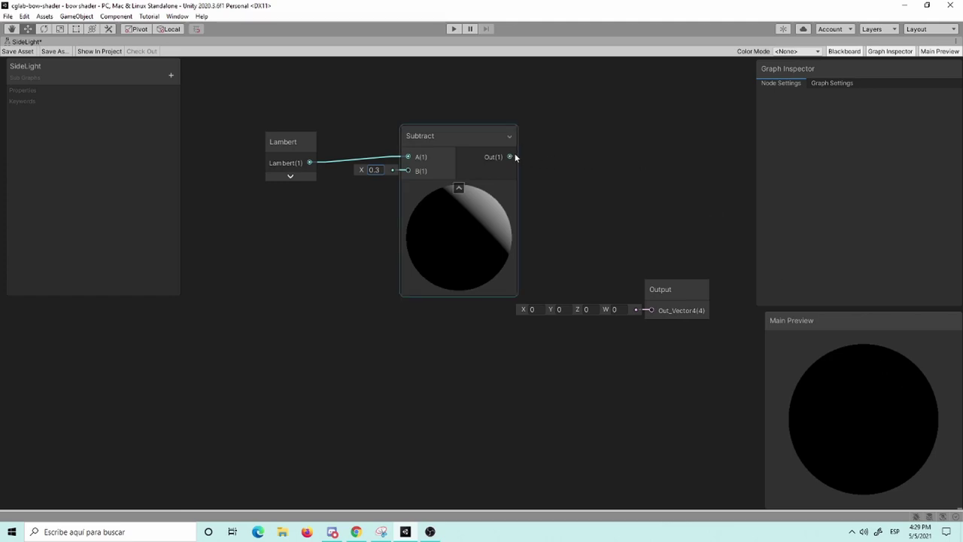
drag(509, 156, 578, 165)
Add a Multiply node with the Subtract result wired into its A input.
text(mu)
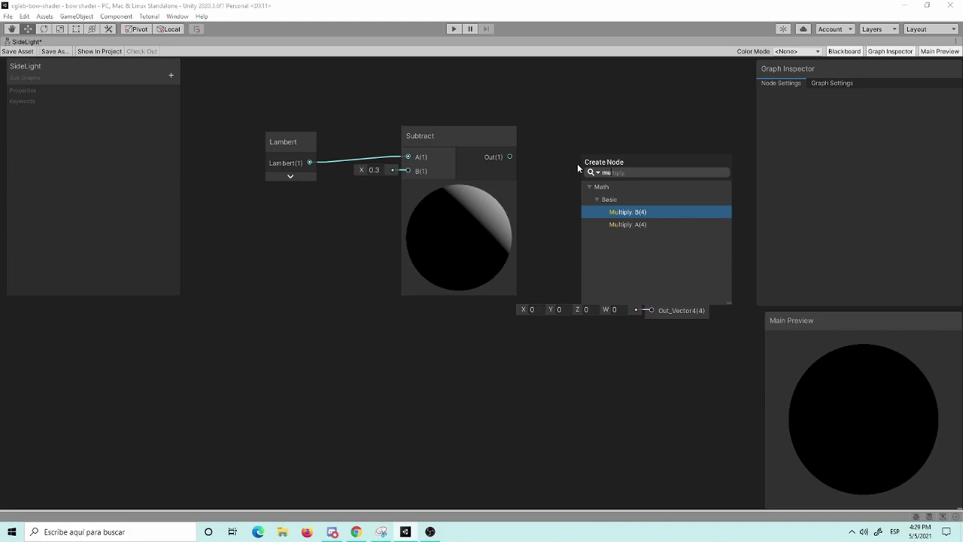
key(Return)
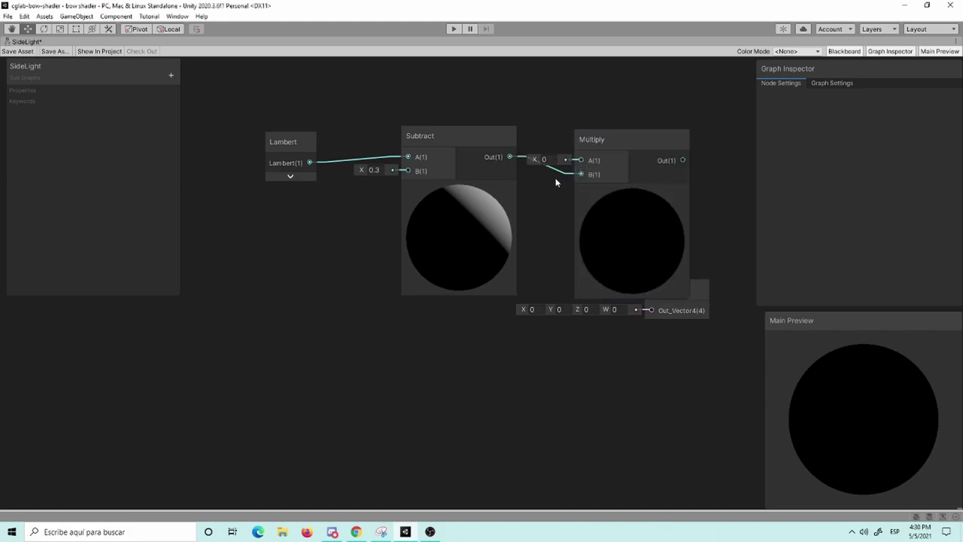
click(558, 174)
key(Delete)
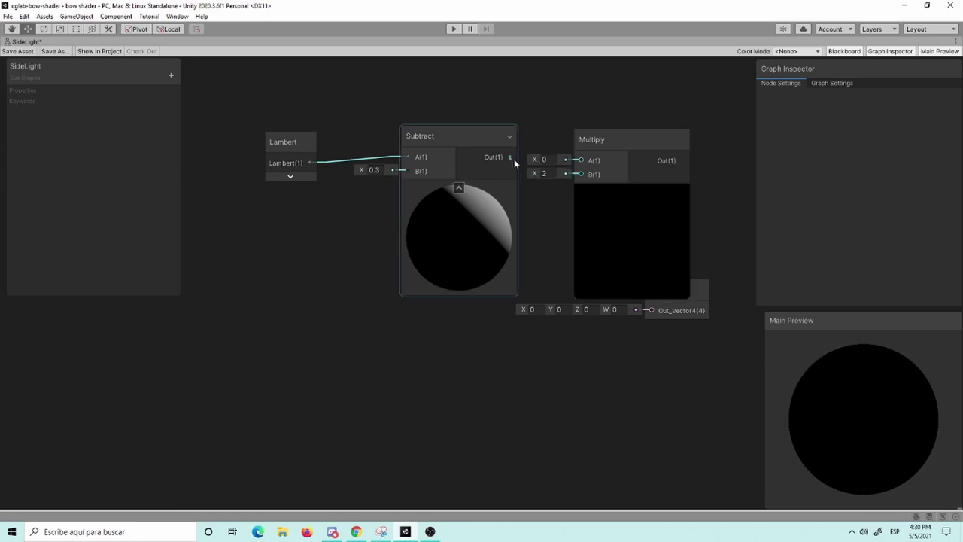
drag(509, 156, 574, 160)
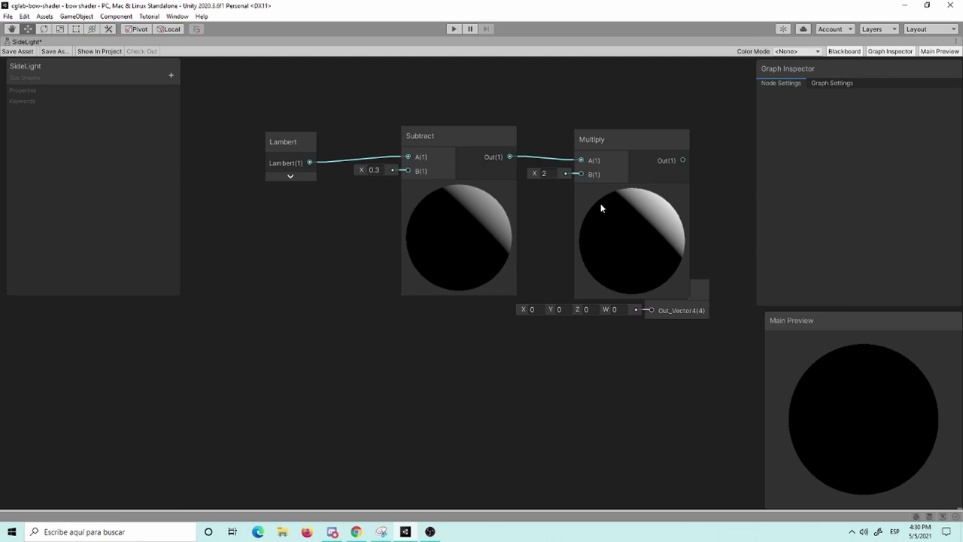
Set Multiply's B to 4 and move the Output node below and right of it.
click(624, 198)
click(543, 173)
text(1)
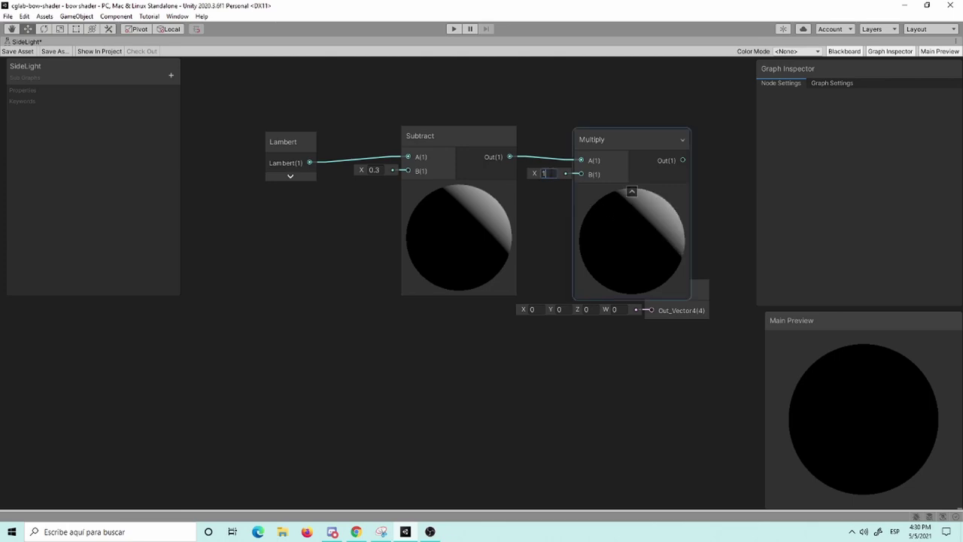
key(Return)
text(4)
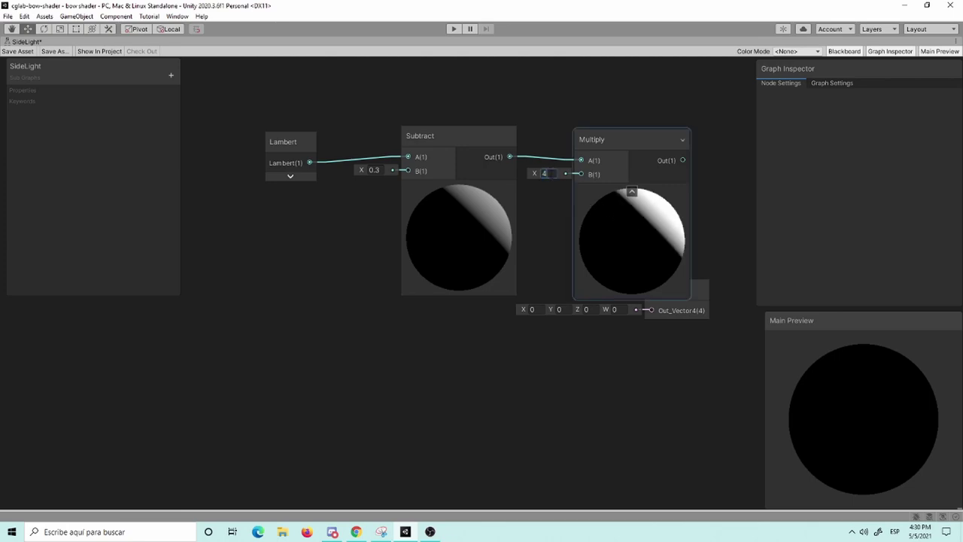
click(568, 238)
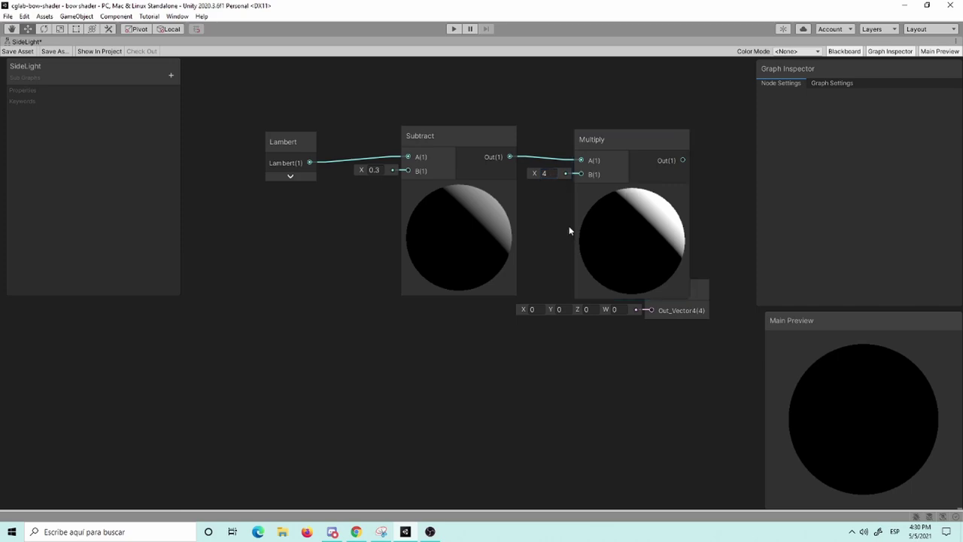
key(a)
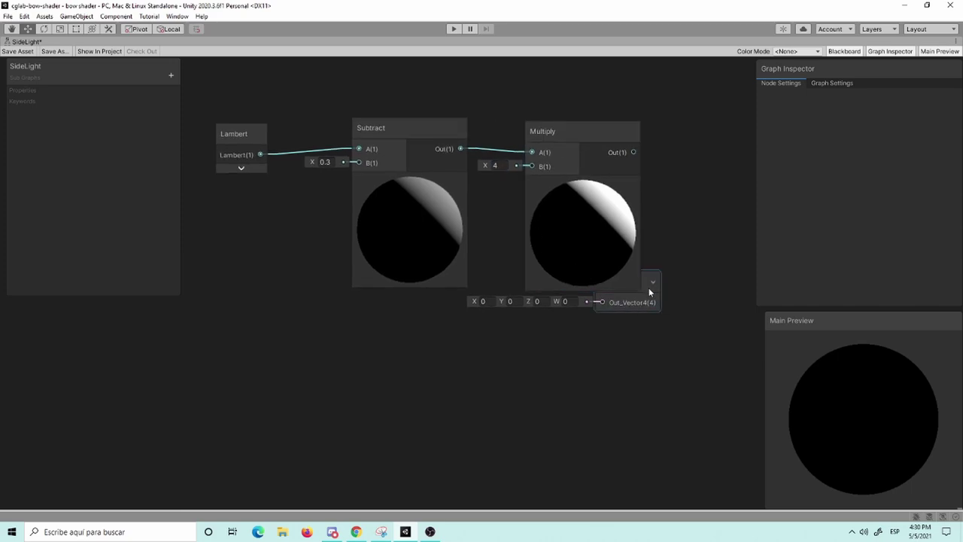
drag(650, 291, 771, 343)
key(a)
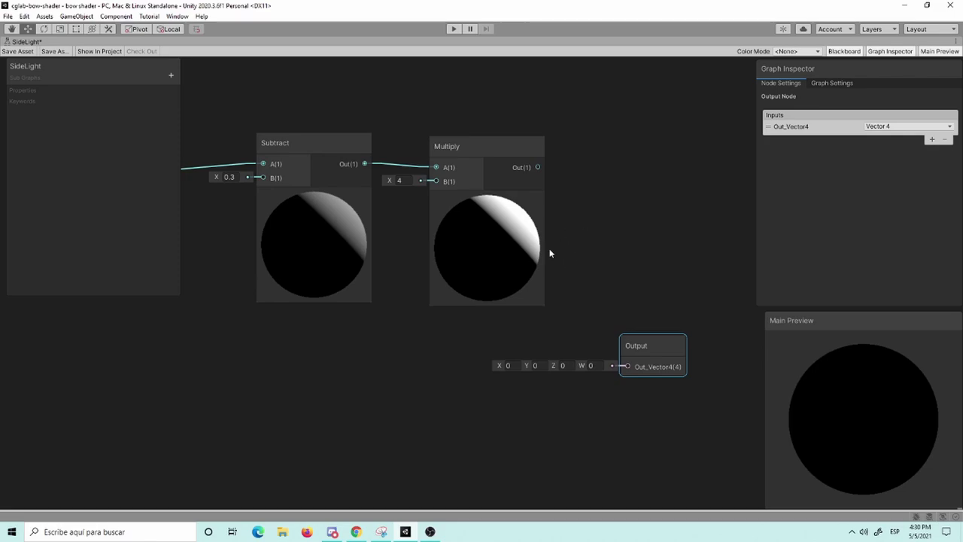
Shift the Output node further right and bring the Lambert area back into view.
middle_drag(588, 227, 568, 331)
key(a)
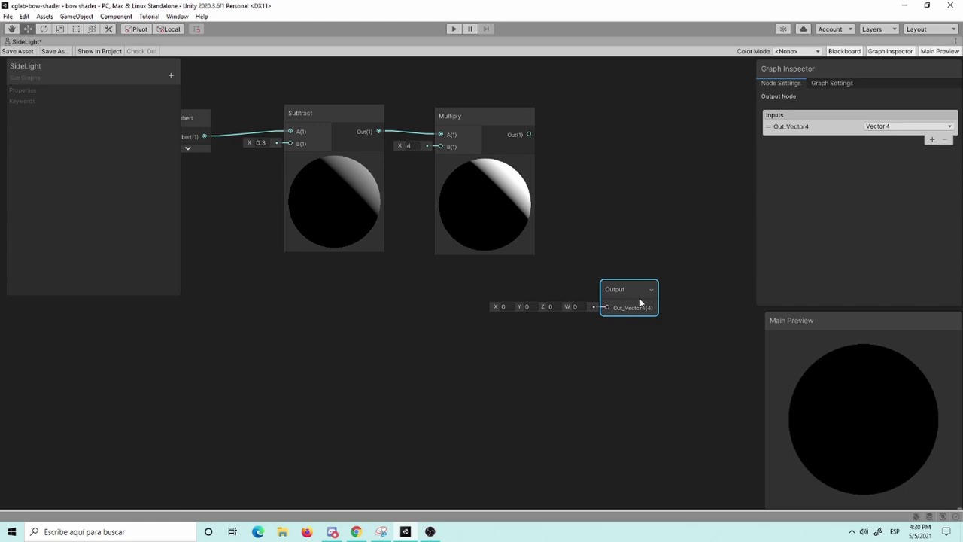
drag(640, 302, 722, 297)
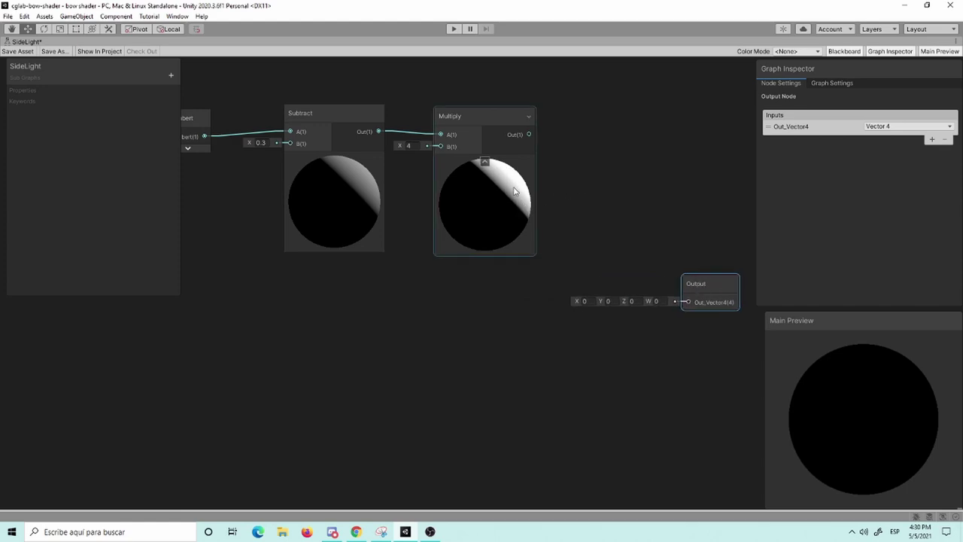
middle_drag(341, 309, 497, 312)
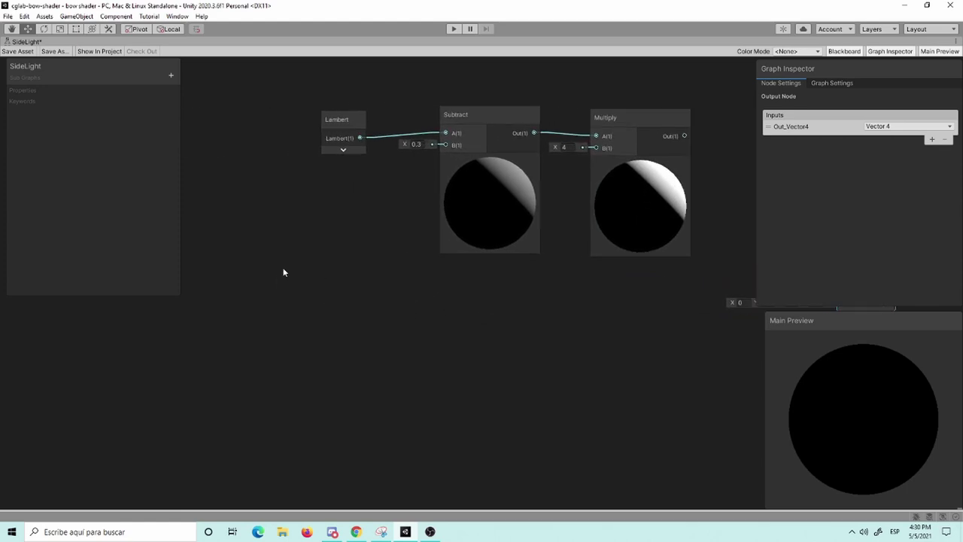
click(253, 278)
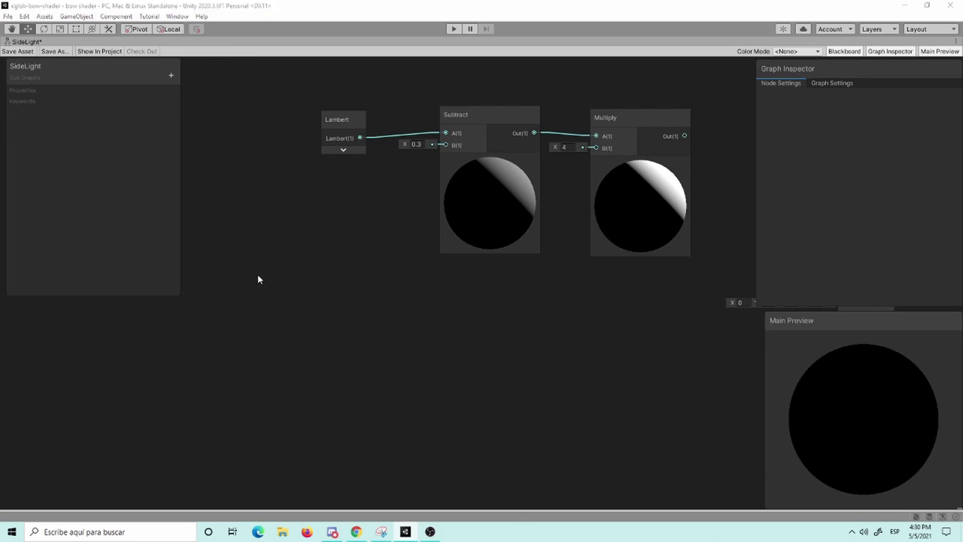
Add a View Direction node feeding a new Negate node.
key(space)
text(view)
key(Return)
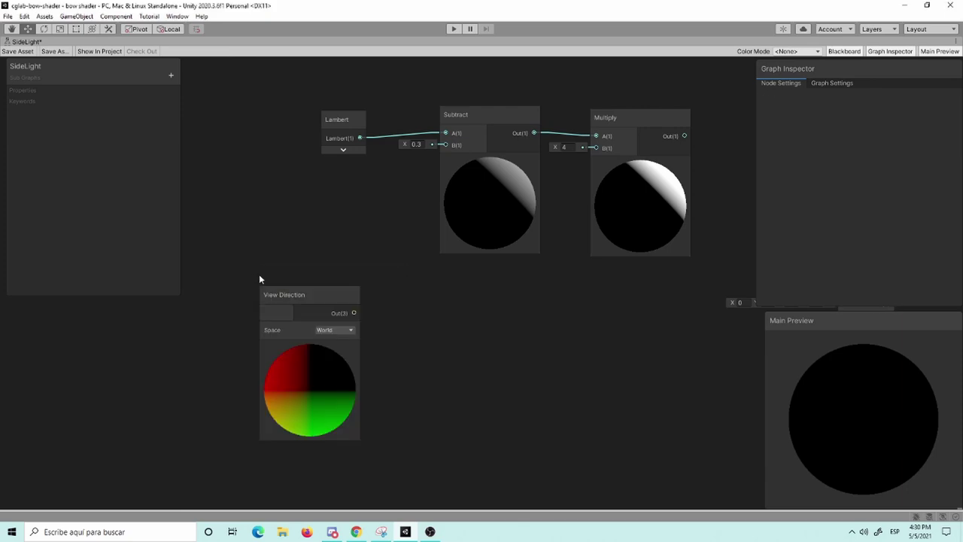
drag(354, 313, 413, 334)
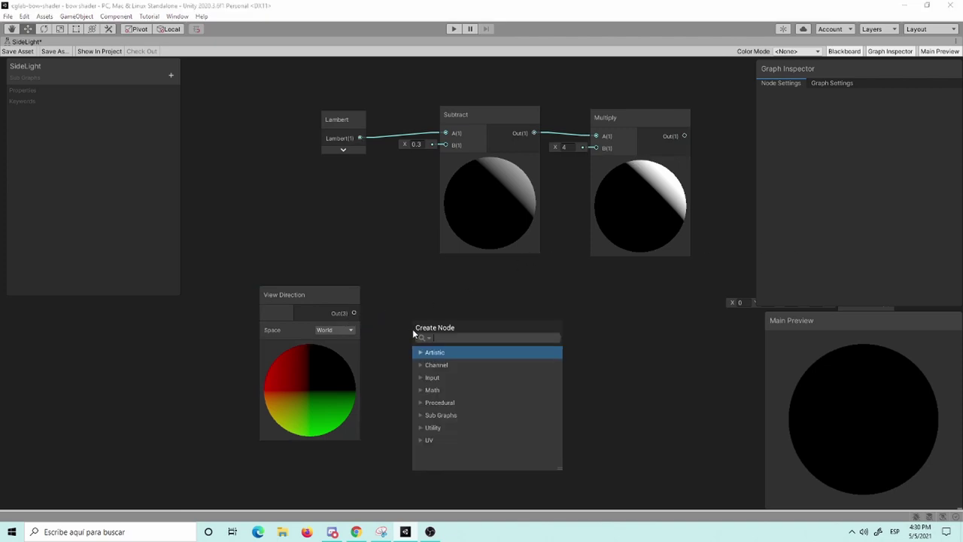
text(neg)
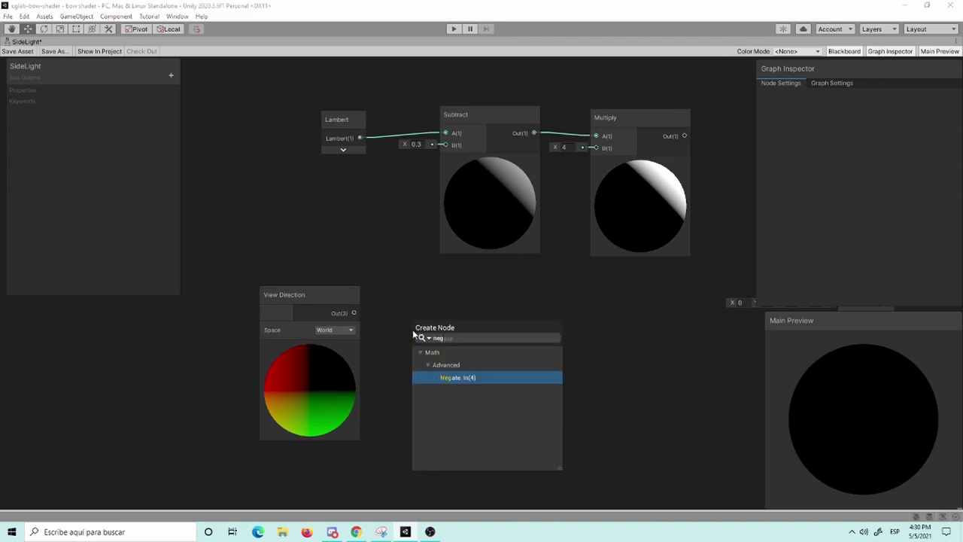
key(Return)
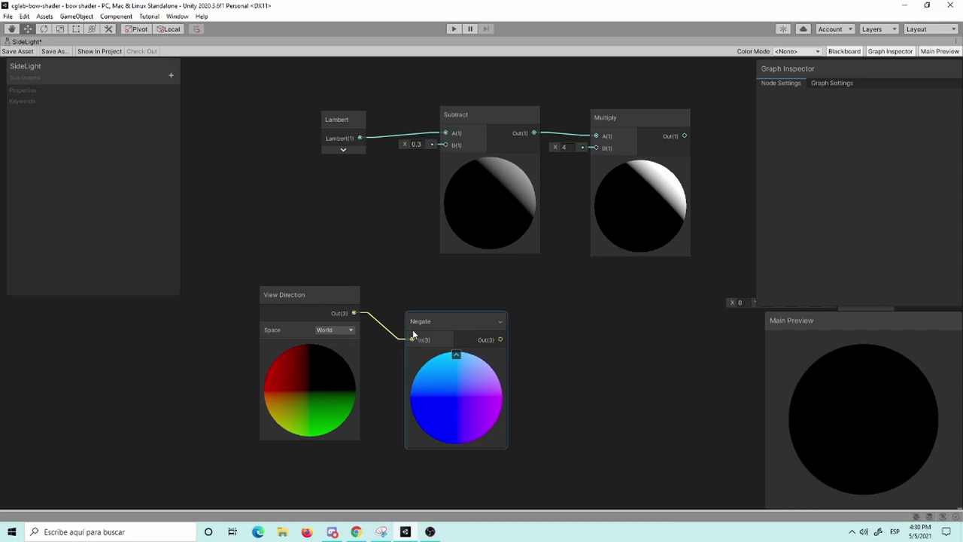
Collapse both previews and move the View Direction and Negate nodes to the lower left.
click(386, 331)
click(309, 347)
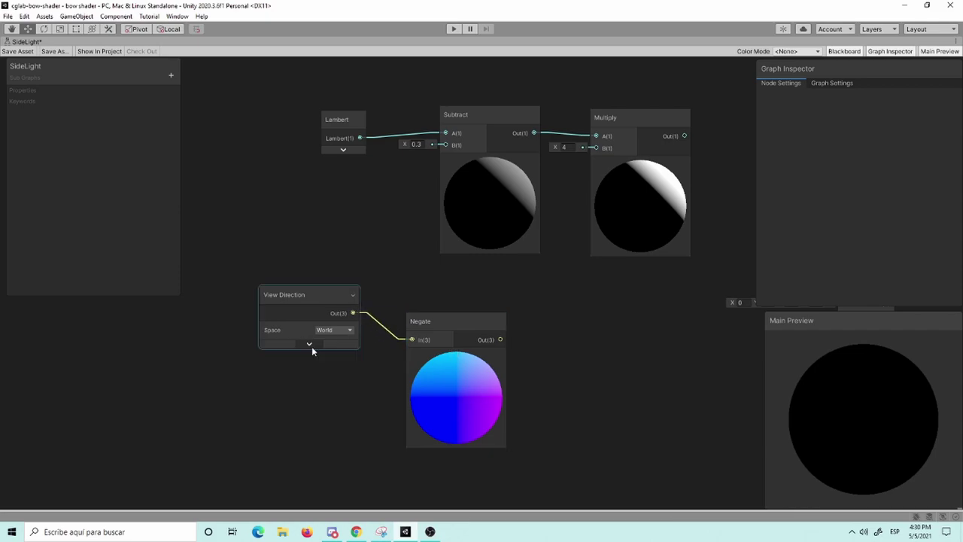
click(456, 354)
drag(289, 320, 229, 388)
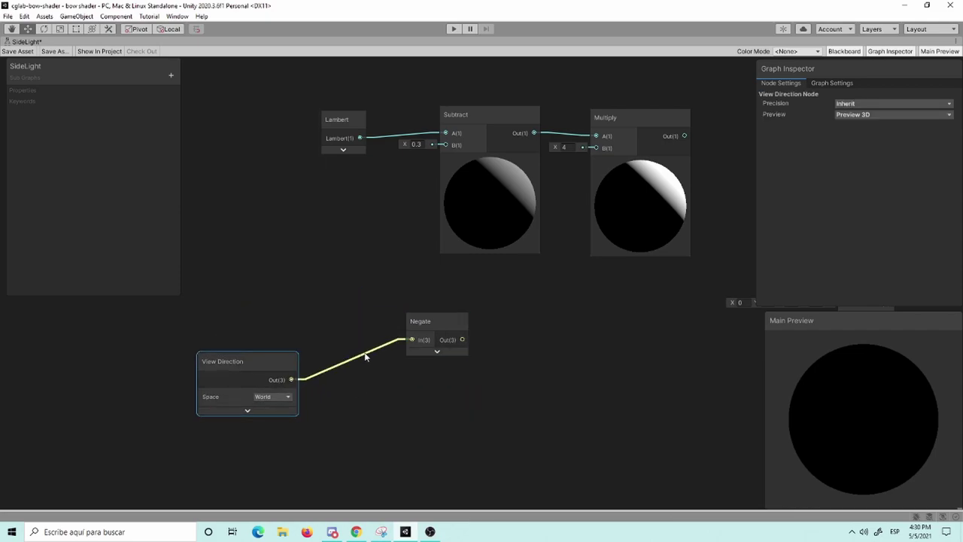
mouse_move(428, 334)
mouse_down()
mouse_move(363, 382)
mouse_move(347, 371)
mouse_up()
mouse_move(248, 329)
mouse_down()
mouse_move(356, 386)
mouse_move(358, 400)
mouse_up()
click(410, 373)
scroll(464, 394, down, 1)
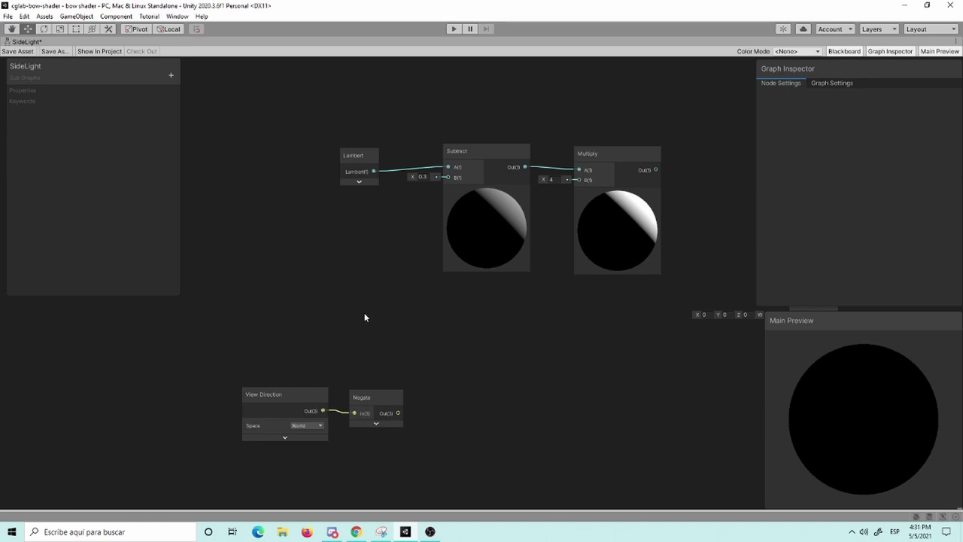
Add the MainLight subgraph node, collapsed, above the Negate node.
key(space)
text(ma)
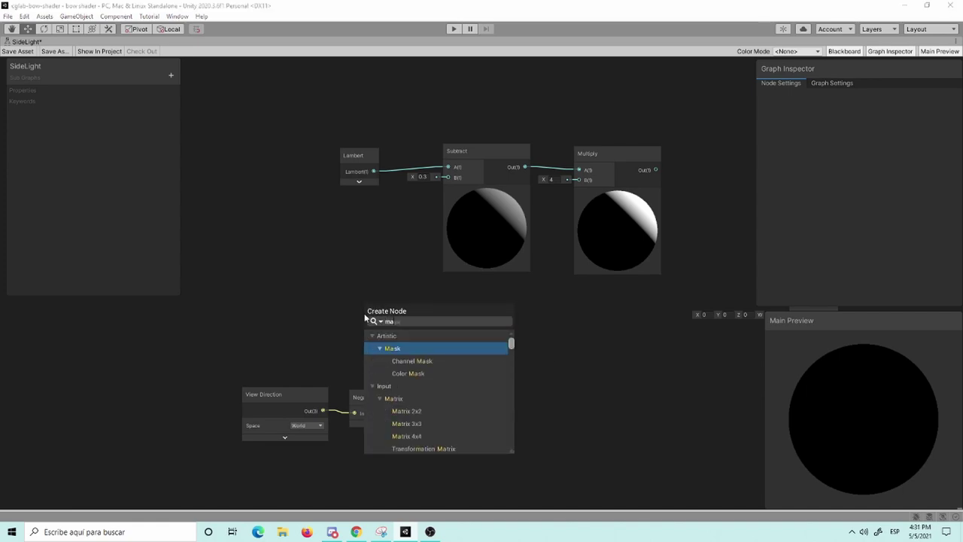
text(in)
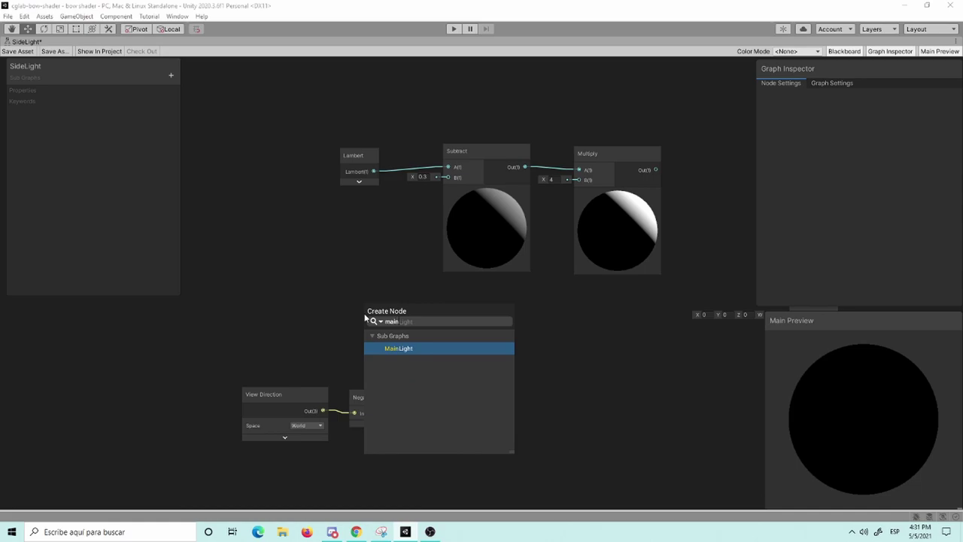
key(Return)
click(410, 394)
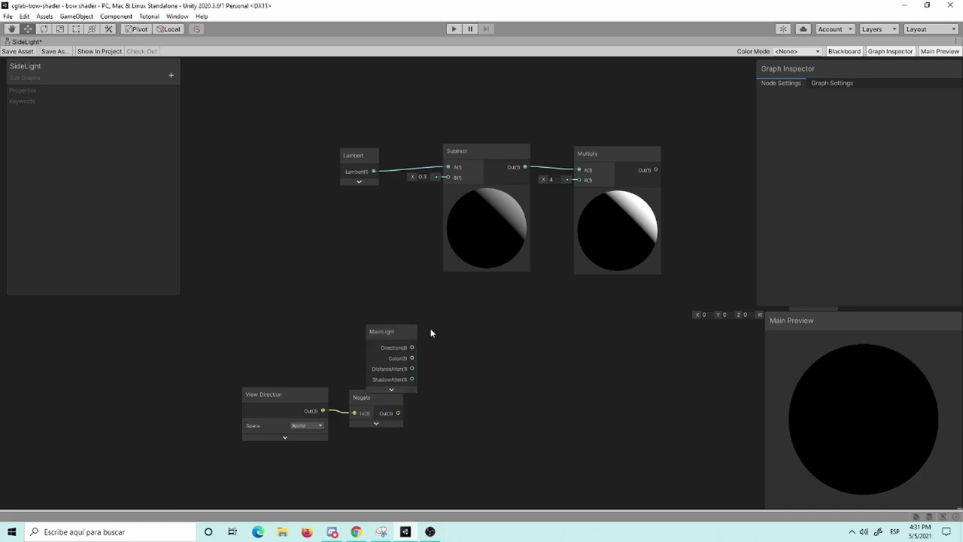
drag(379, 343, 359, 314)
click(435, 359)
Add a Dot Product node with MainLight Direction into A and Negate's output into B.
key(space)
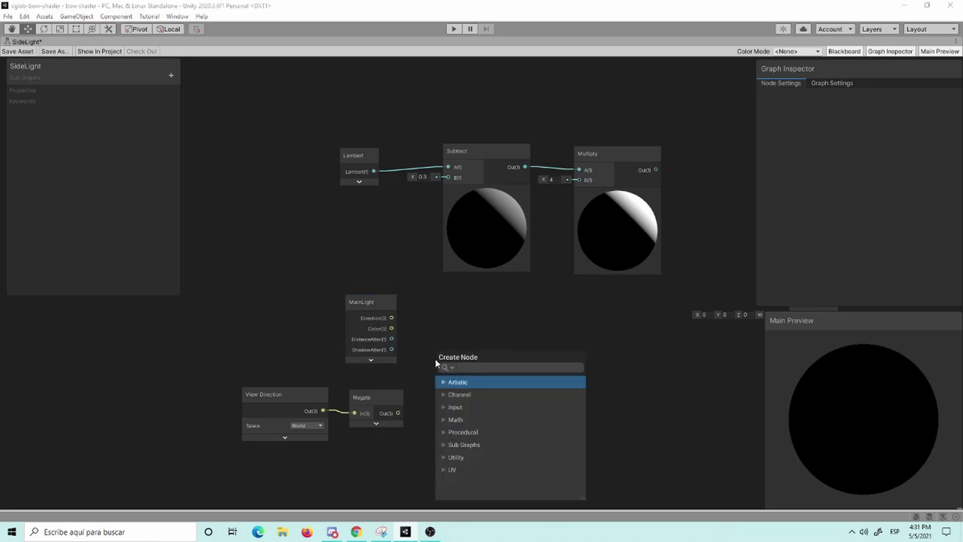
text(dot)
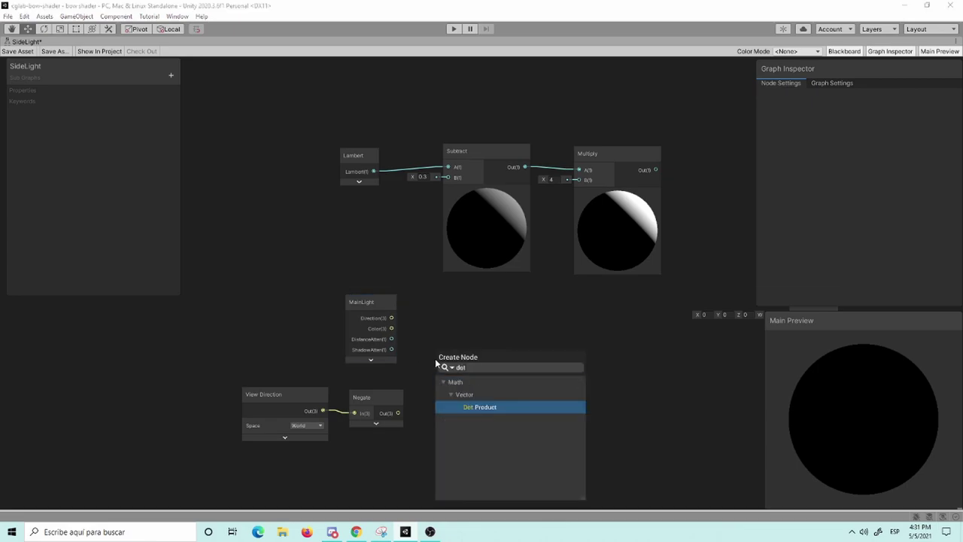
key(Return)
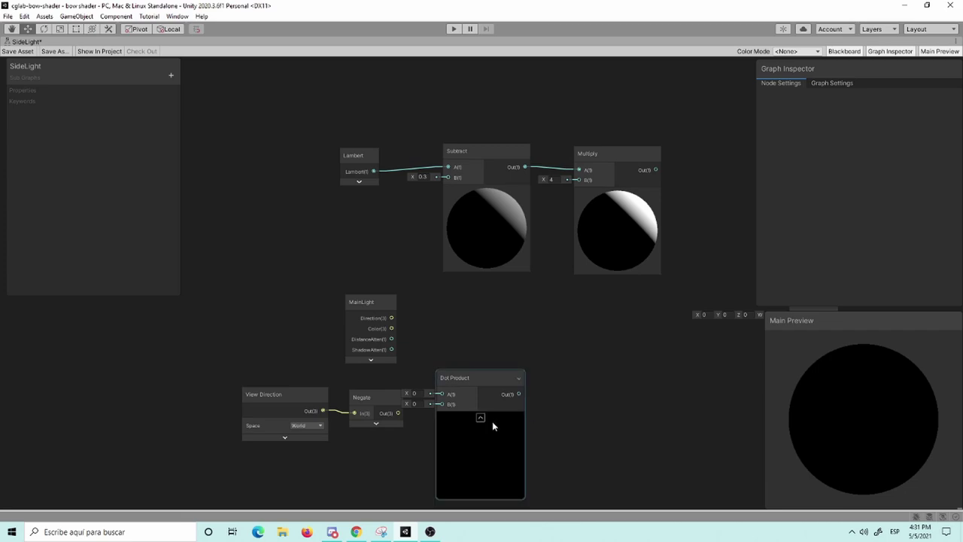
drag(474, 396, 507, 347)
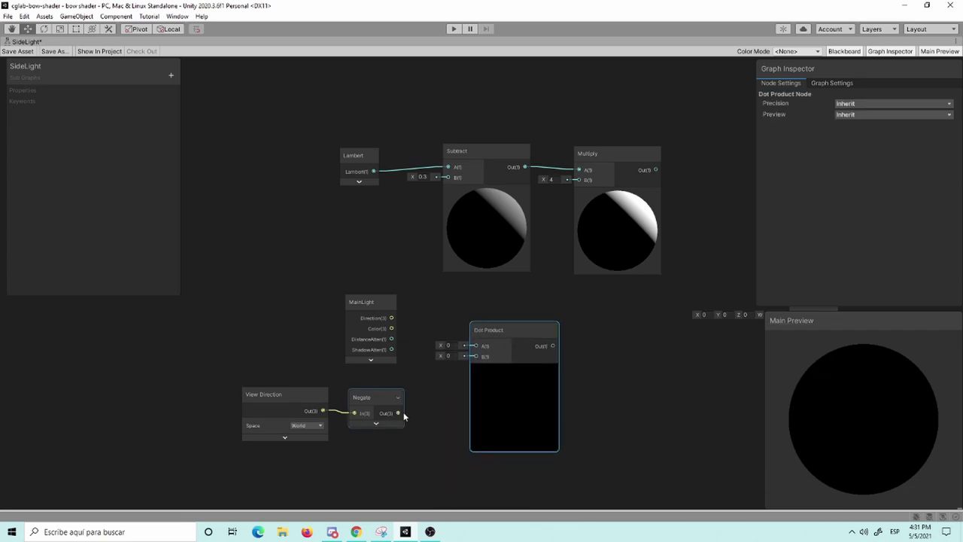
drag(398, 413, 471, 358)
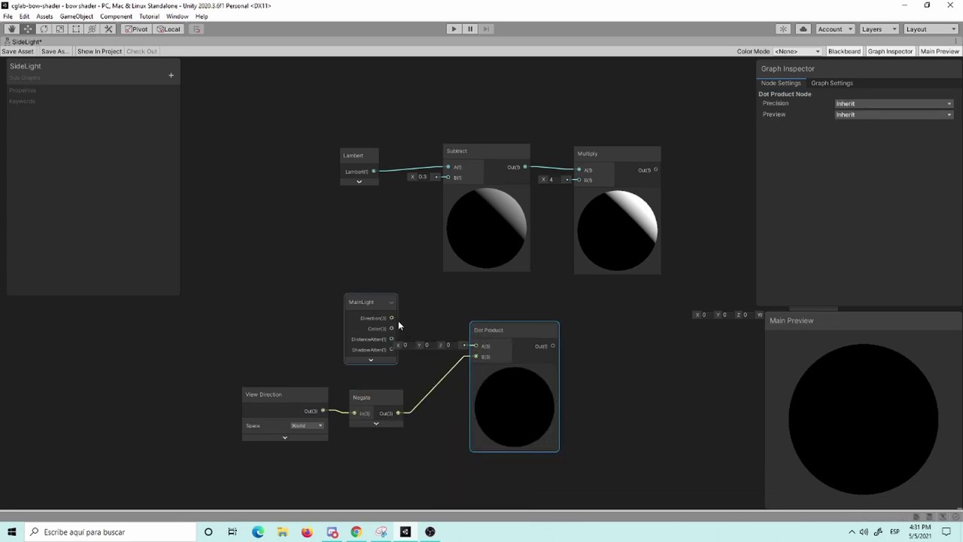
mouse_move(391, 320)
mouse_down()
mouse_move(389, 312)
mouse_move(476, 345)
mouse_up()
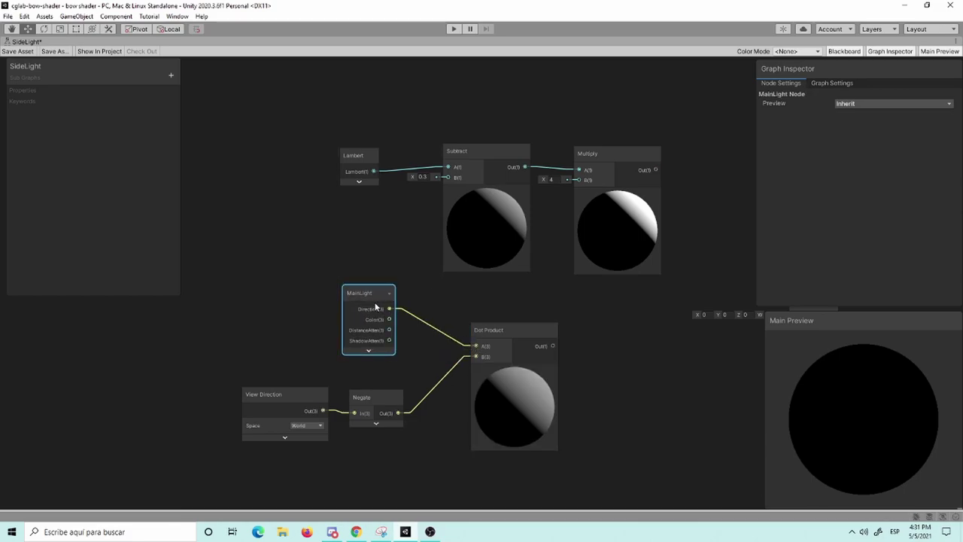
Nudge MainLight, Negate and View Direction down and move Dot Product down-left.
key(a)
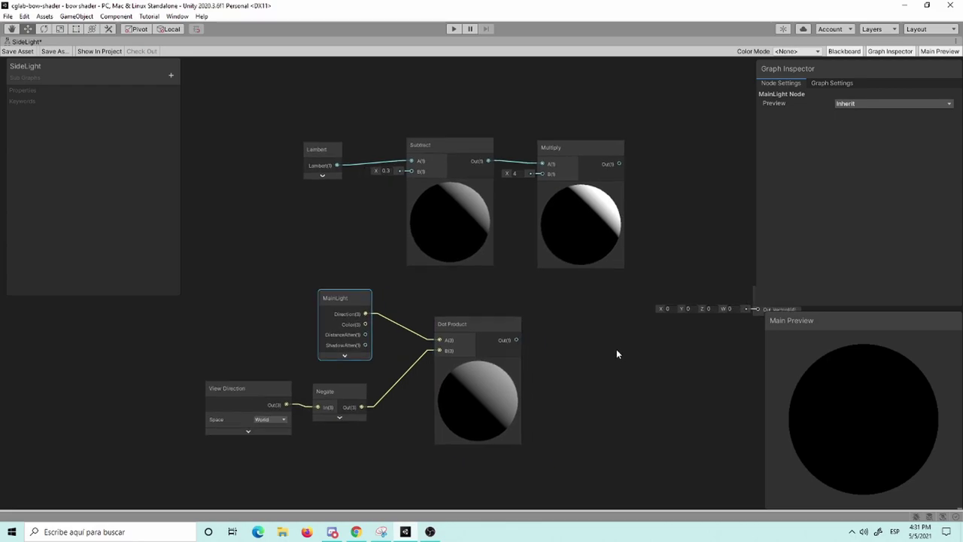
scroll(574, 345, up, 1)
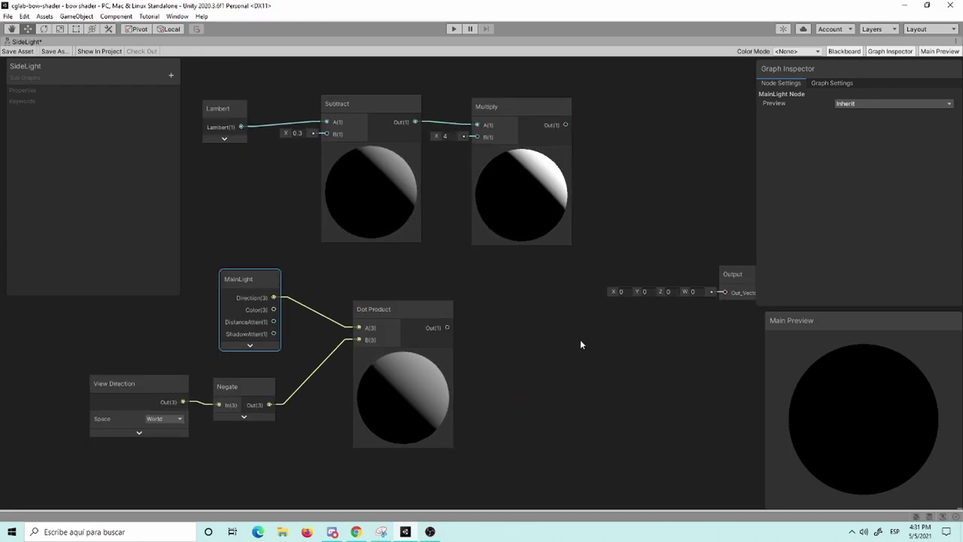
click(225, 140)
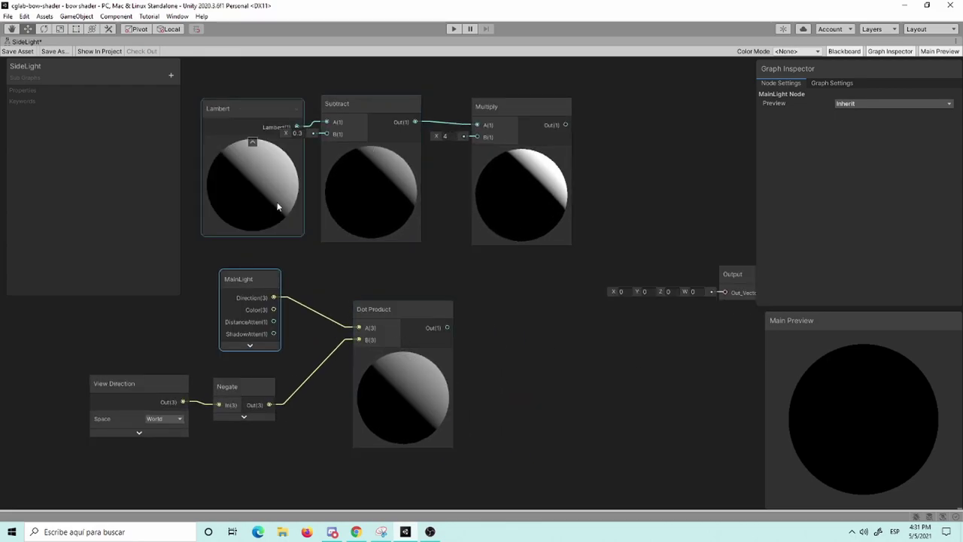
click(252, 141)
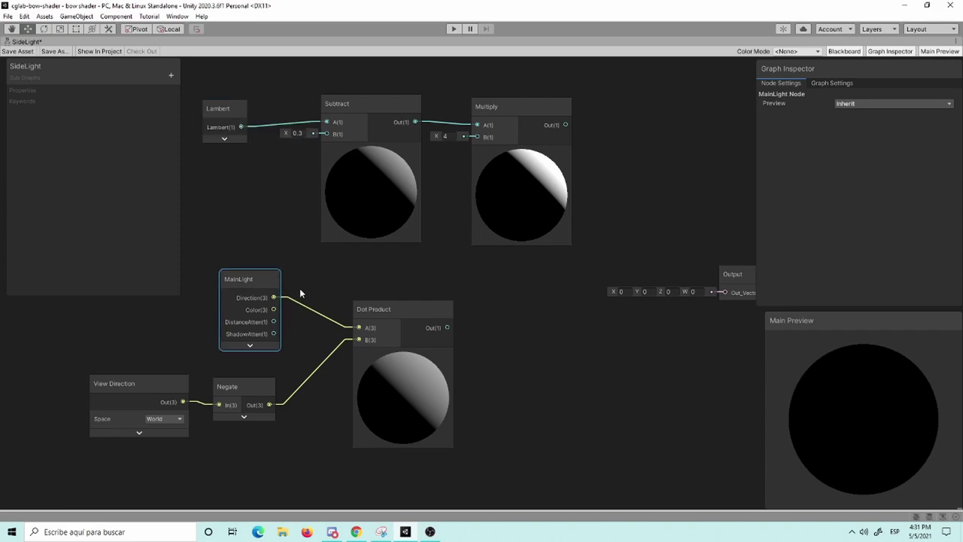
mouse_move(301, 291)
middle_down()
mouse_move(419, 289)
mouse_move(406, 305)
middle_up()
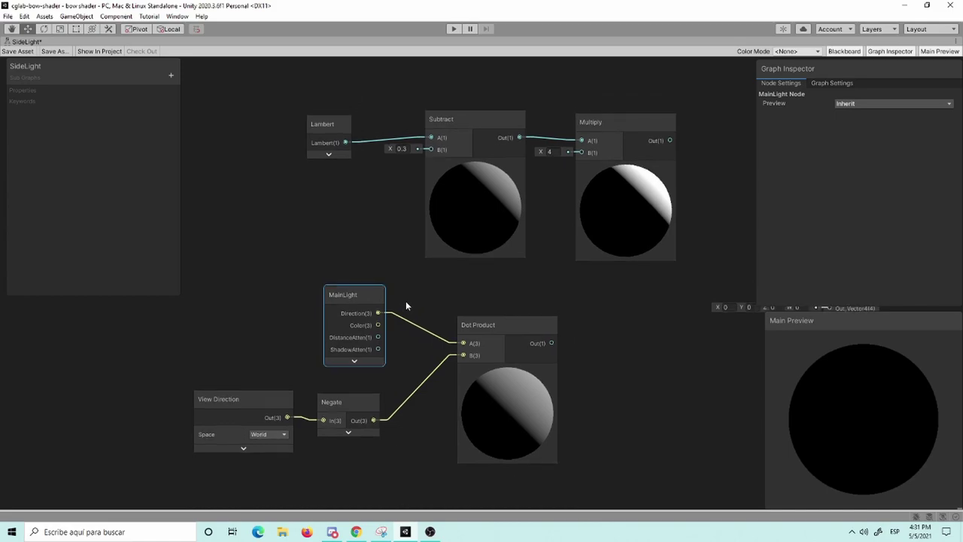
drag(233, 286, 335, 399)
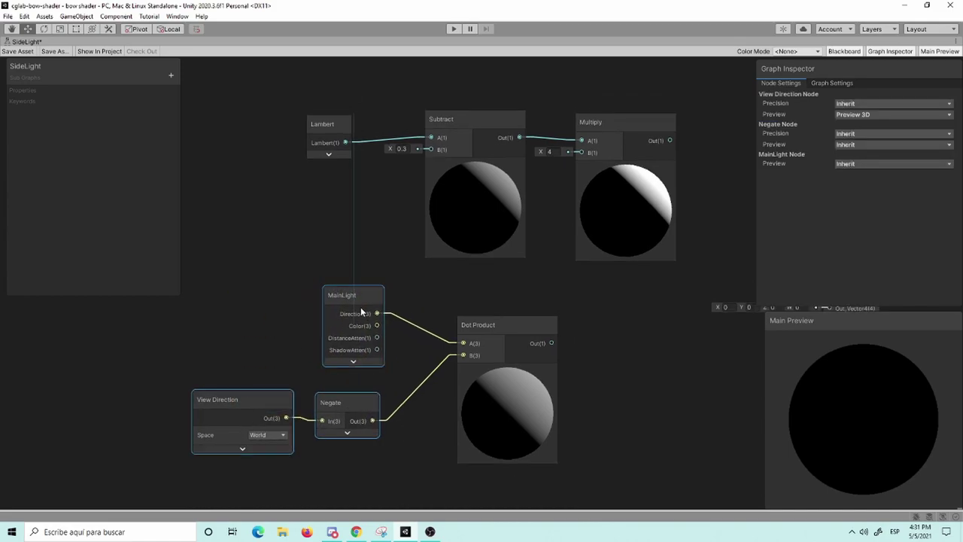
drag(360, 307, 356, 325)
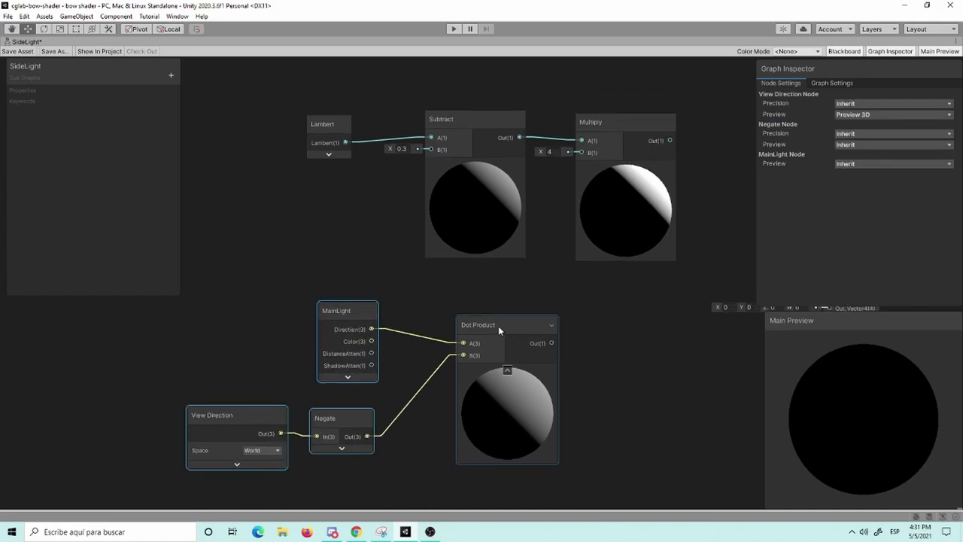
drag(500, 330, 477, 365)
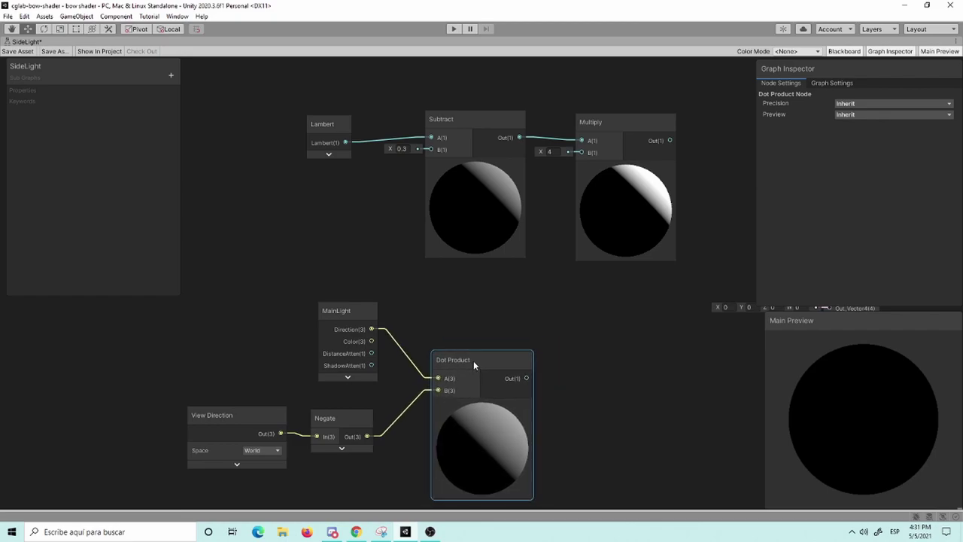
click(580, 366)
middle_drag(621, 380, 623, 340)
scroll(624, 340, down, 1)
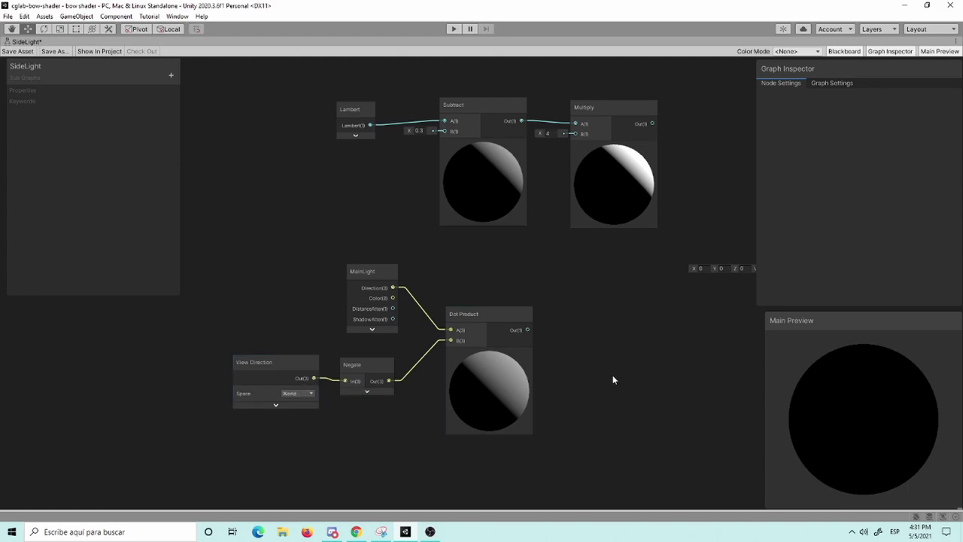
Add a second Subtract node taking the Dot Product result as its A input.
key(space)
text(s)
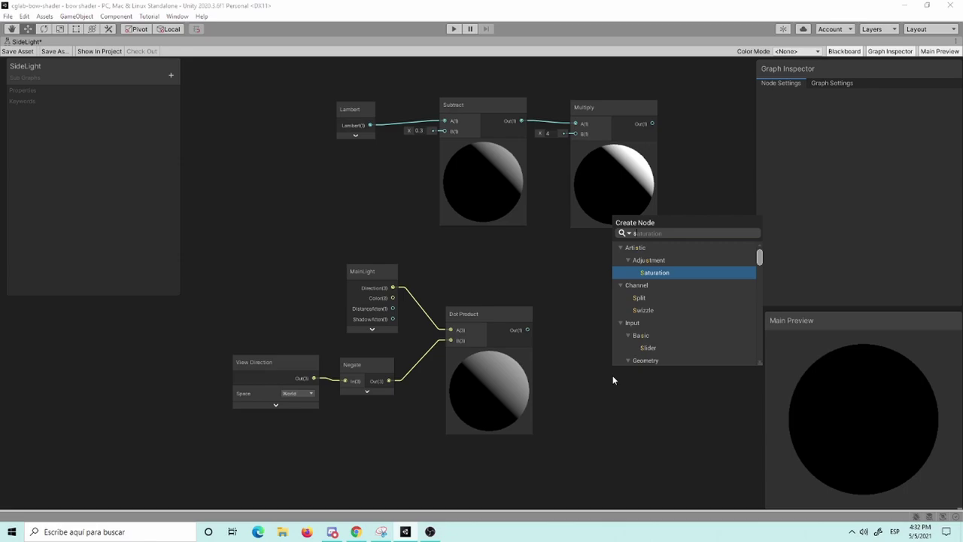
text(ub)
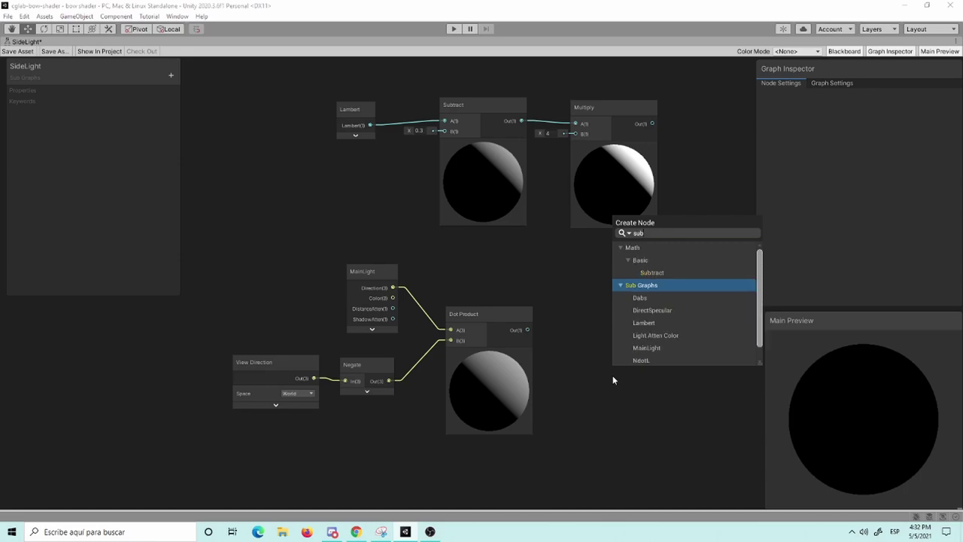
key(Up)
key(Return)
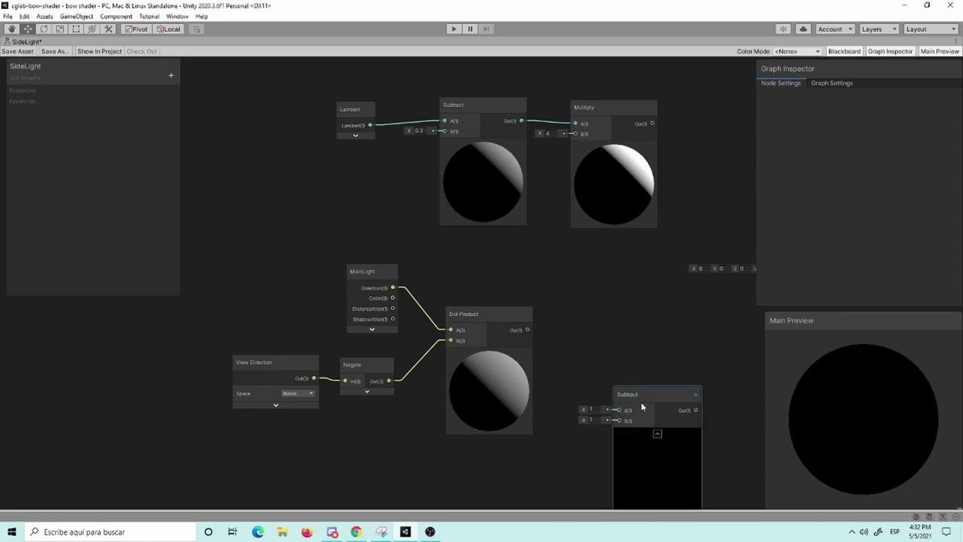
drag(641, 402, 625, 347)
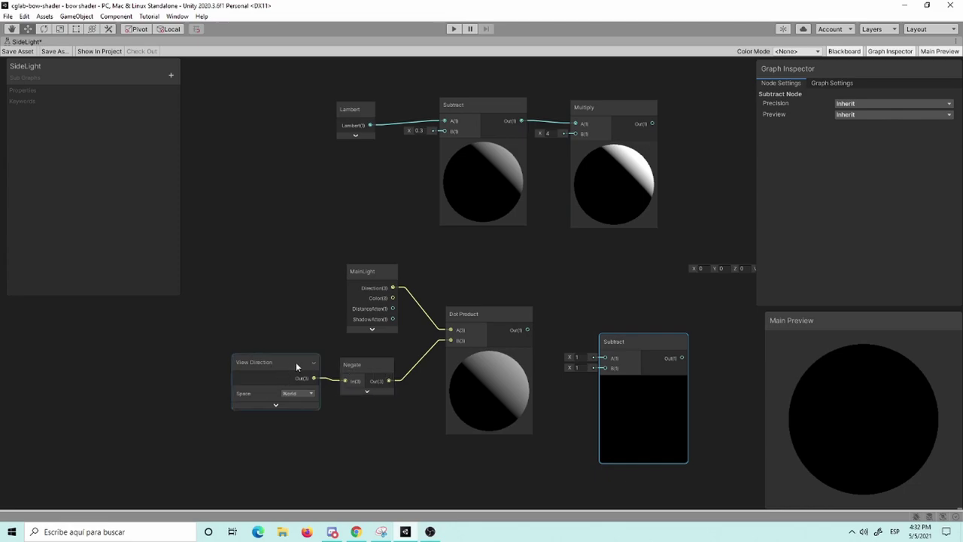
drag(527, 330, 604, 358)
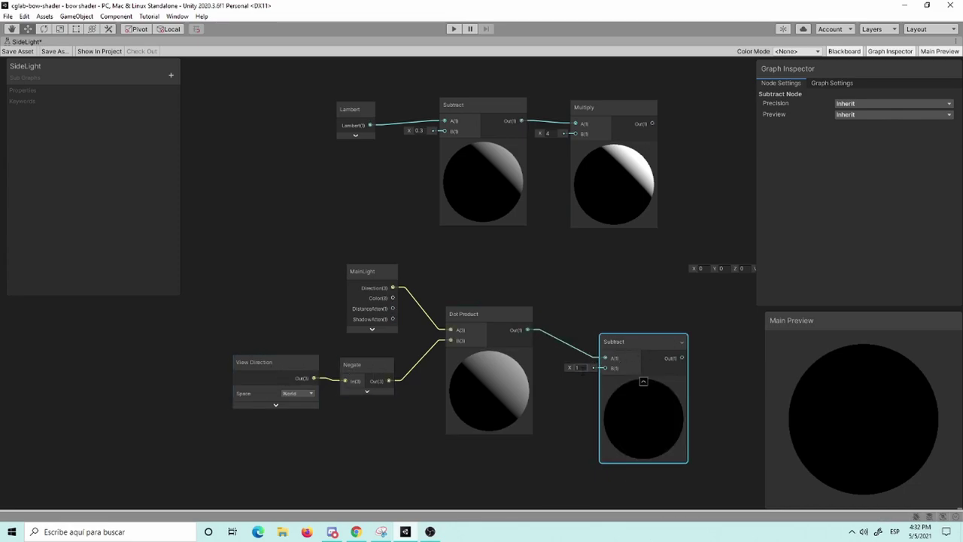
Set the second Subtract node's B value to 1.
click(569, 368)
text(0.13)
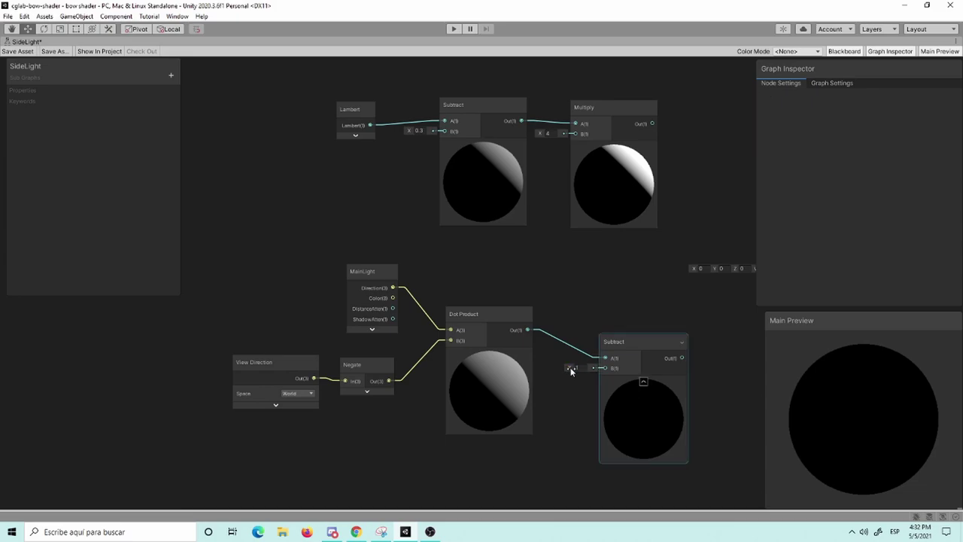
click(560, 369)
drag(558, 372, 563, 367)
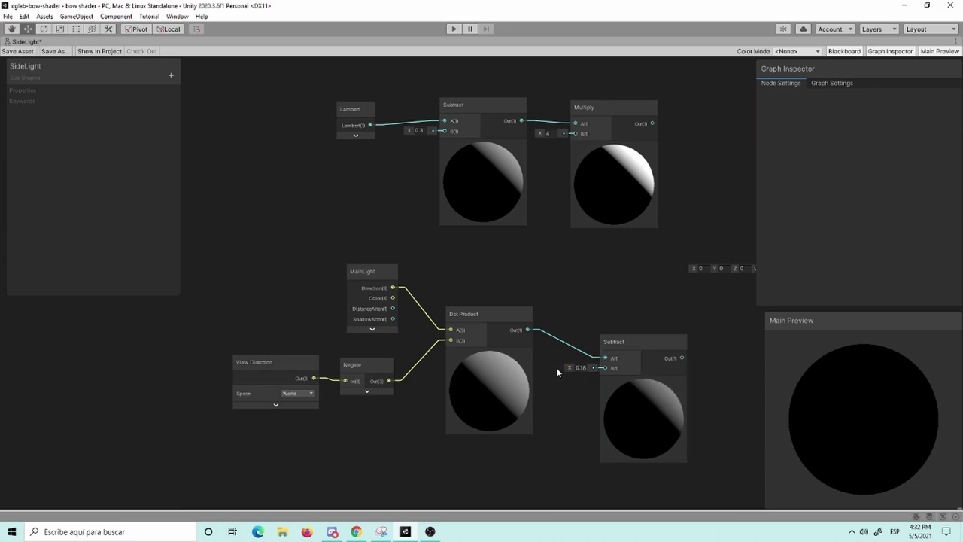
click(580, 367)
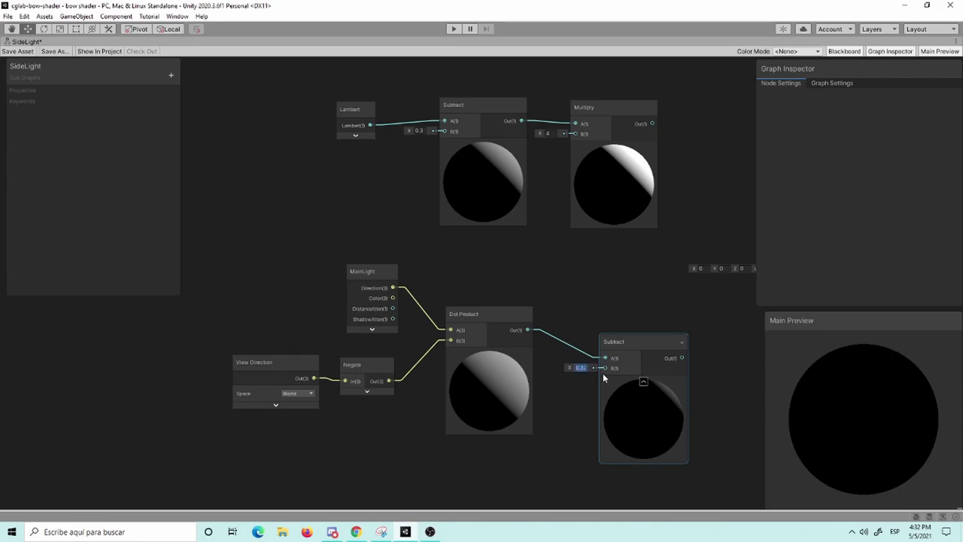
text(1)
Move the second Subtract node up-left and push the Output node out to the right.
middle_drag(629, 316, 546, 301)
scroll(547, 304, up, 1)
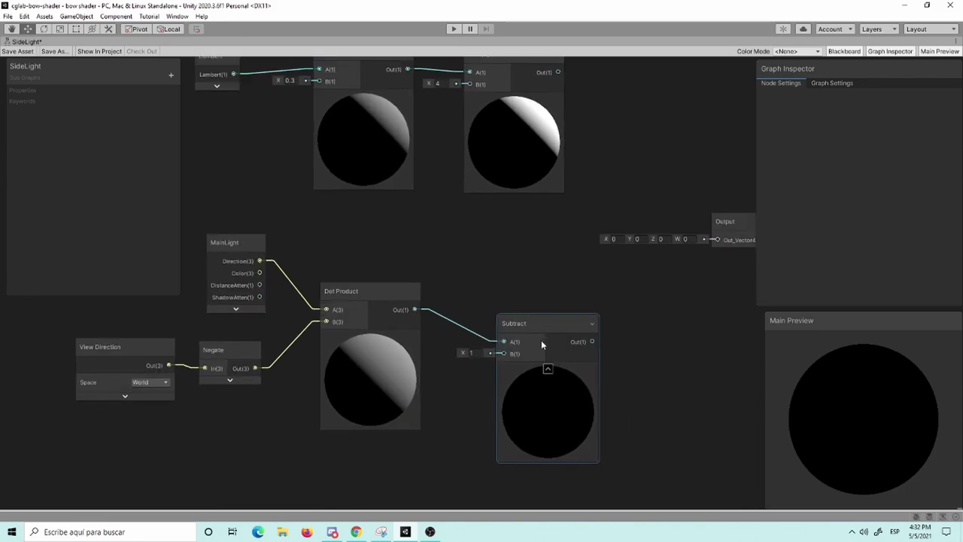
mouse_move(552, 335)
mouse_down()
mouse_move(526, 320)
mouse_move(521, 302)
mouse_up()
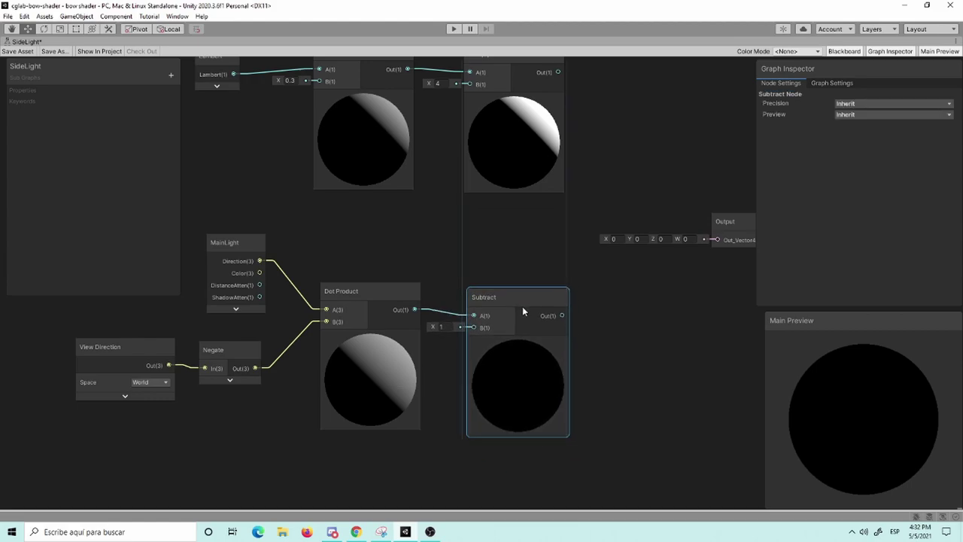
middle_drag(602, 322, 586, 424)
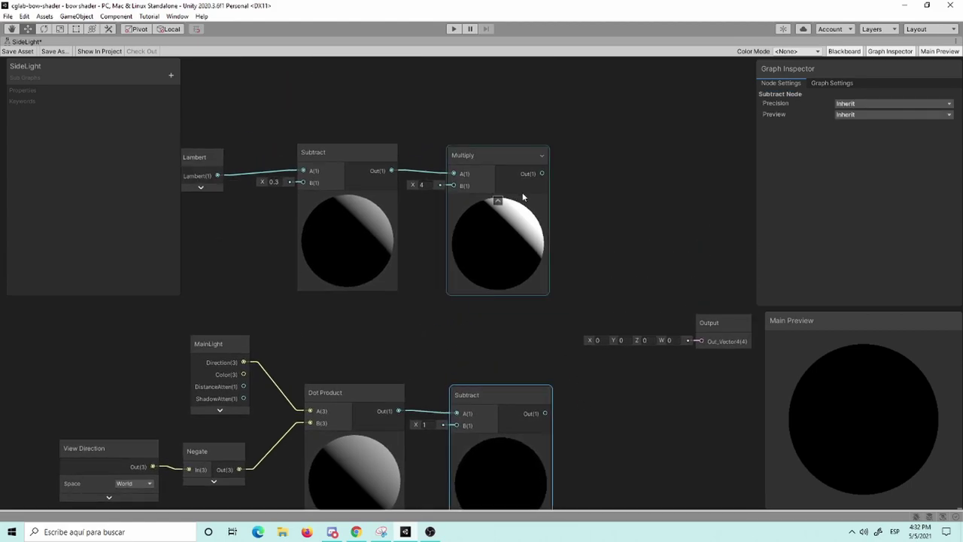
middle_drag(650, 418, 571, 408)
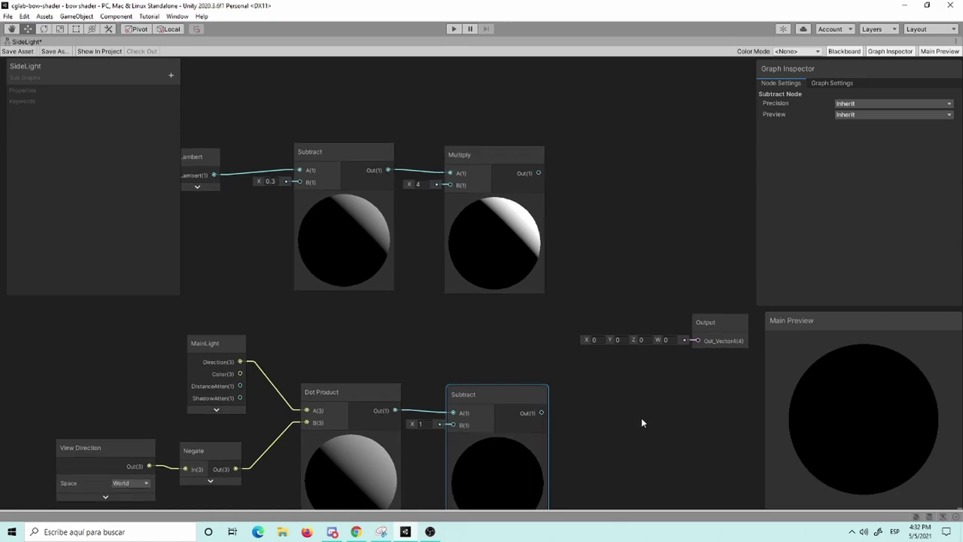
drag(628, 313, 802, 306)
click(598, 329)
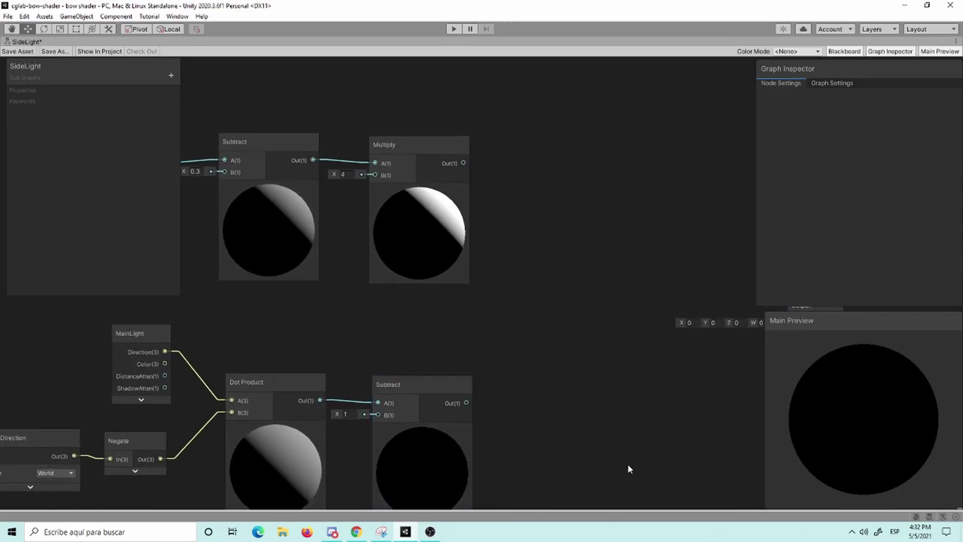
Add an Add node summing the Multiply result (A) and the second Subtract result (B).
key(space)
text(add)
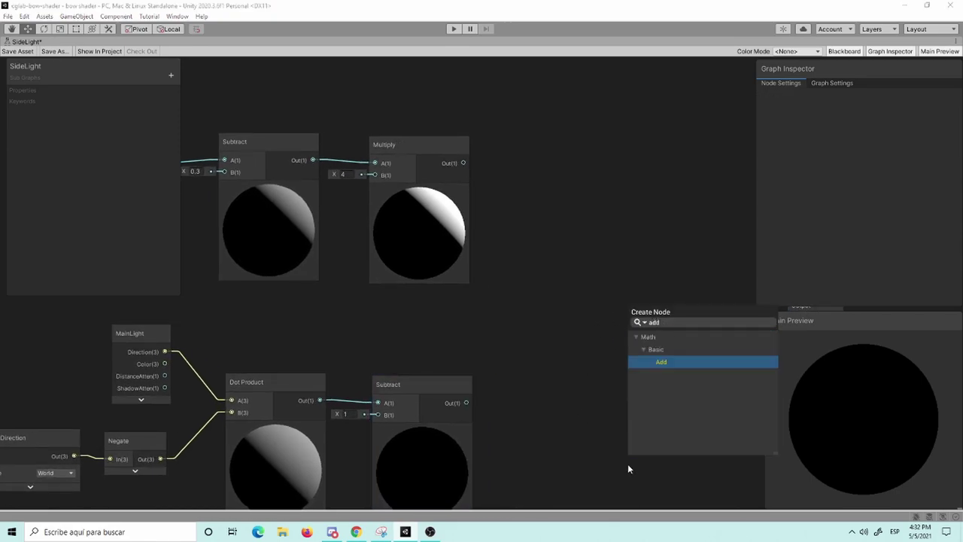
key(Return)
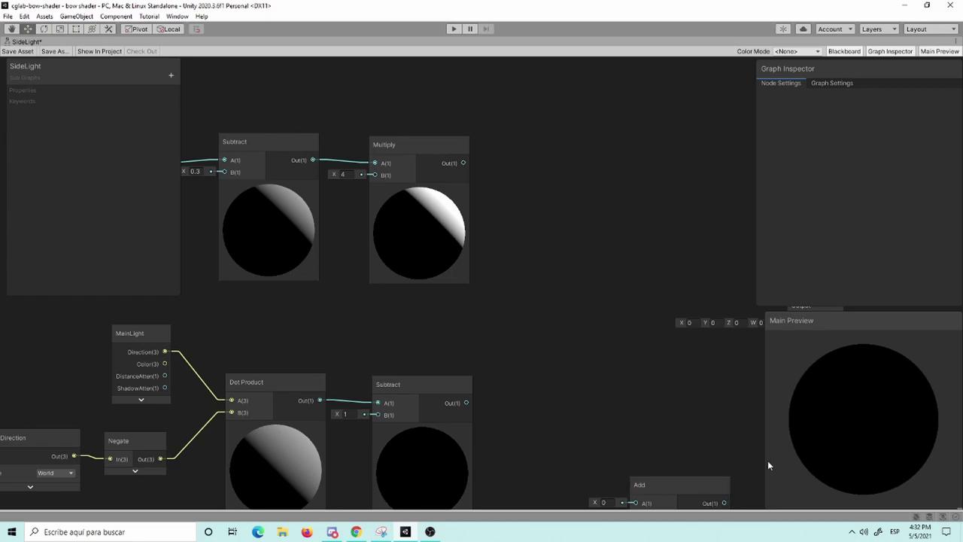
mouse_move(690, 480)
mouse_down()
mouse_move(625, 282)
mouse_move(627, 301)
mouse_up()
middle_drag(538, 226, 540, 205)
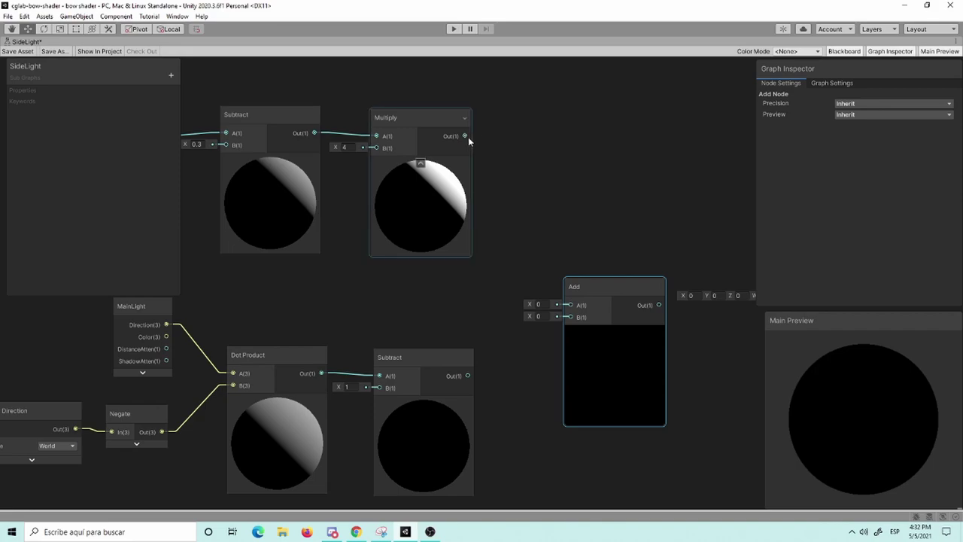
drag(465, 136, 569, 305)
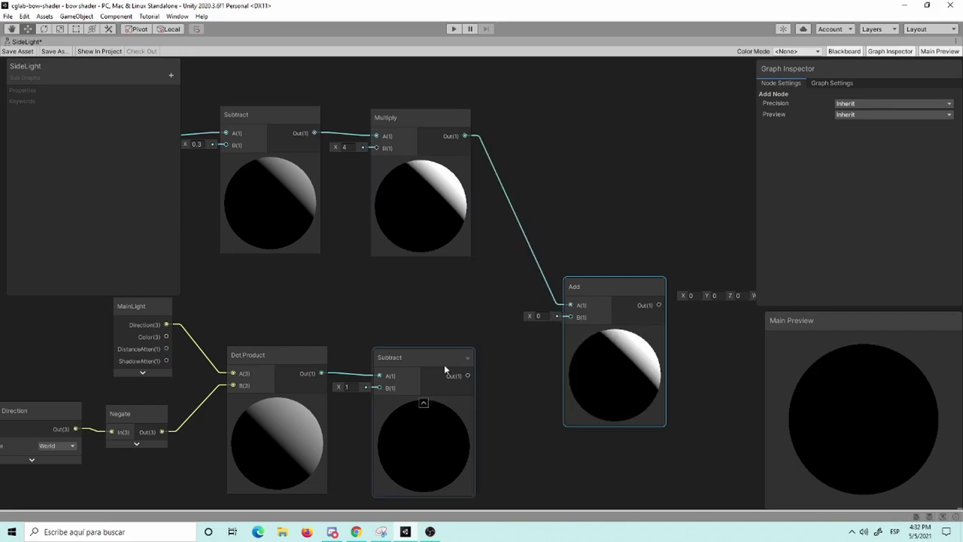
mouse_move(472, 372)
mouse_down()
mouse_move(489, 373)
mouse_move(458, 371)
mouse_move(570, 317)
mouse_up()
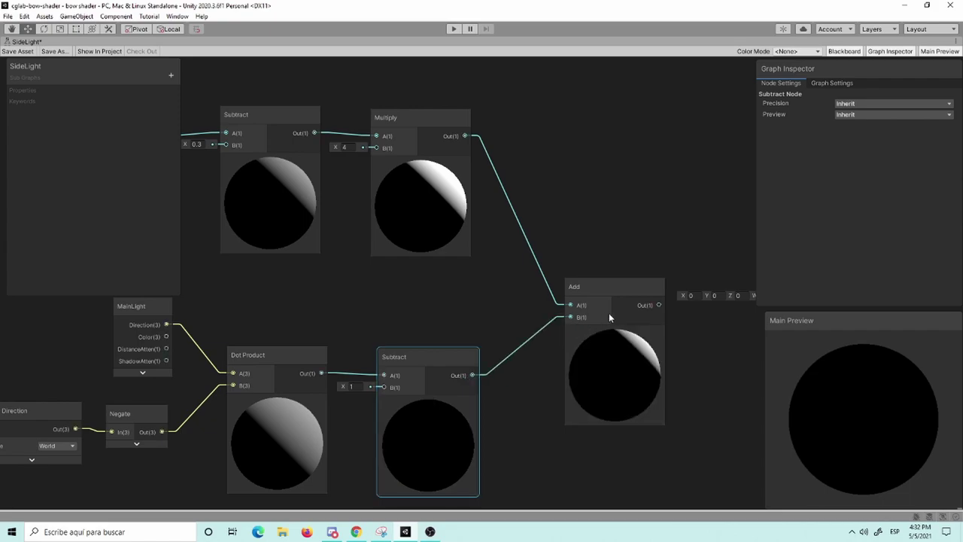
drag(613, 294, 561, 276)
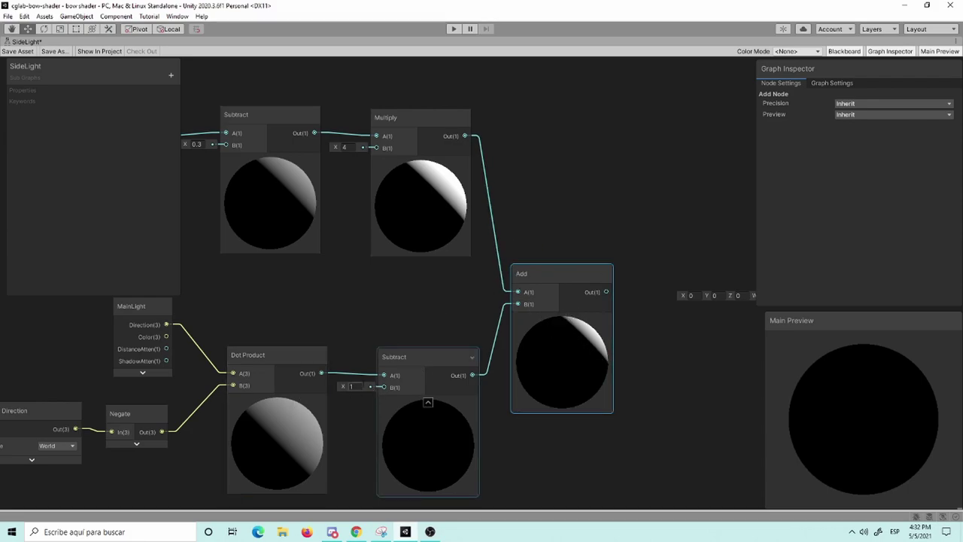
Change the second Subtract node's B value to 0.5 and reframe the graph.
text(0.5)
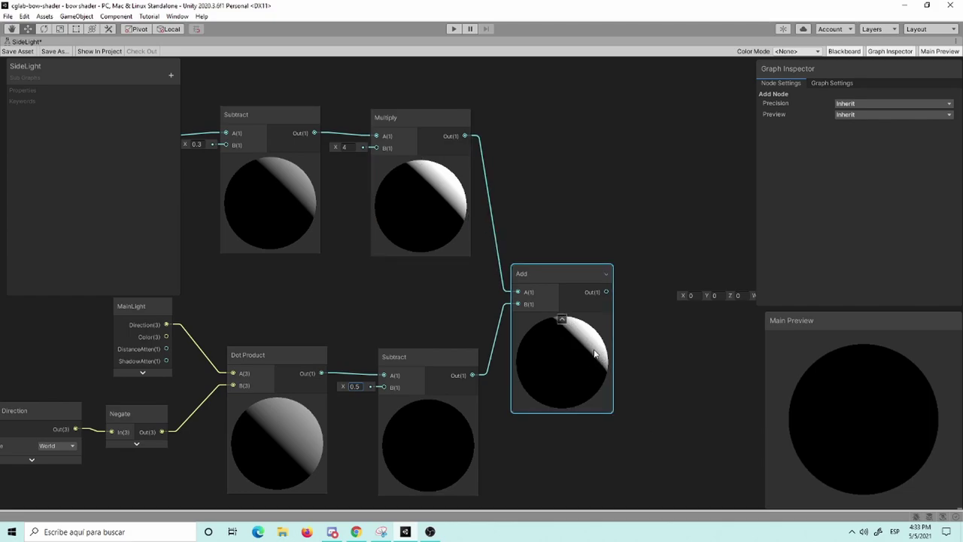
click(300, 327)
key(a)
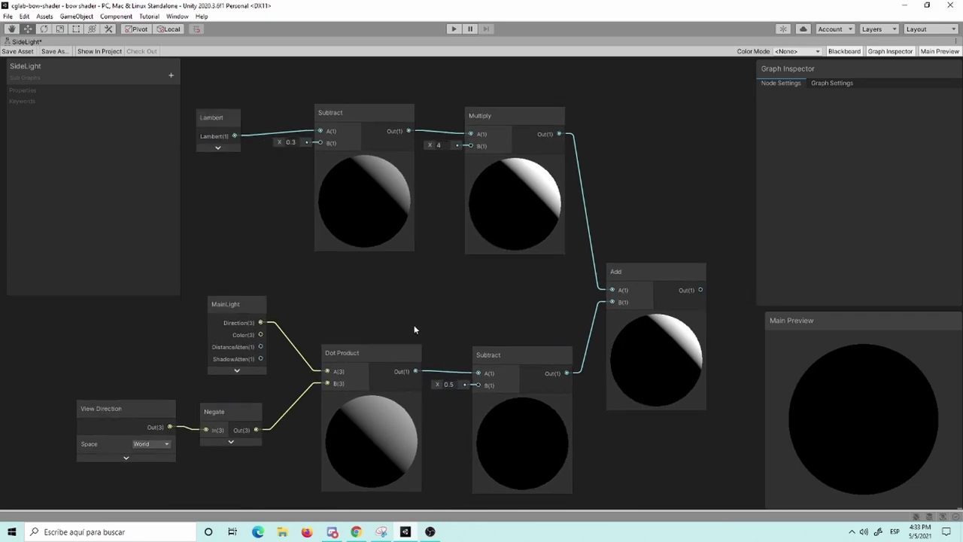
middle_drag(559, 341, 524, 330)
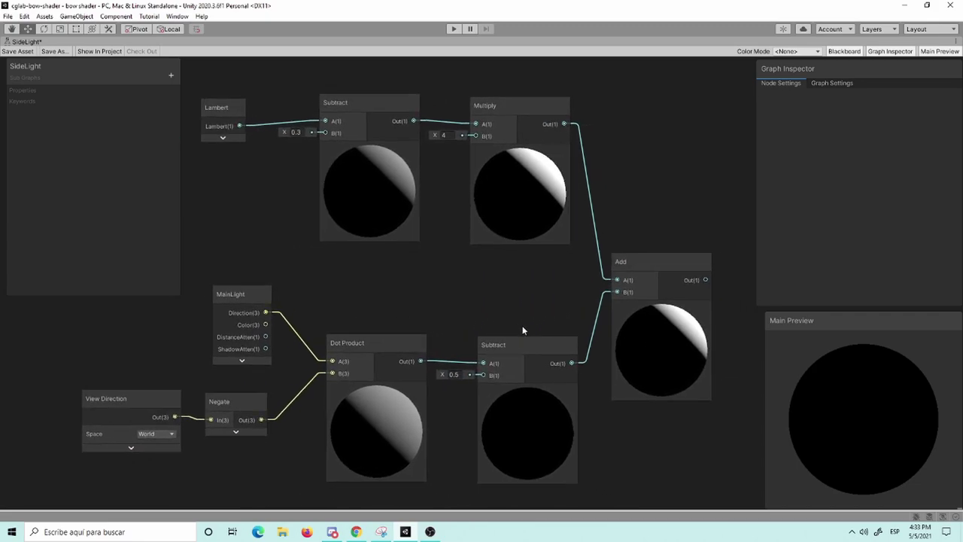
click(678, 260)
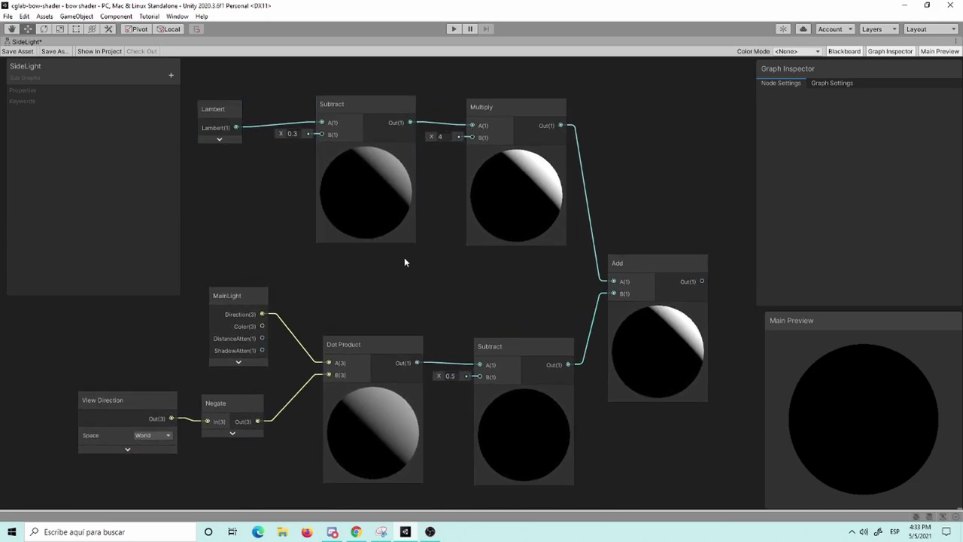
key(a)
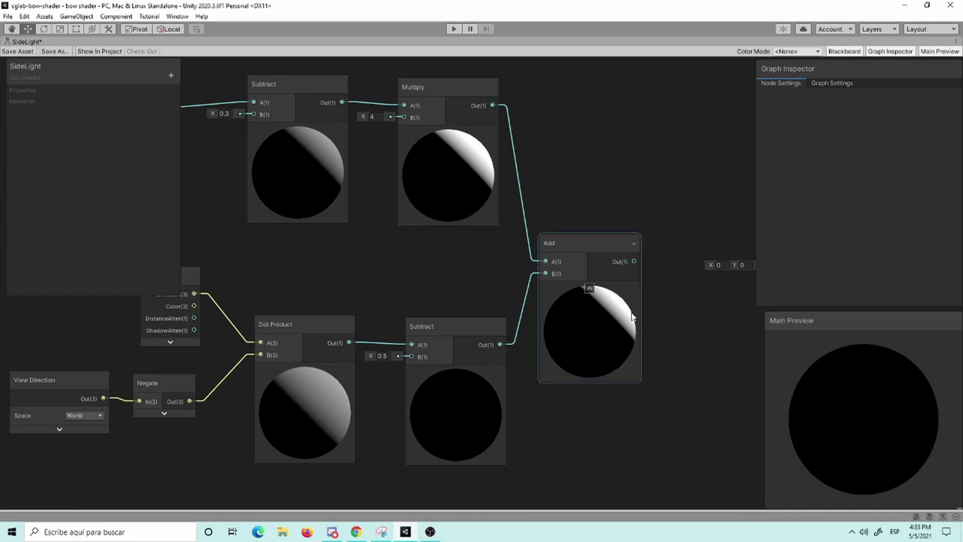
Move the Output node further right and zoom in on the Add node.
mouse_move(660, 402)
middle_down()
mouse_move(617, 403)
mouse_move(559, 427)
mouse_move(580, 440)
middle_up()
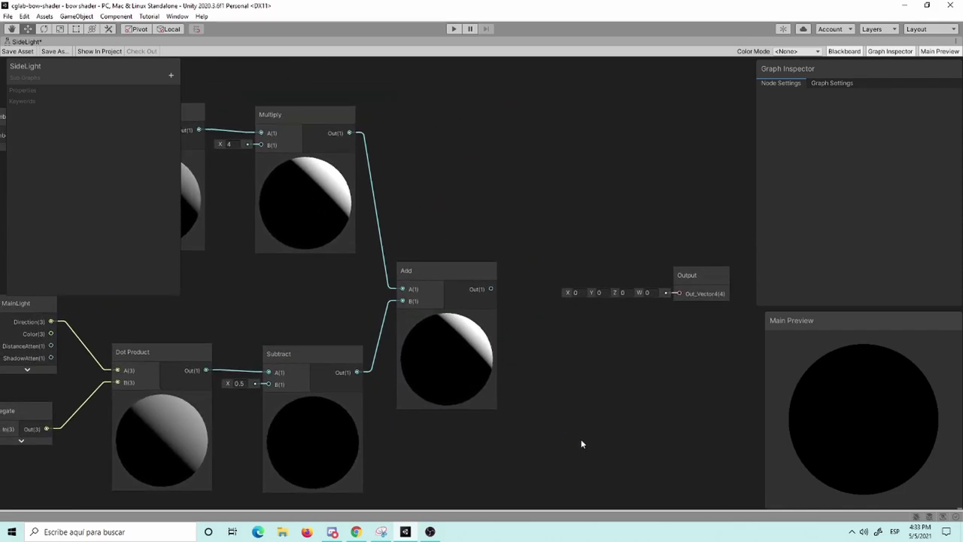
scroll(634, 391, up, 1)
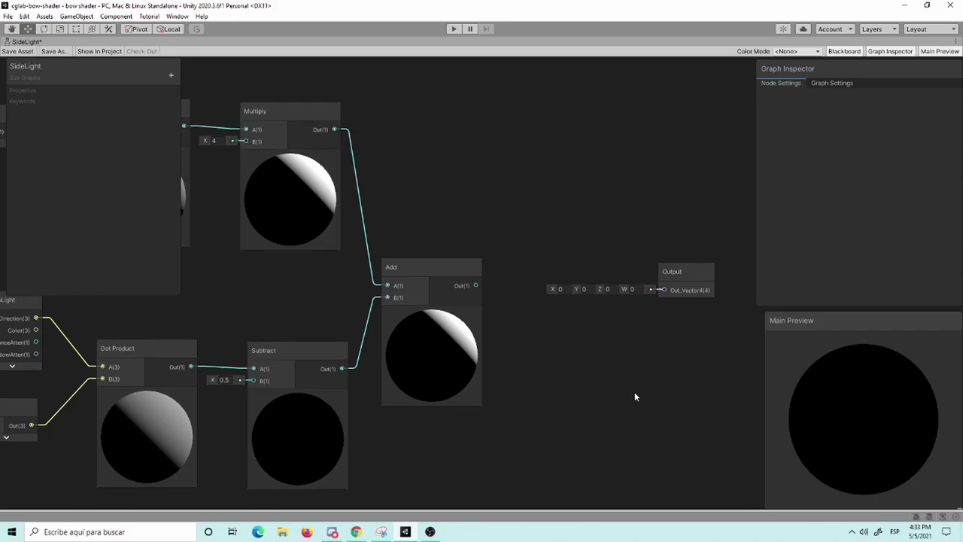
scroll(644, 354, up, 2)
drag(700, 238, 752, 240)
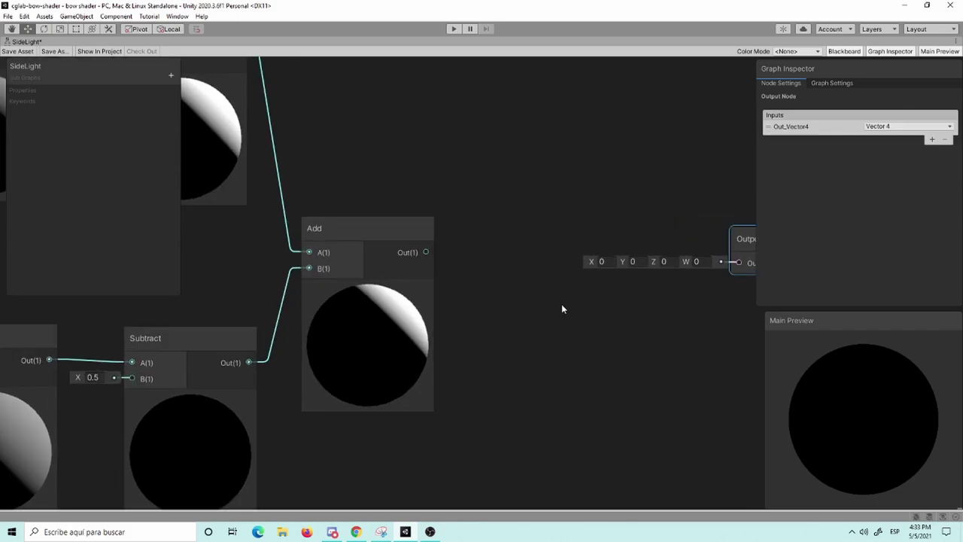
scroll(565, 297, up, 1)
scroll(565, 299, up, 1)
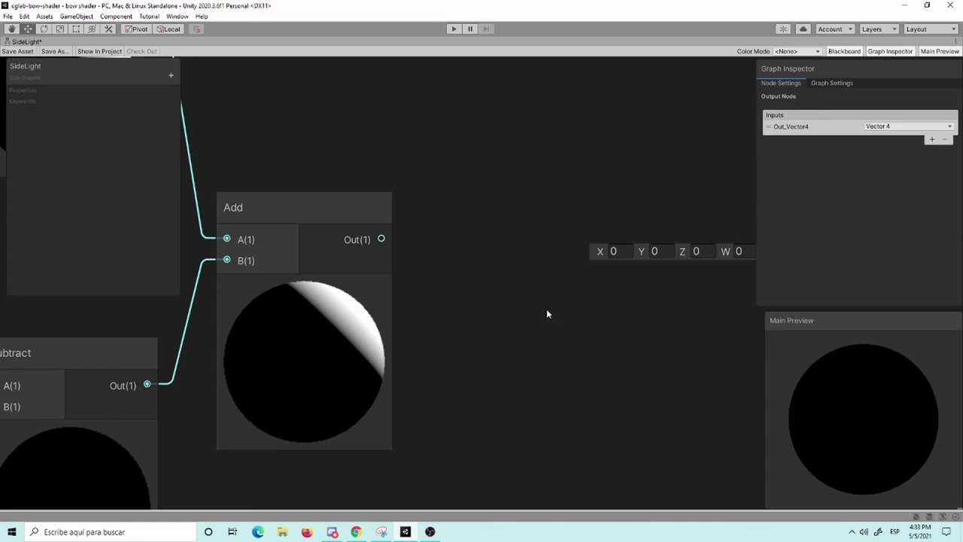
middle_drag(520, 320, 539, 322)
Add a Negate node fed by the Add output, inverting it to a mostly white circle.
click(517, 230)
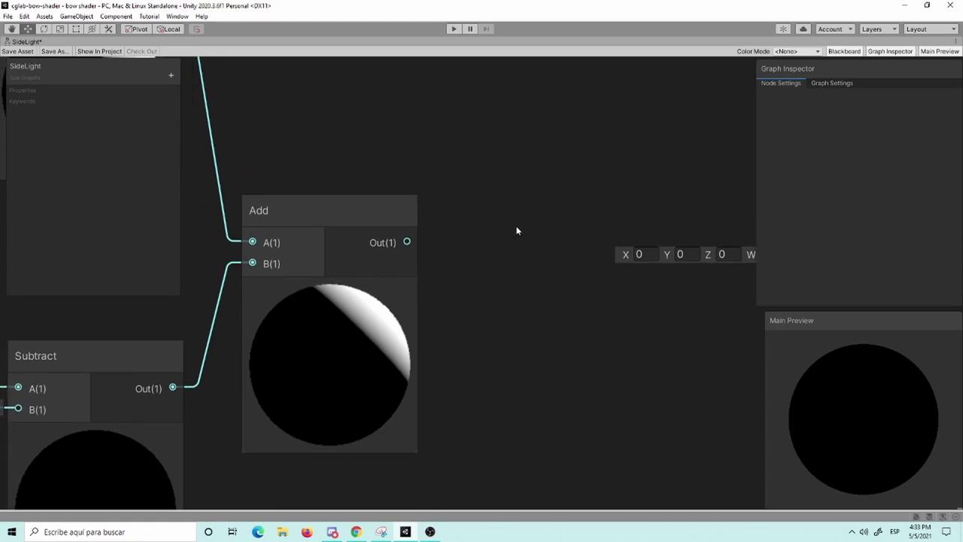
key(space)
text(ne)
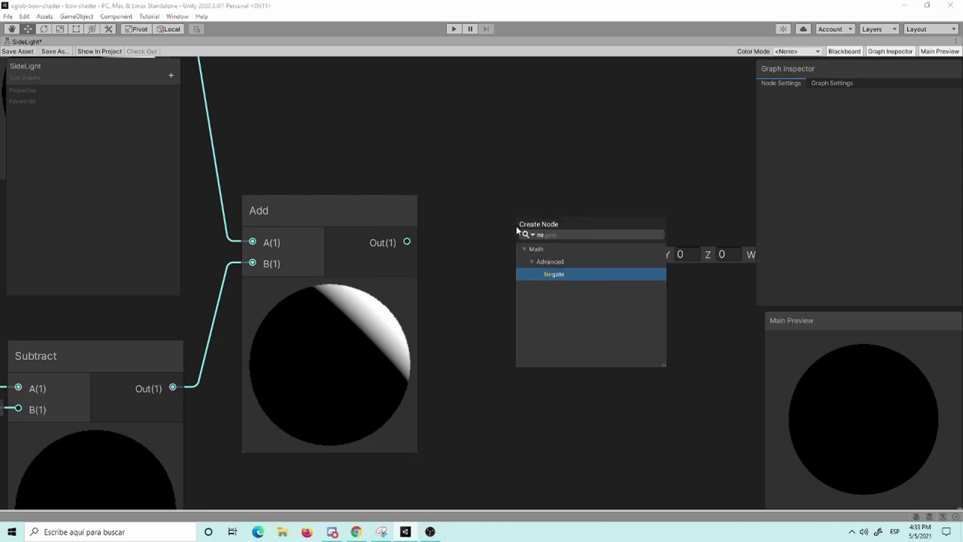
key(Return)
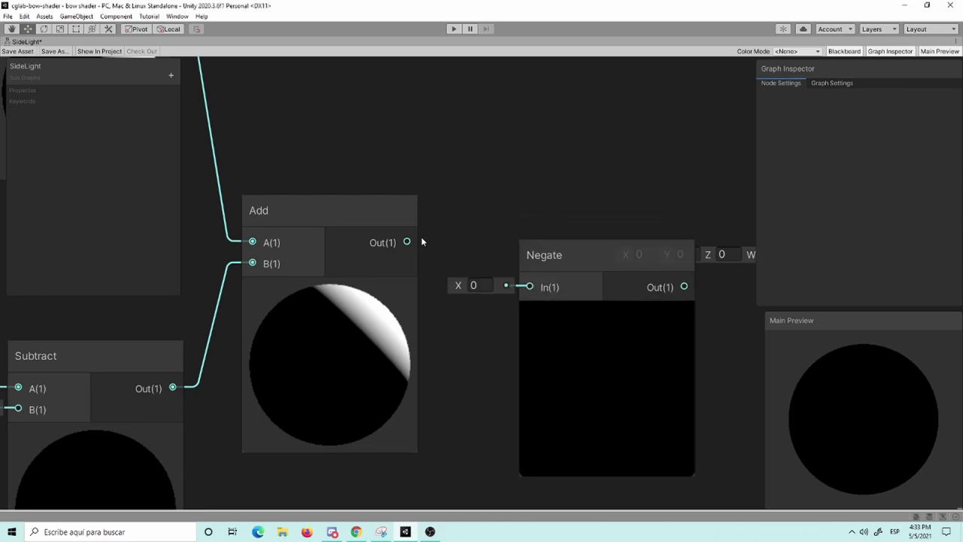
mouse_move(407, 242)
mouse_down()
mouse_move(529, 287)
mouse_move(666, 283)
mouse_up()
scroll(580, 175, down, 2)
scroll(368, 279, up, 1)
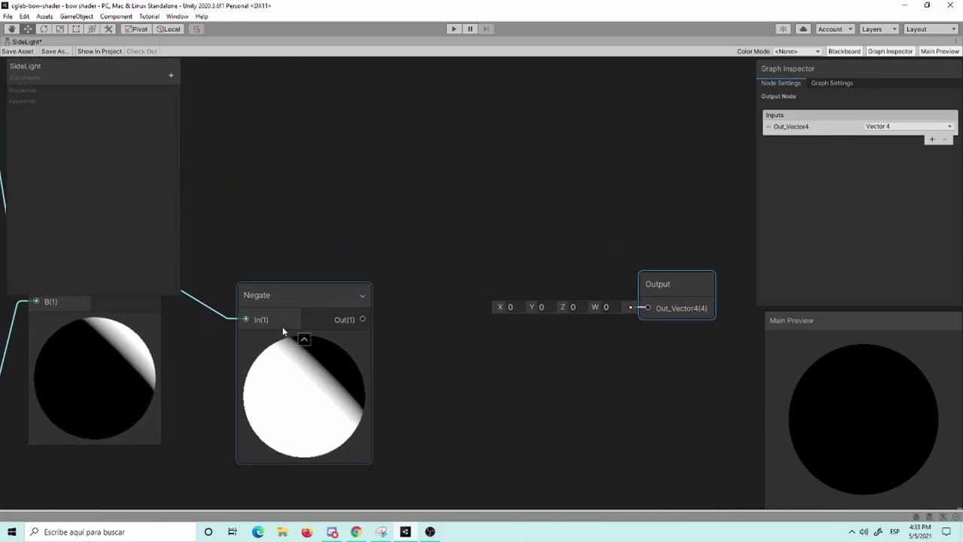
drag(285, 307, 278, 272)
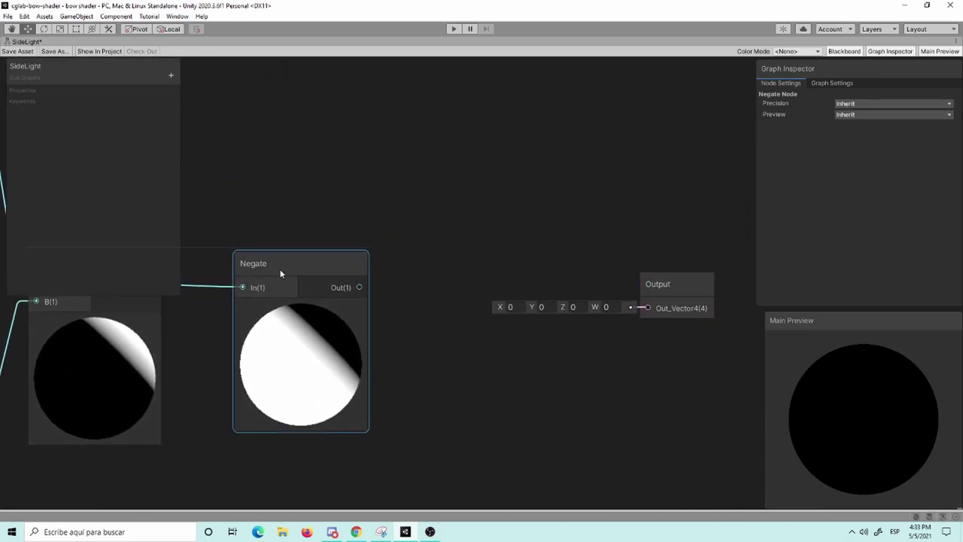
click(378, 206)
Add a Clamp node fed by the Negate output, with Min set to 0.2.
key(space)
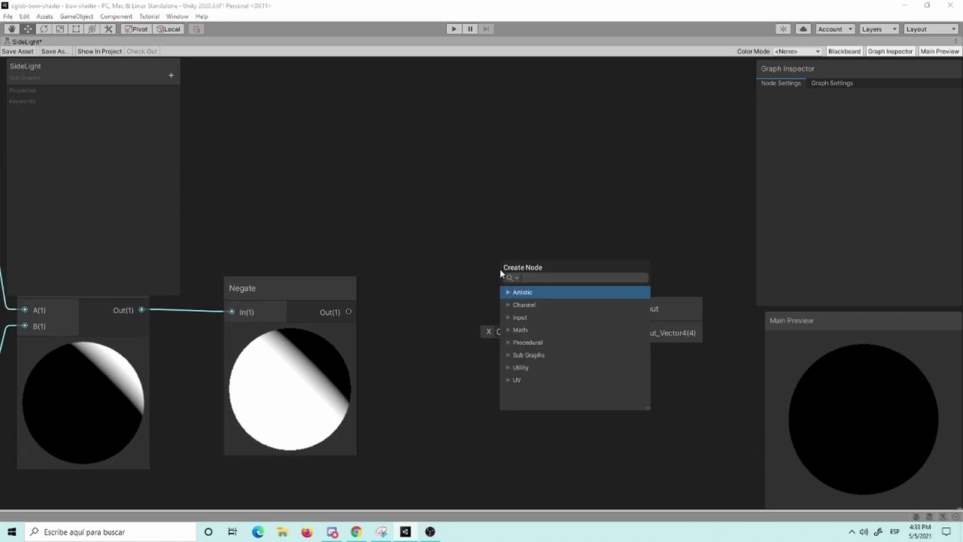
text(cl)
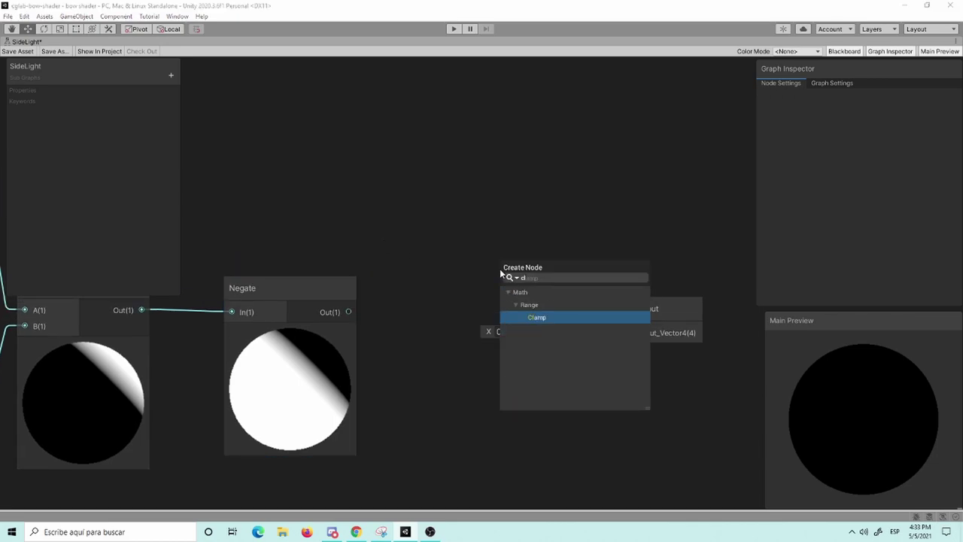
key(Return)
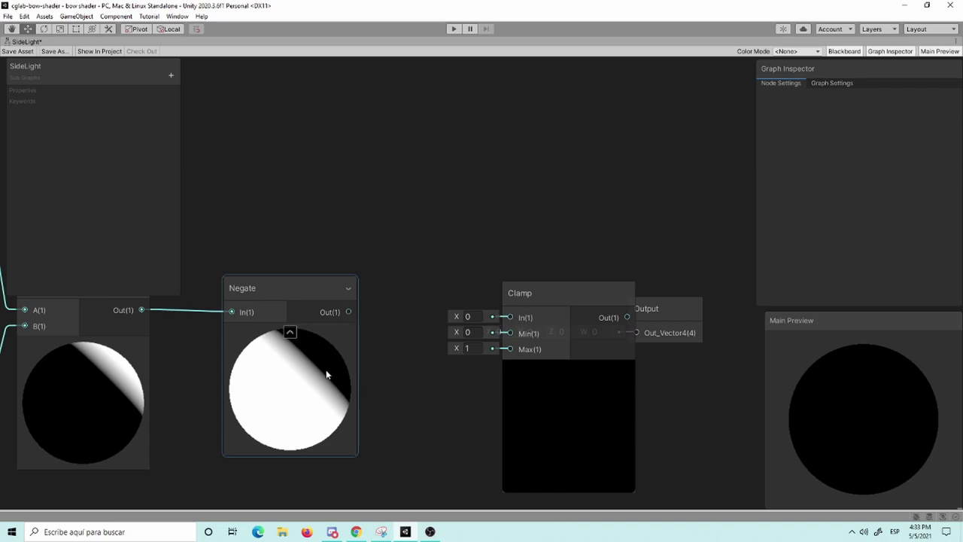
drag(348, 311, 510, 317)
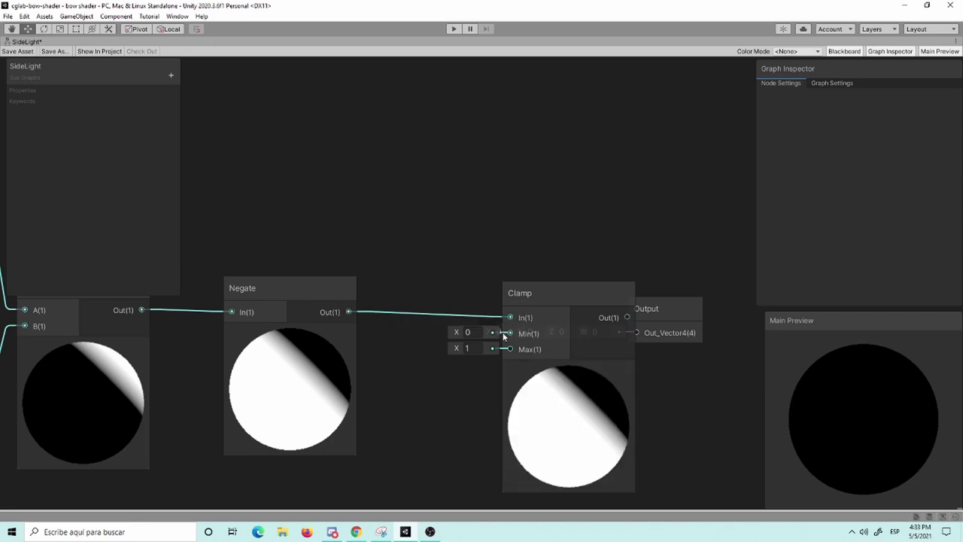
click(467, 331)
text(0.2)
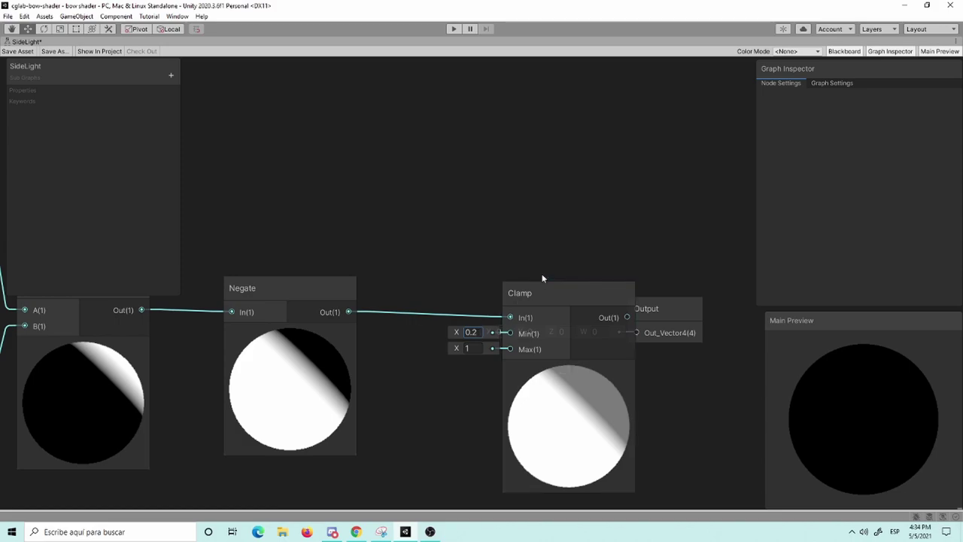
Rearrange the graph, moving Clamp left and the Output node further right.
middle_drag(541, 278, 431, 237)
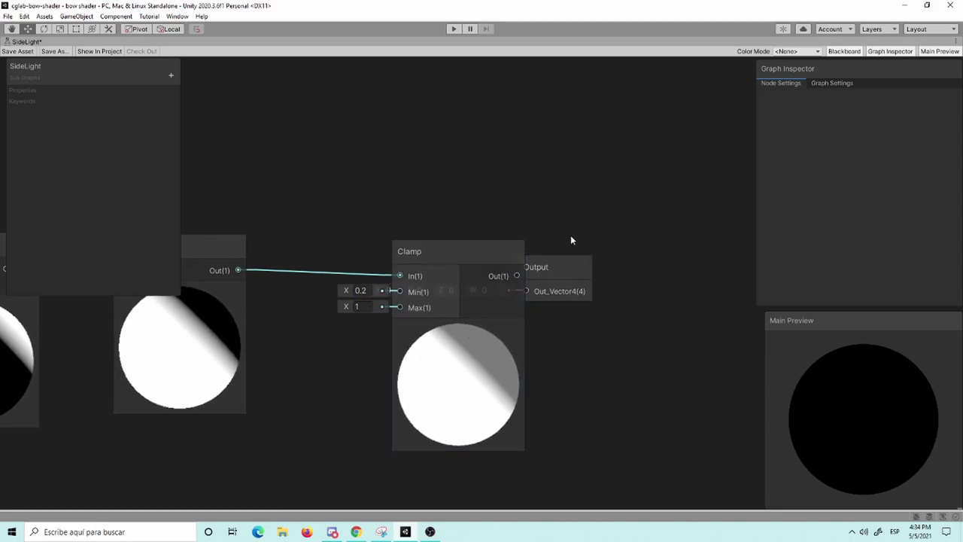
drag(582, 266, 795, 264)
scroll(589, 288, down, 1)
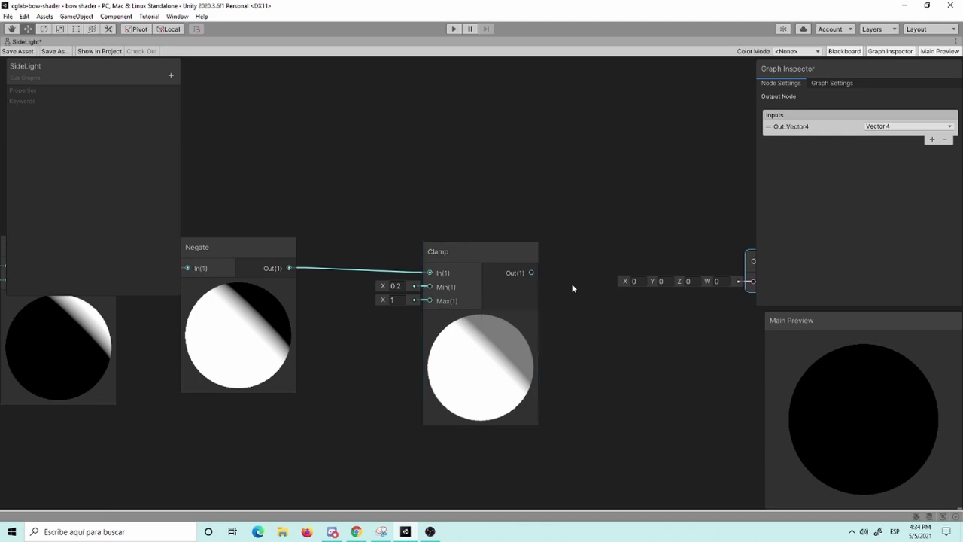
drag(491, 264, 424, 257)
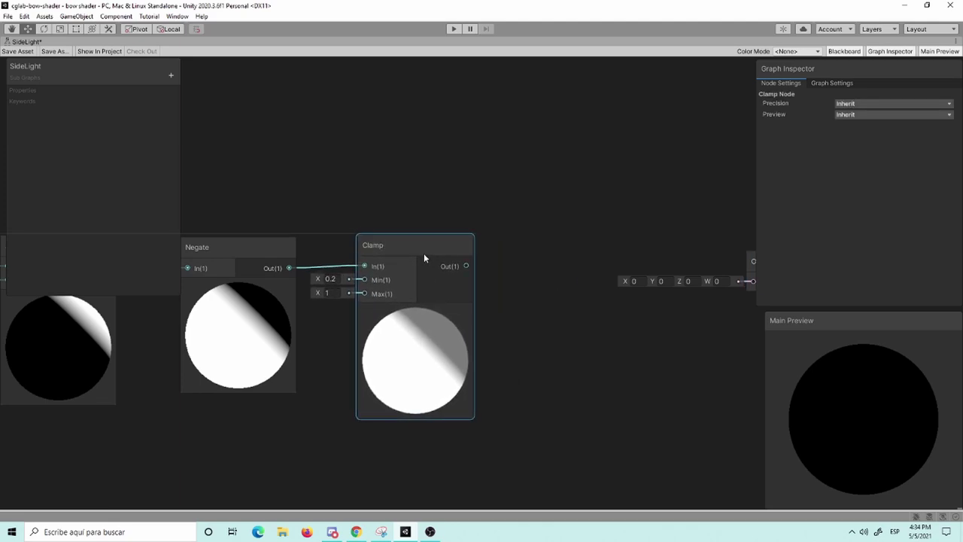
middle_drag(498, 240, 524, 219)
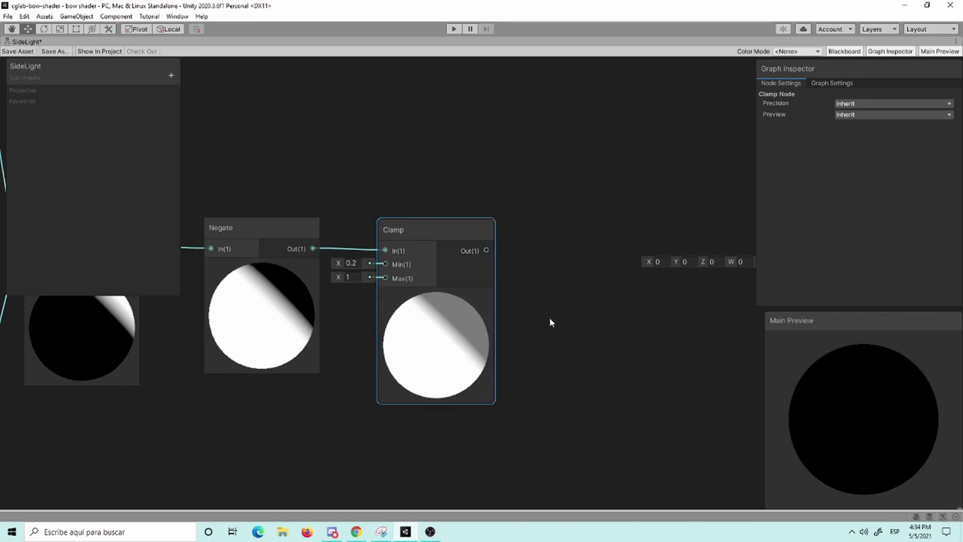
middle_drag(561, 287, 510, 303)
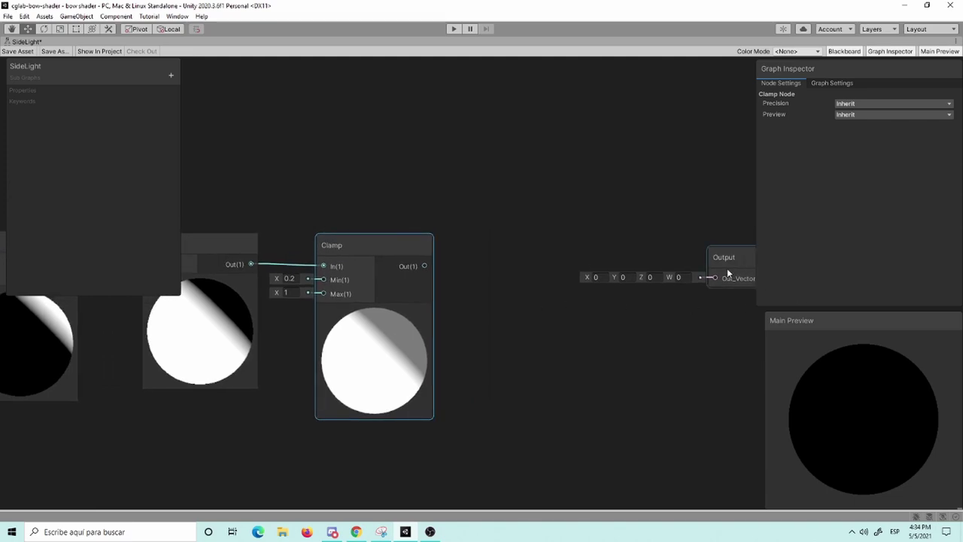
Add a Step node and feed the Clamp output into its Edge input.
drag(728, 273, 770, 285)
click(564, 336)
key(space)
text(s)
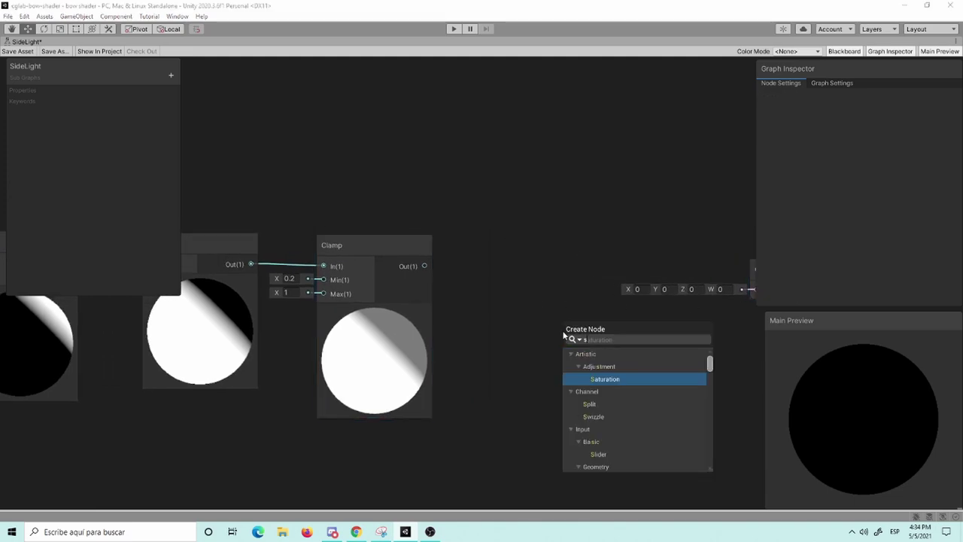
text(tep)
key(Return)
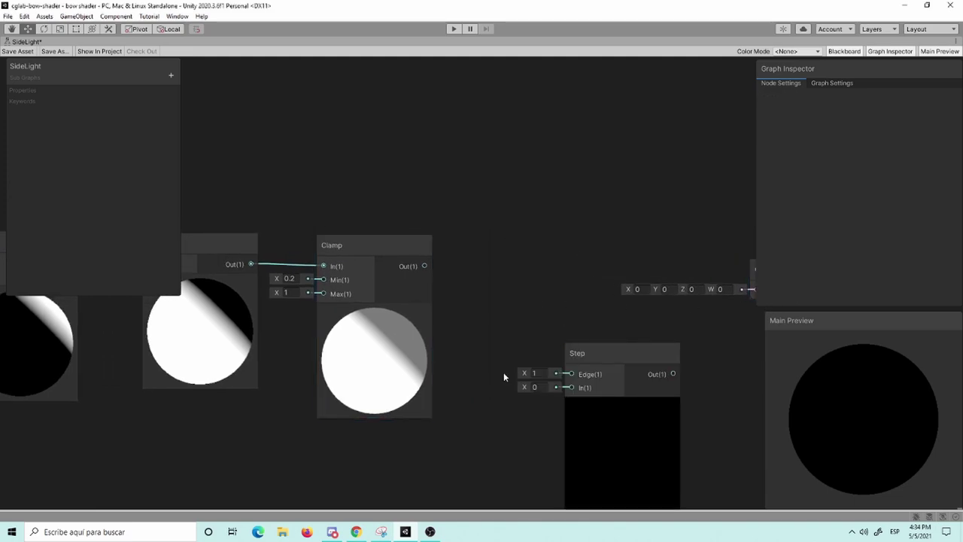
mouse_move(630, 397)
drag(598, 364, 567, 304)
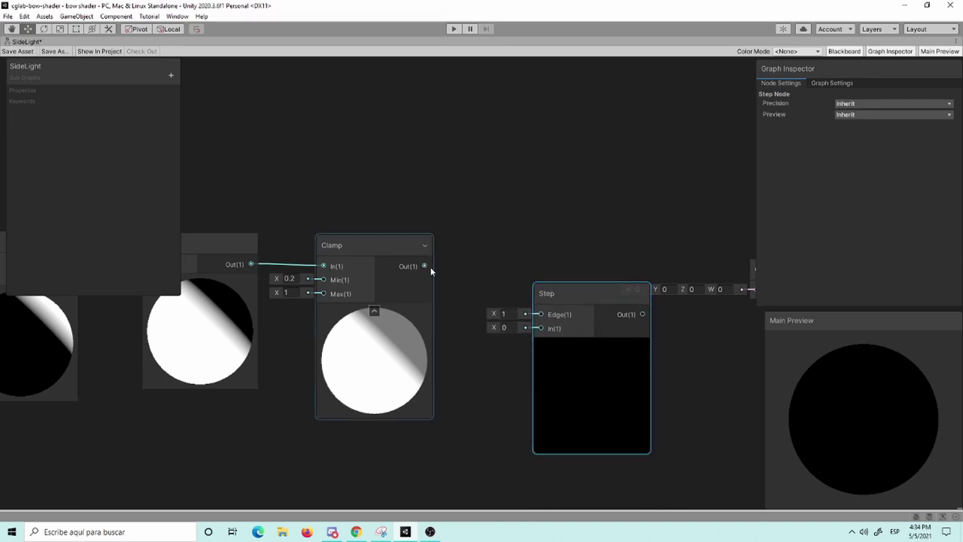
drag(424, 266, 541, 316)
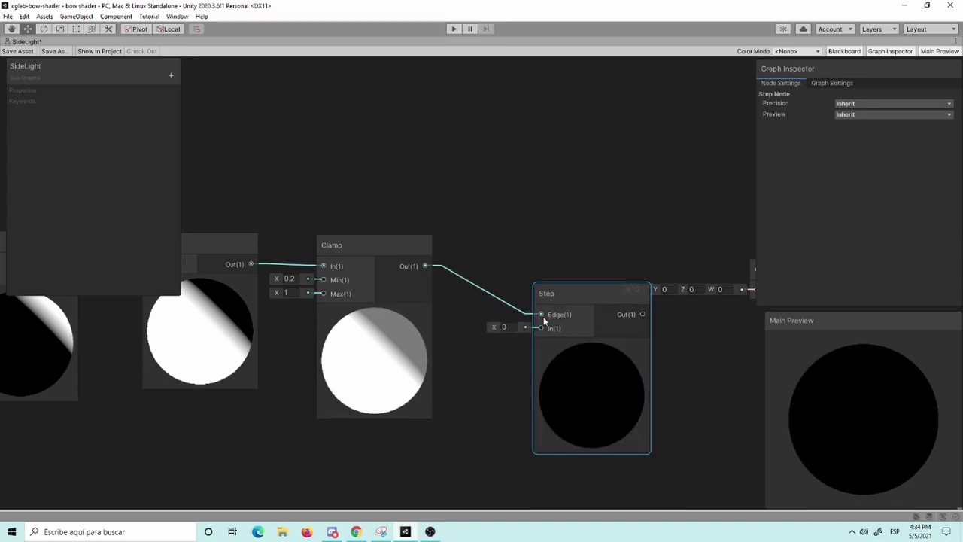
Pan the graph up to make room below the Step node for a Fresnel Effect.
middle_drag(549, 223, 549, 200)
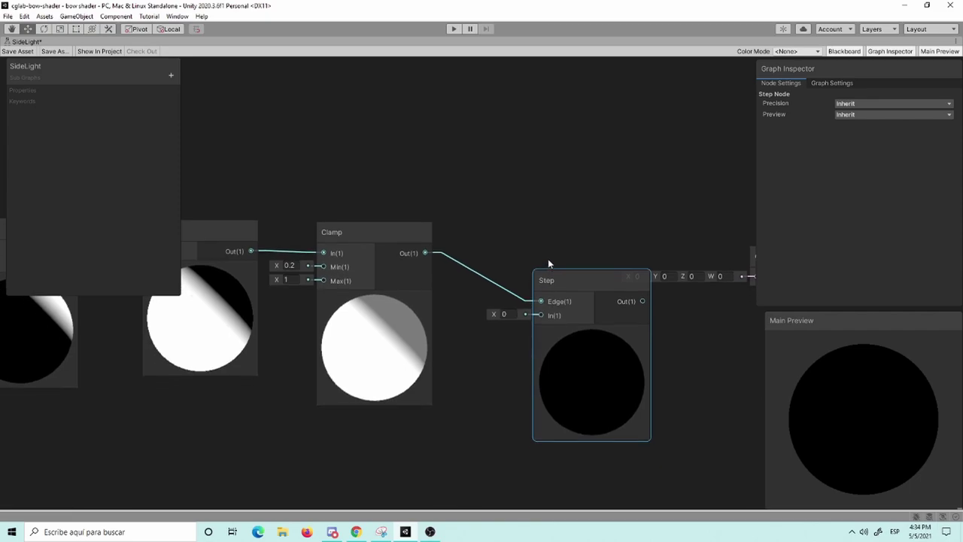
click(480, 411)
scroll(412, 440, down, 2)
scroll(422, 445, up, 2)
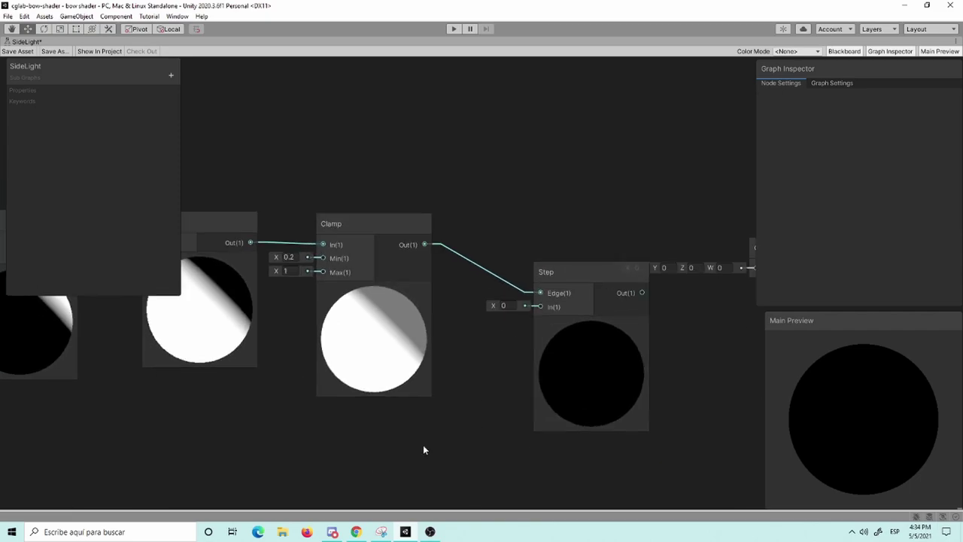
middle_drag(423, 445, 432, 378)
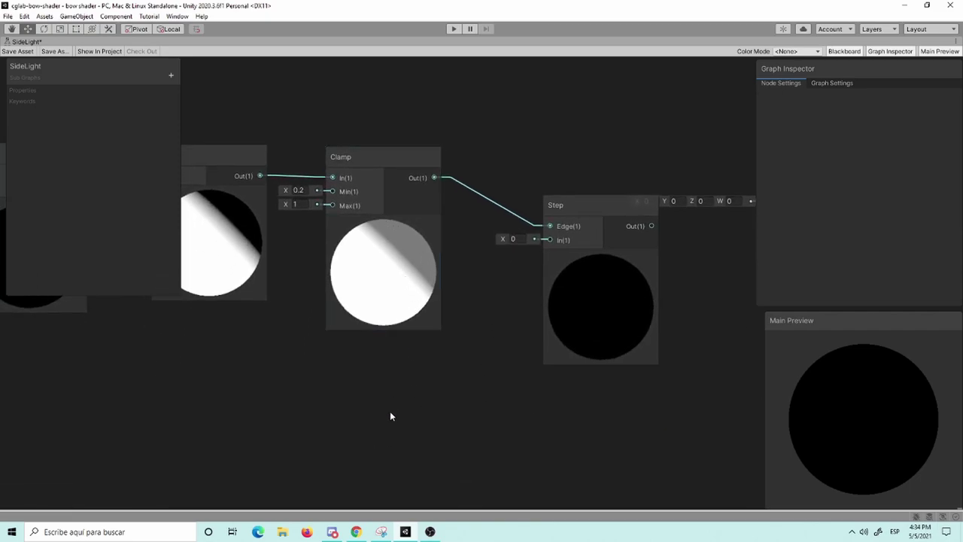
key(space)
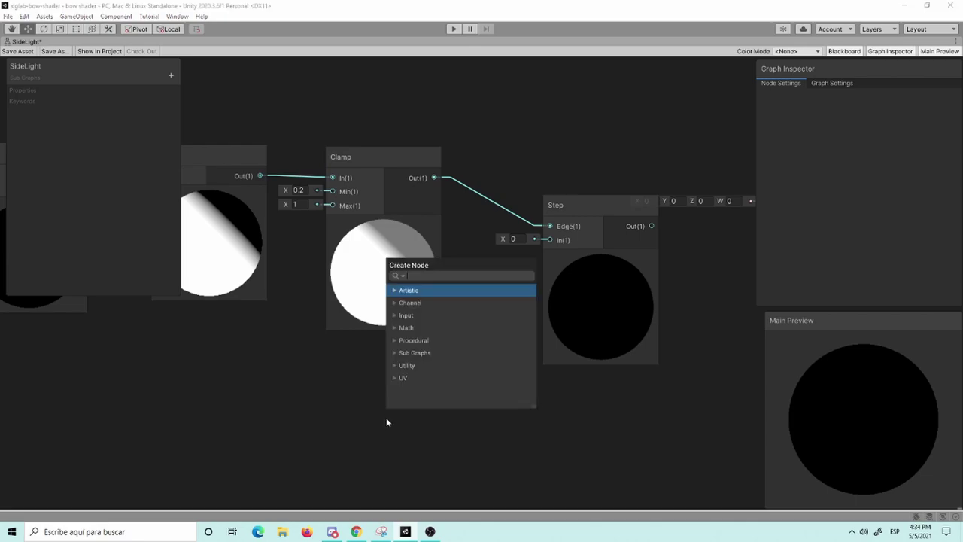
Add a Fresnel Effect node with Power 8 and feed it into Step's In input.
text(fres)
key(Return)
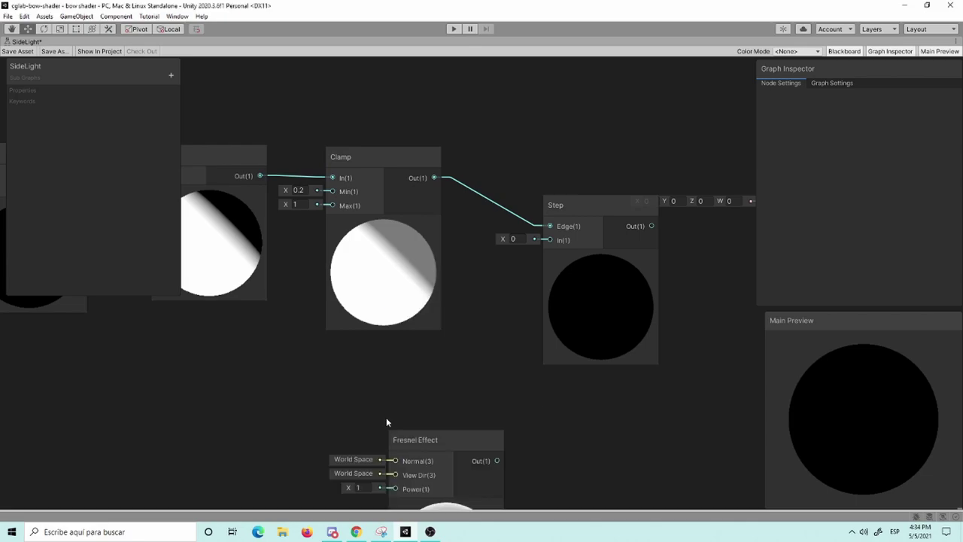
middle_drag(485, 344, 421, 283)
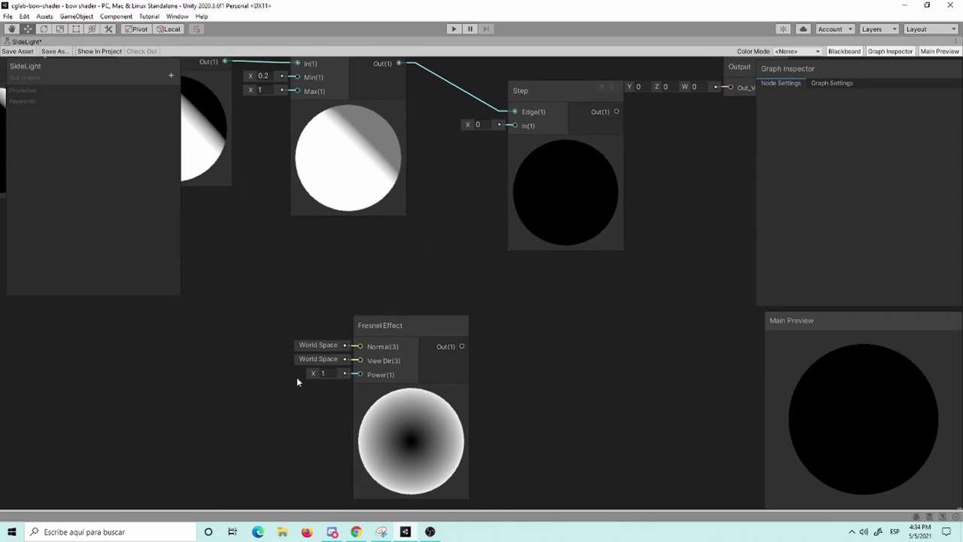
click(323, 373)
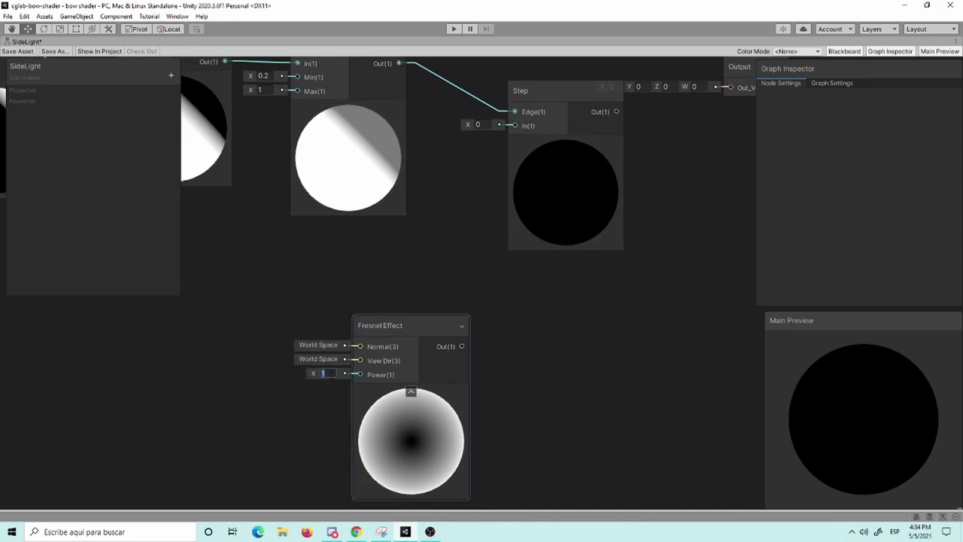
text(8)
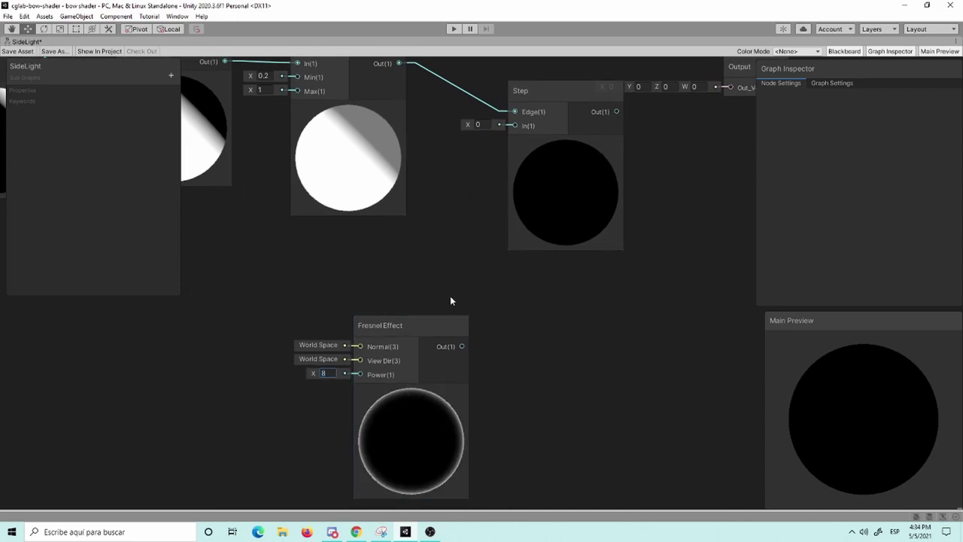
middle_drag(450, 296, 447, 373)
mouse_move(425, 413)
mouse_down()
mouse_move(363, 353)
mouse_move(497, 210)
mouse_up()
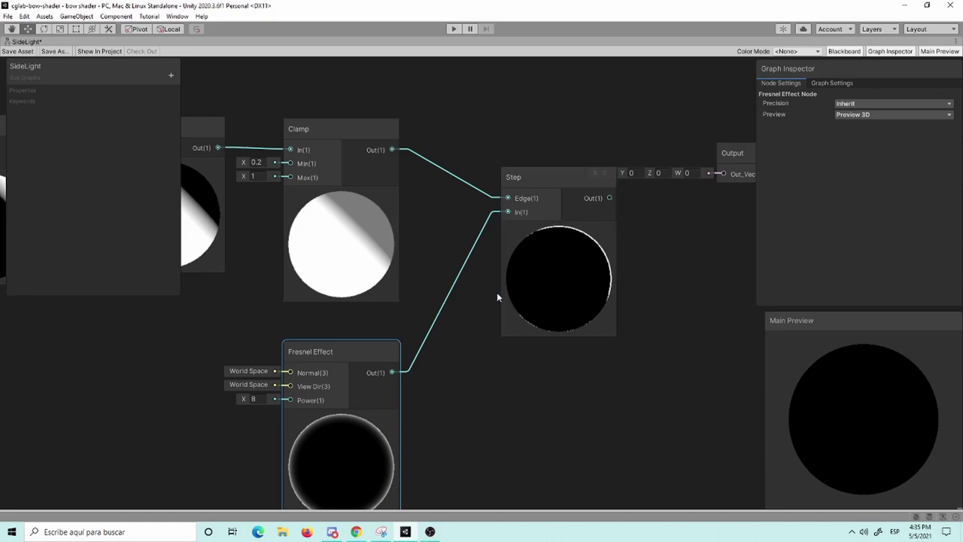
Select the Output node's Out_Vector4 entry in the Graph Inspector.
middle_drag(701, 251, 607, 304)
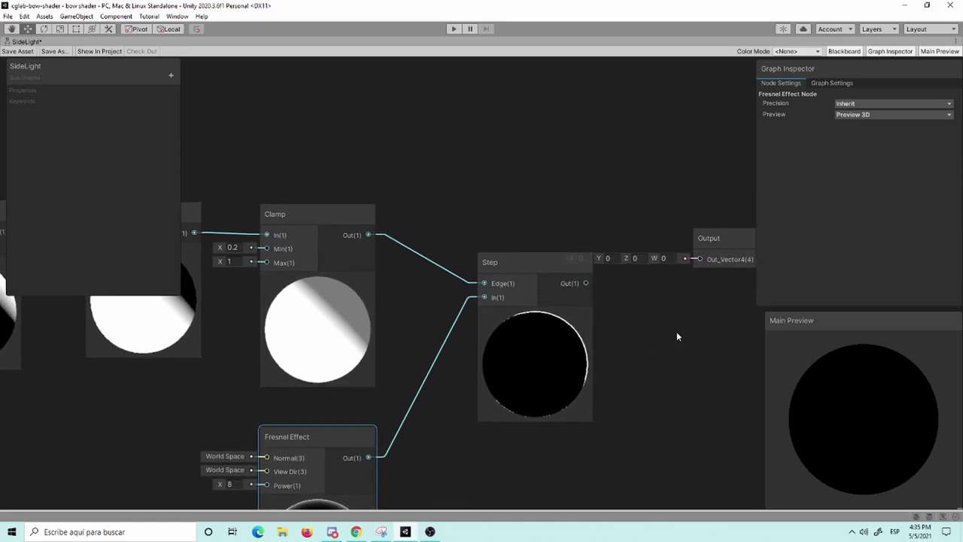
click(654, 223)
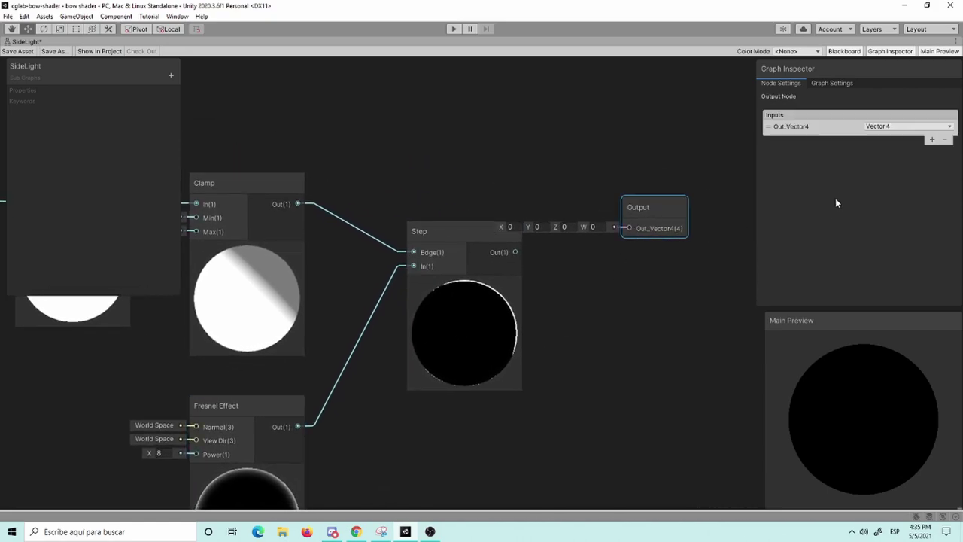
click(808, 129)
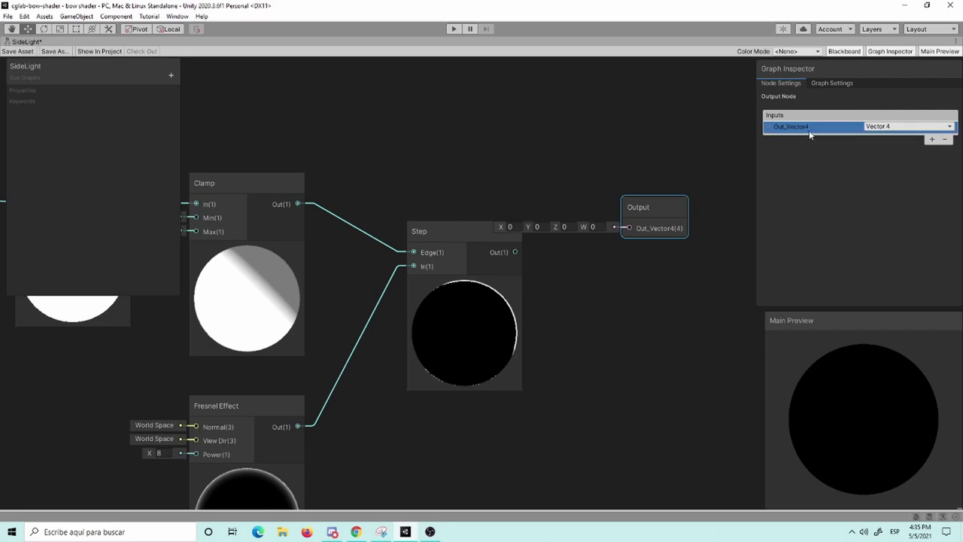
Rename Out_Vector4 to SideLightColor as a Vector 3 and wire the Step result into it.
double_click(803, 126)
text(S)
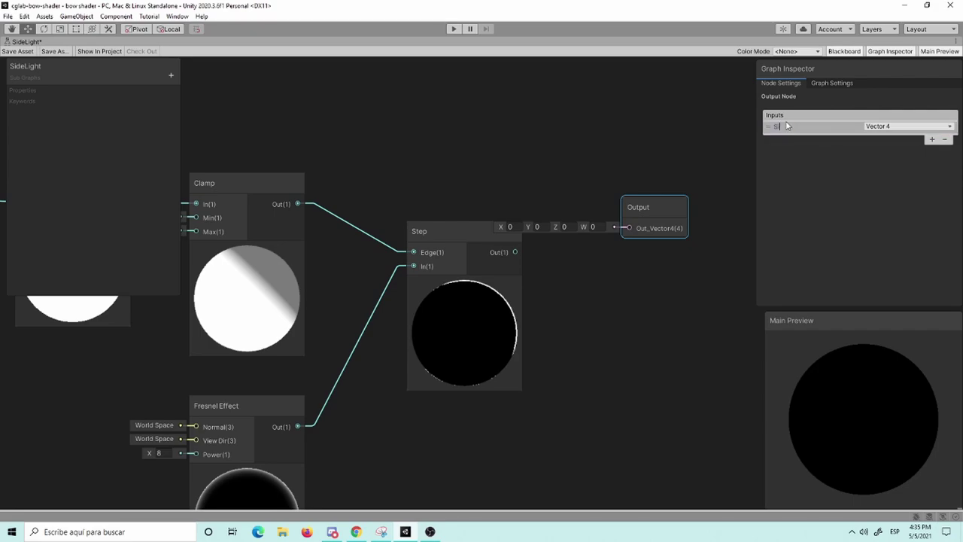
text(ideLightColo)
text(r)
key(Return)
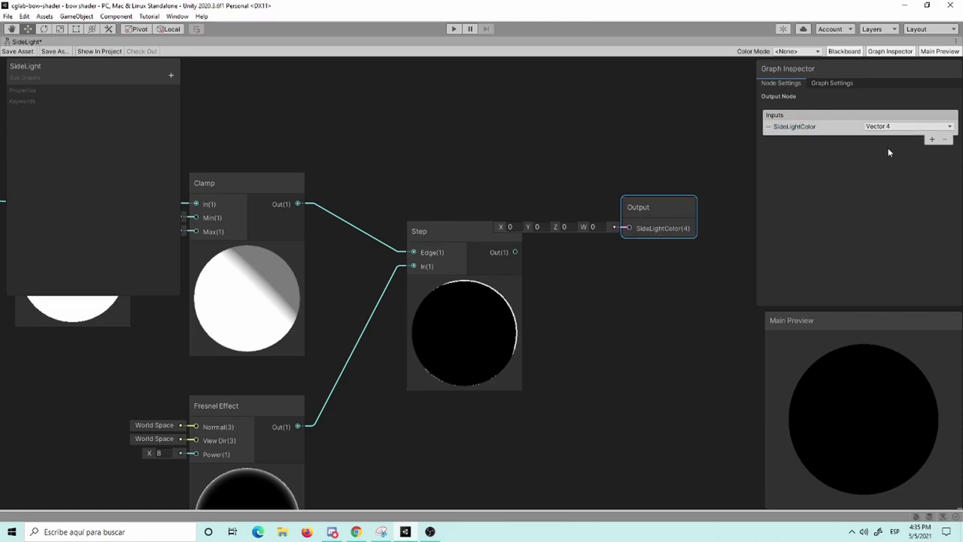
click(893, 127)
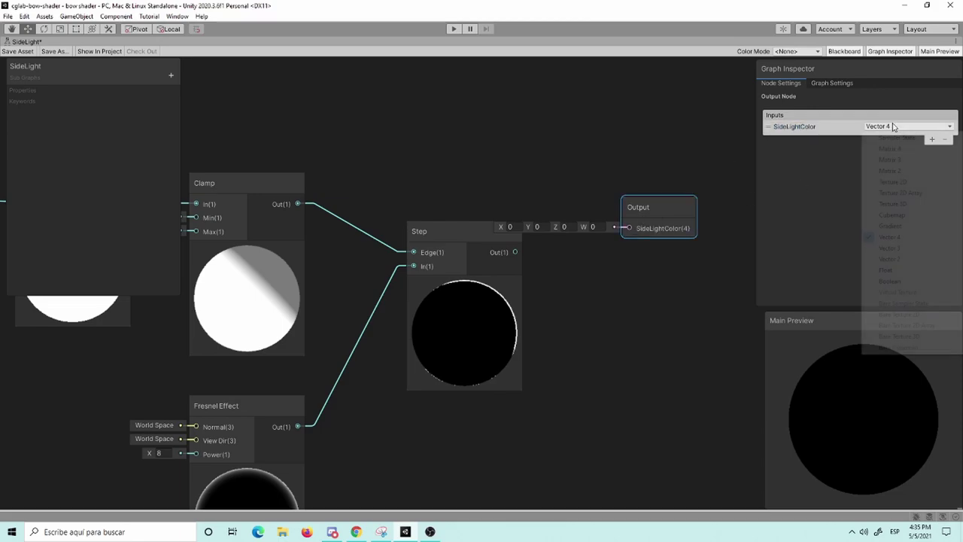
click(909, 248)
drag(639, 215, 676, 225)
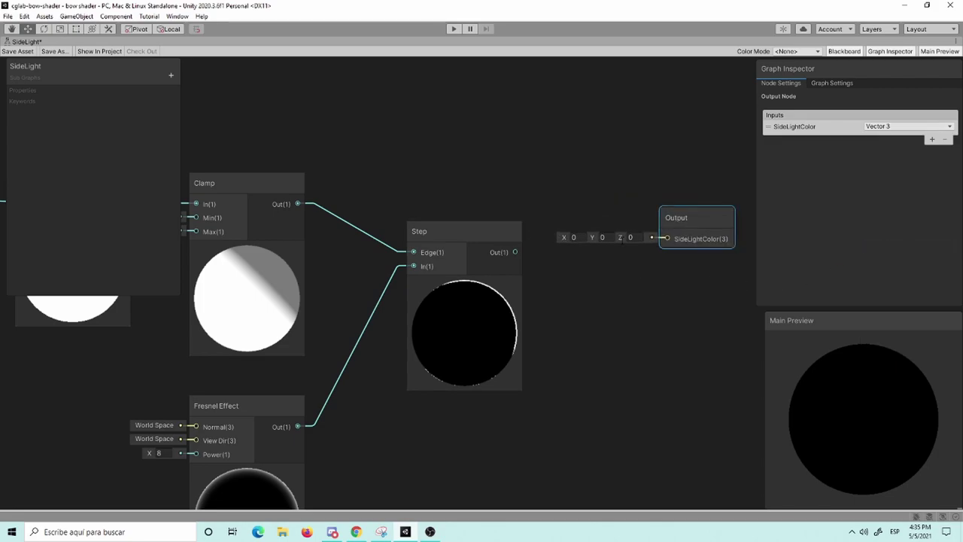
drag(516, 252, 662, 241)
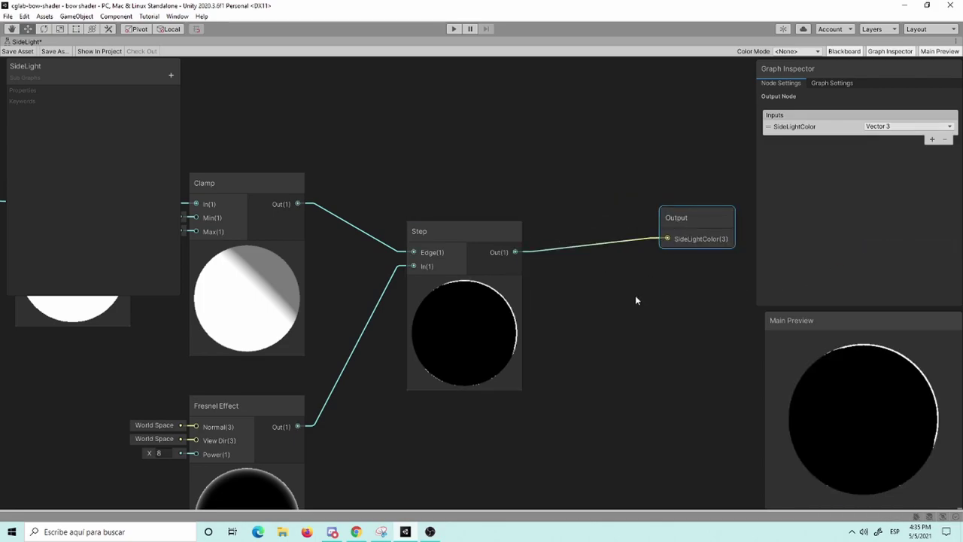
scroll(636, 301, down, 2)
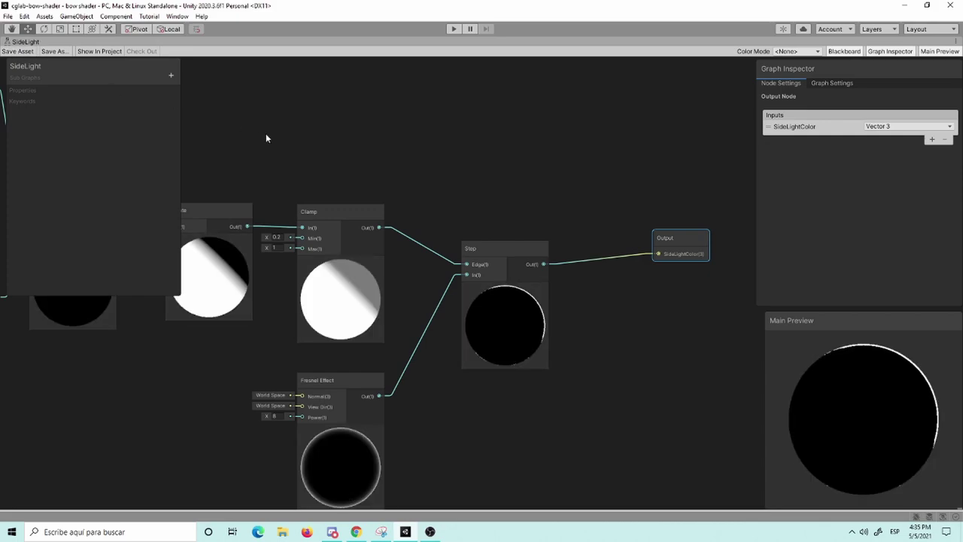
middle_drag(265, 133, 451, 116)
scroll(462, 130, down, 1)
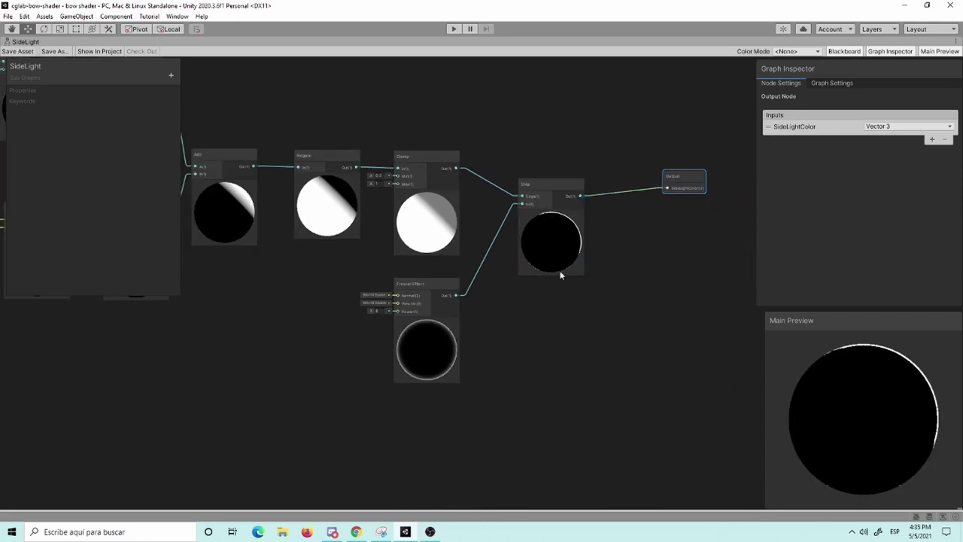
scroll(386, 280, down, 2)
mouse_move(344, 300)
middle_down()
mouse_move(561, 356)
mouse_move(432, 354)
mouse_move(429, 374)
mouse_move(409, 370)
middle_up()
scroll(439, 351, up, 3)
scroll(395, 376, up, 1)
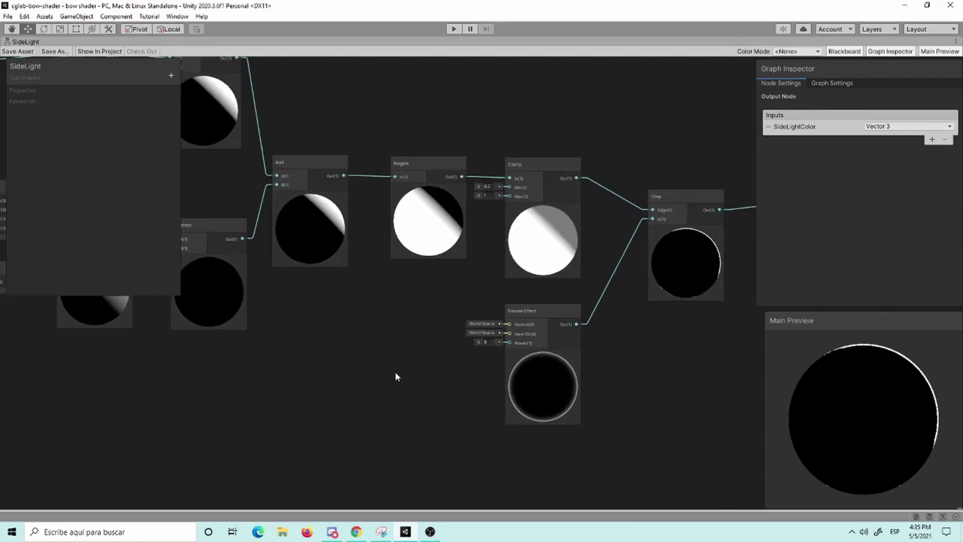
middle_drag(311, 366, 613, 426)
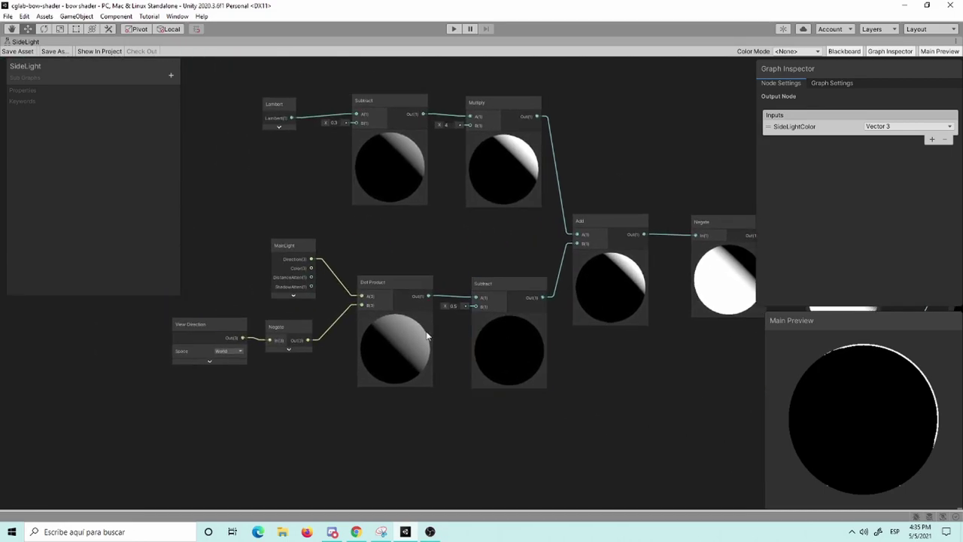
mouse_move(752, 356)
middle_down()
mouse_move(358, 331)
mouse_move(509, 359)
middle_up()
mouse_move(343, 411)
middle_down()
mouse_move(582, 404)
mouse_move(355, 451)
middle_up()
mouse_move(570, 387)
middle_down()
mouse_move(305, 333)
mouse_move(475, 430)
middle_up()
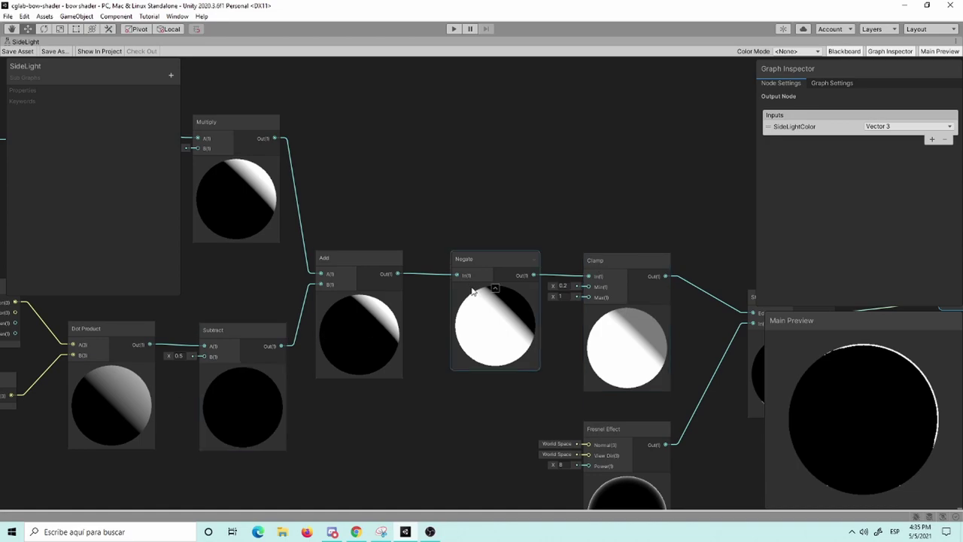
scroll(453, 210, down, 2)
middle_drag(454, 211, 708, 199)
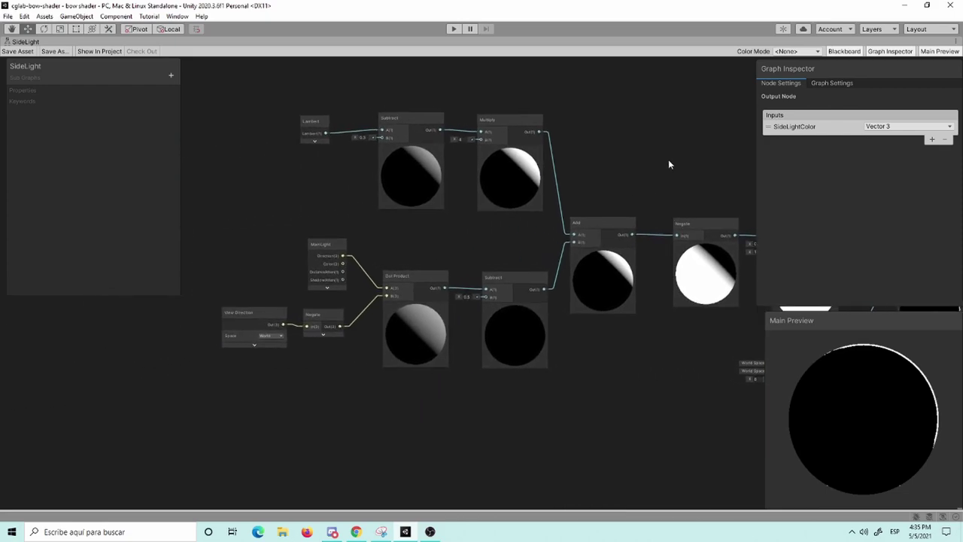
middle_drag(668, 164, 204, 182)
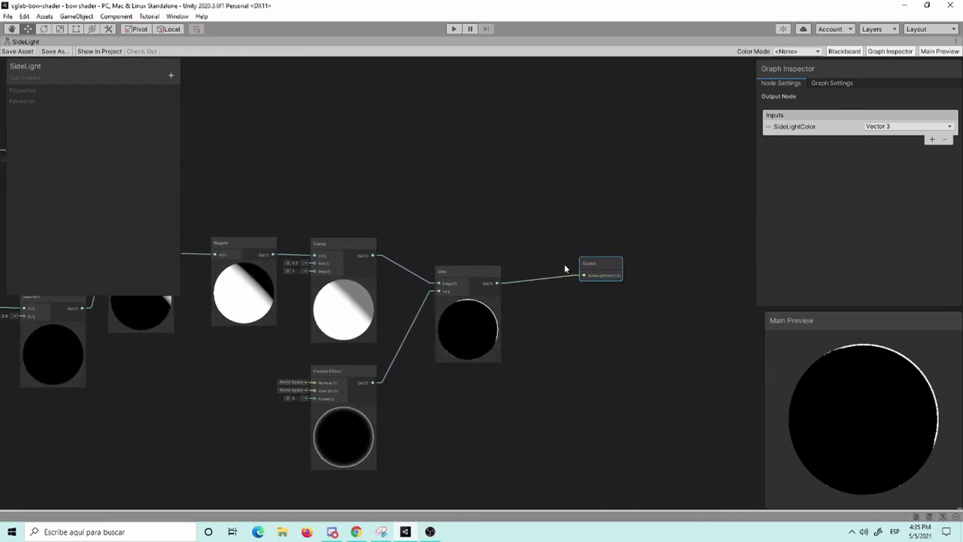
drag(605, 271, 557, 282)
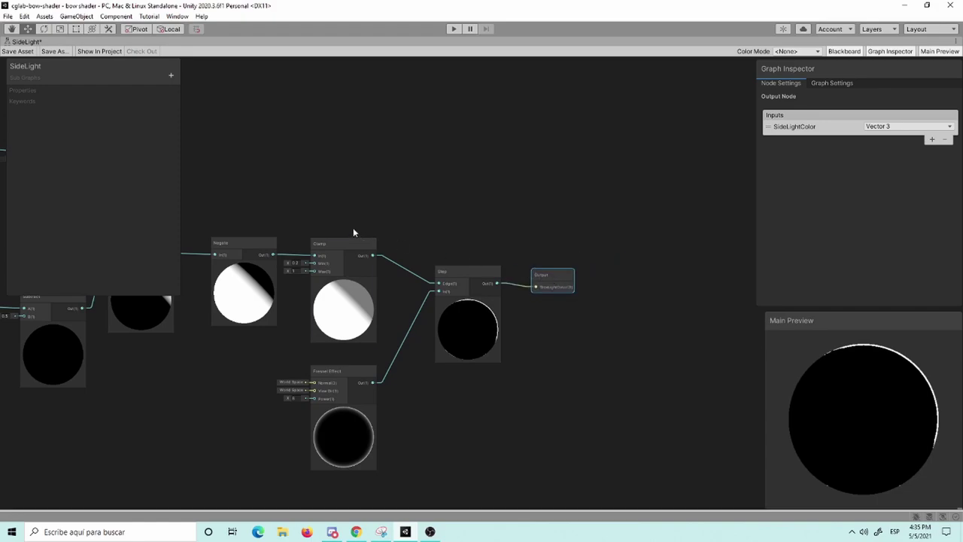
middle_drag(353, 233, 519, 156)
scroll(507, 170, up, 3)
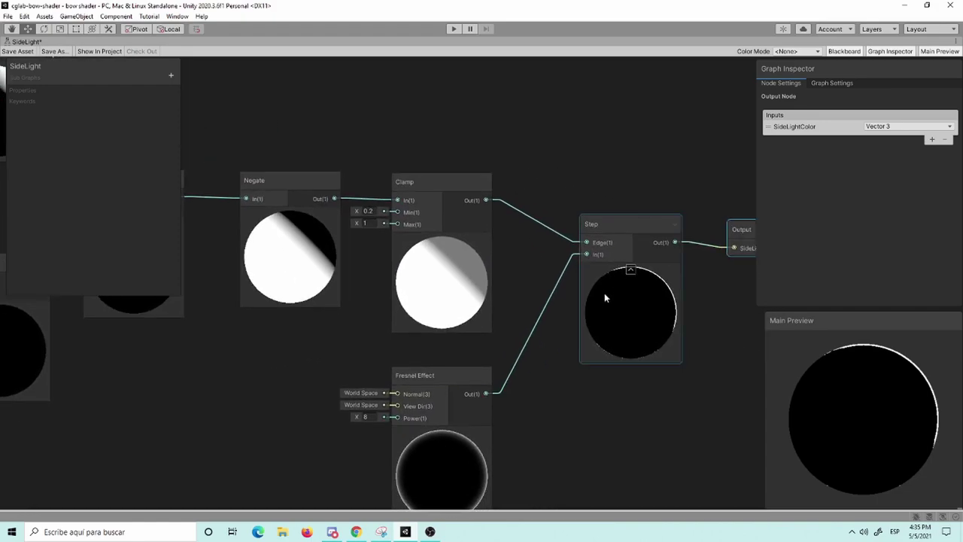
middle_drag(271, 134, 516, 139)
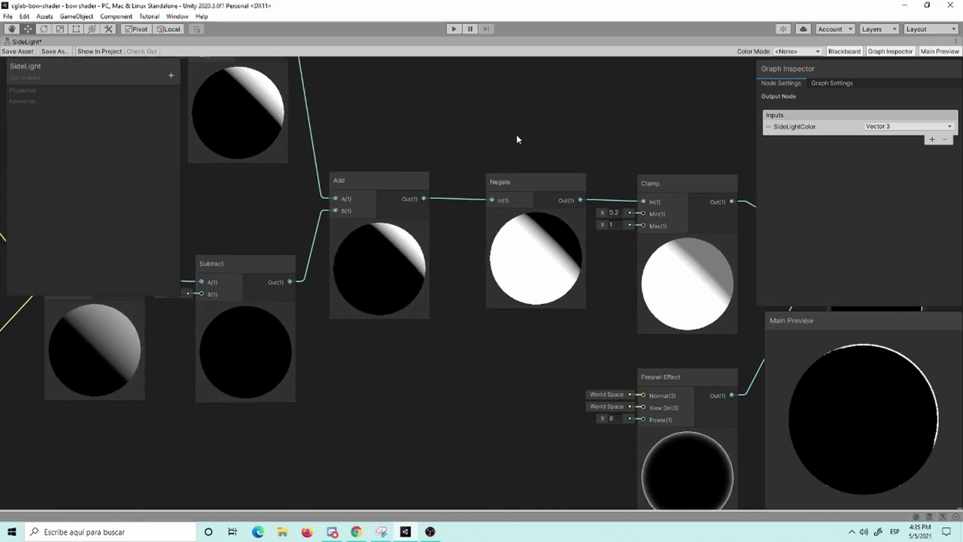
scroll(487, 138, down, 2)
middle_drag(432, 120, 475, 237)
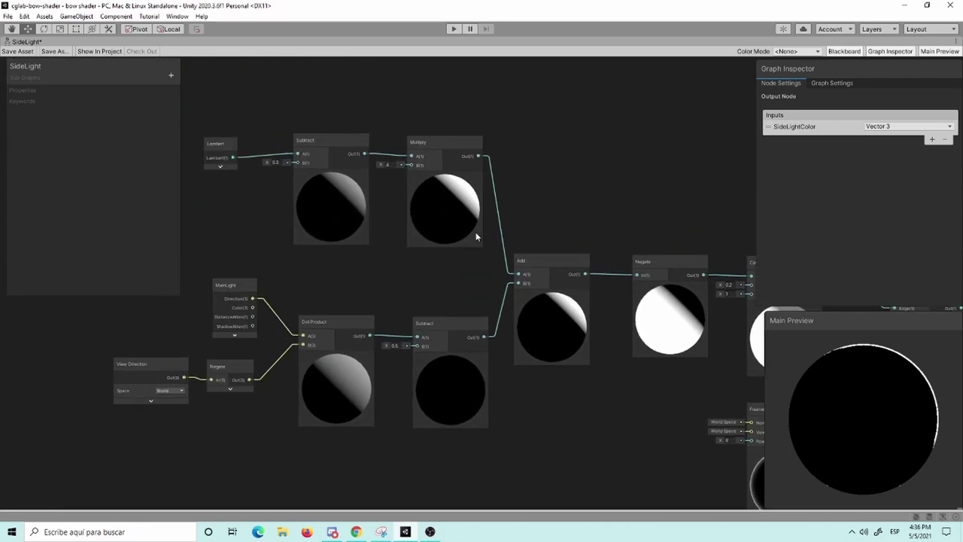
scroll(366, 300, up, 1)
middle_drag(366, 299, 490, 326)
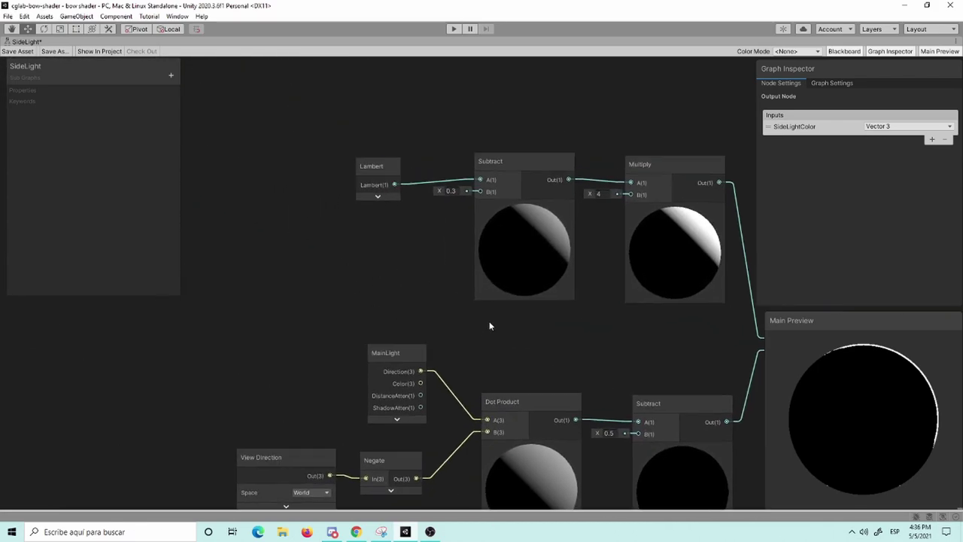
scroll(436, 286, up, 1)
mouse_move(440, 198)
middle_down()
mouse_move(424, 238)
mouse_move(373, 255)
middle_up()
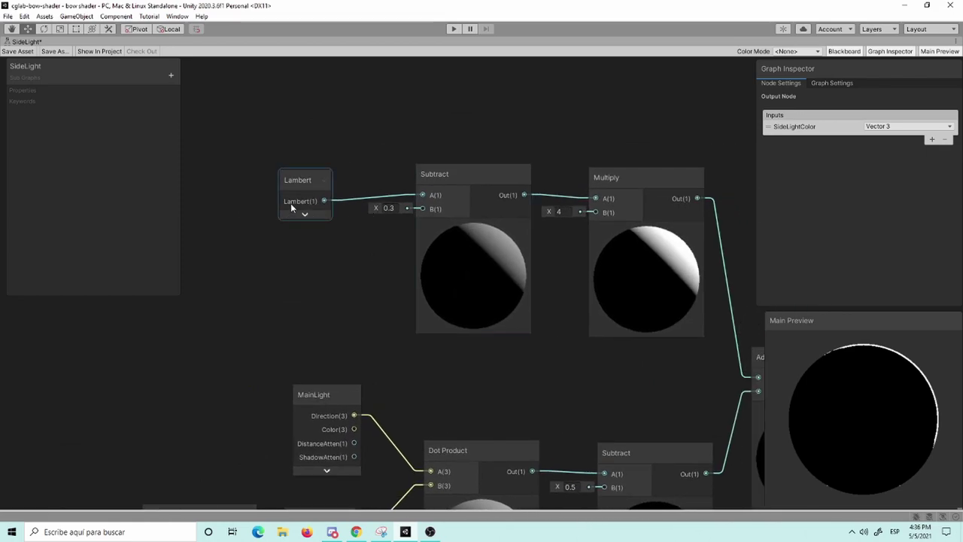
drag(302, 185, 292, 178)
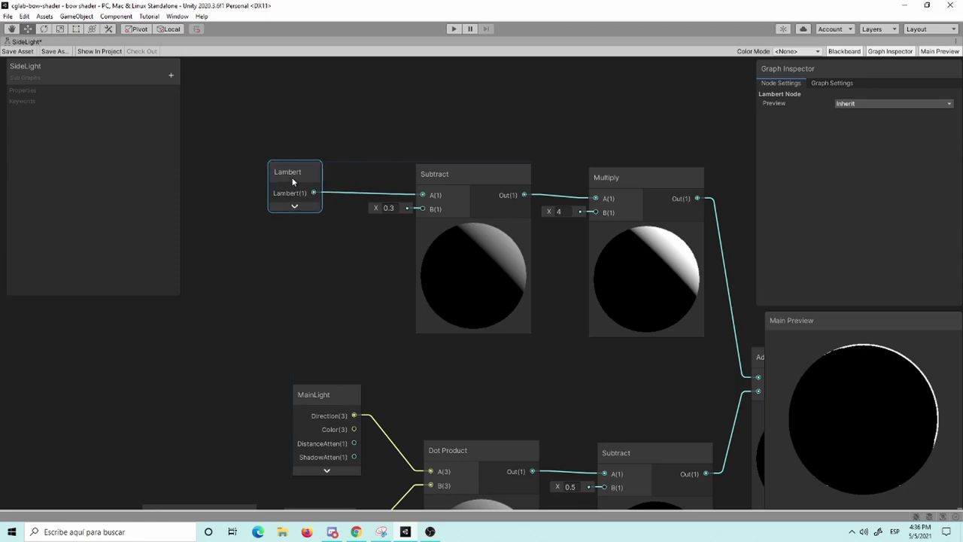
Inspect the Lambert sub graph full-screen, moving its Output node nearer Multiply.
double_click(292, 179)
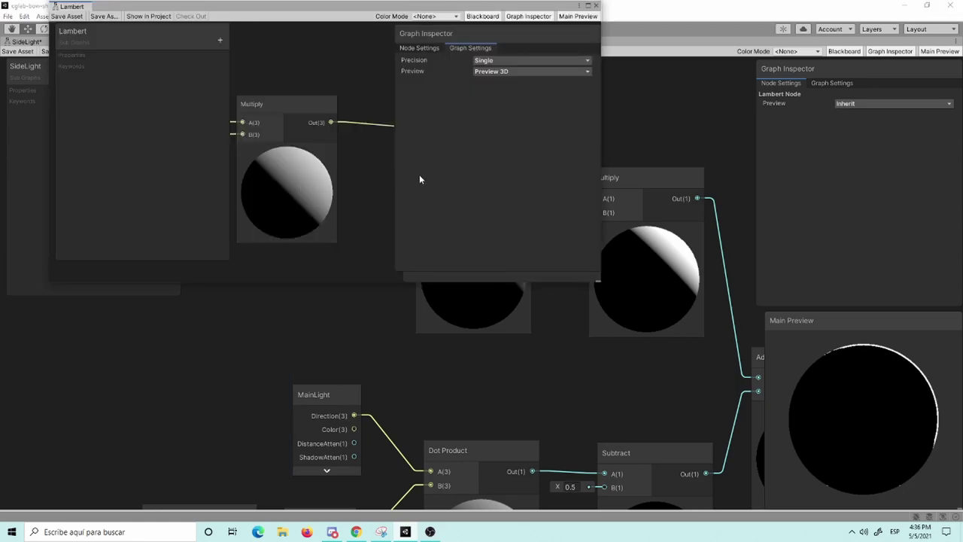
key(space)
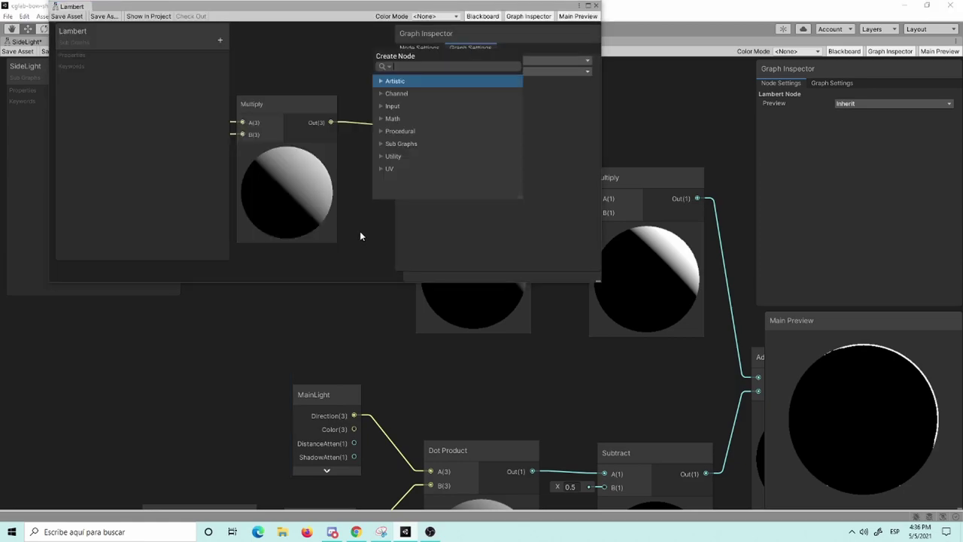
key(Escape)
click(588, 5)
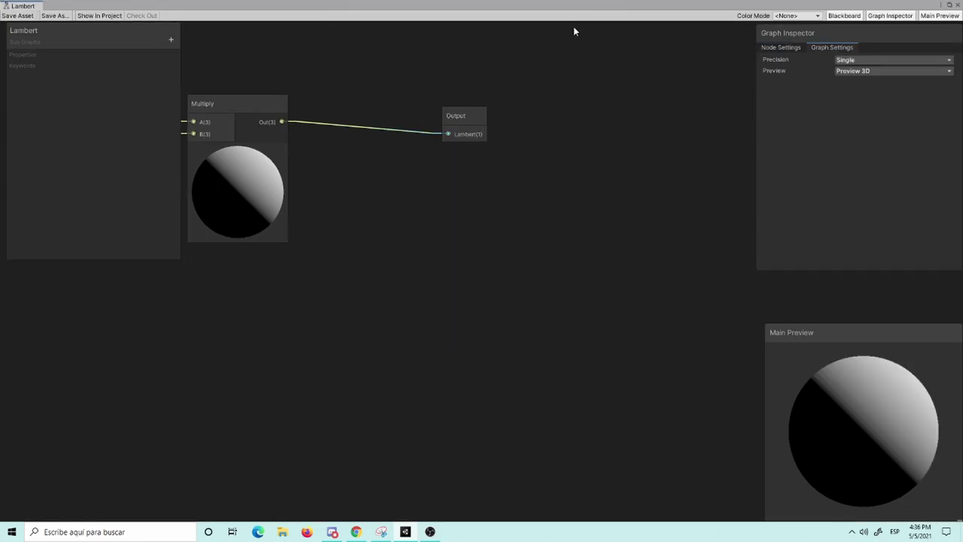
scroll(549, 320, up, 3)
click(656, 193)
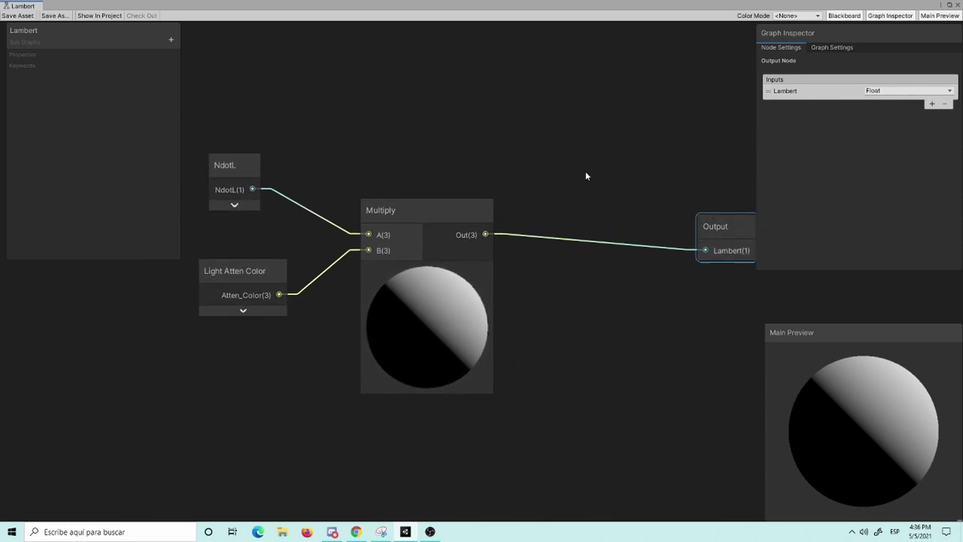
drag(585, 213, 476, 214)
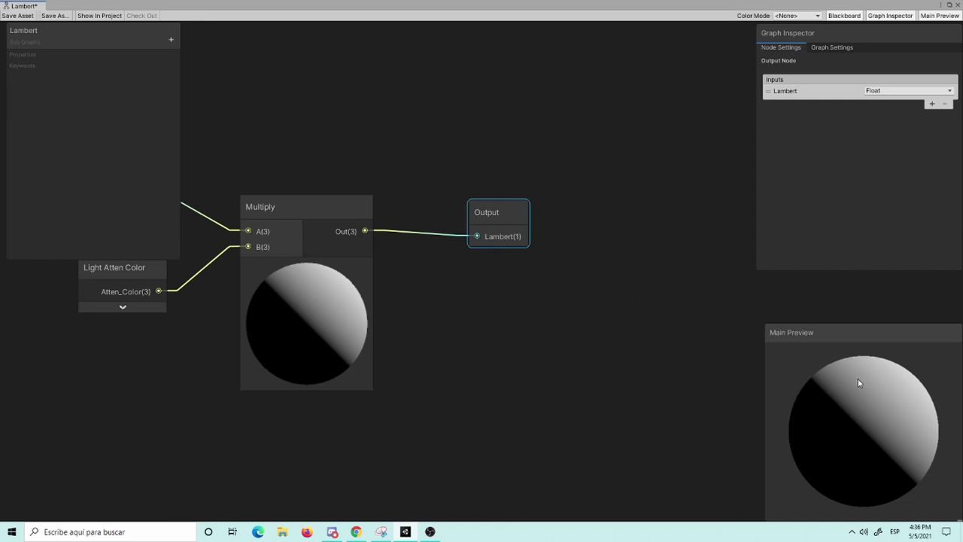
Close the Lambert sub graph, discarding its unsaved changes.
click(898, 92)
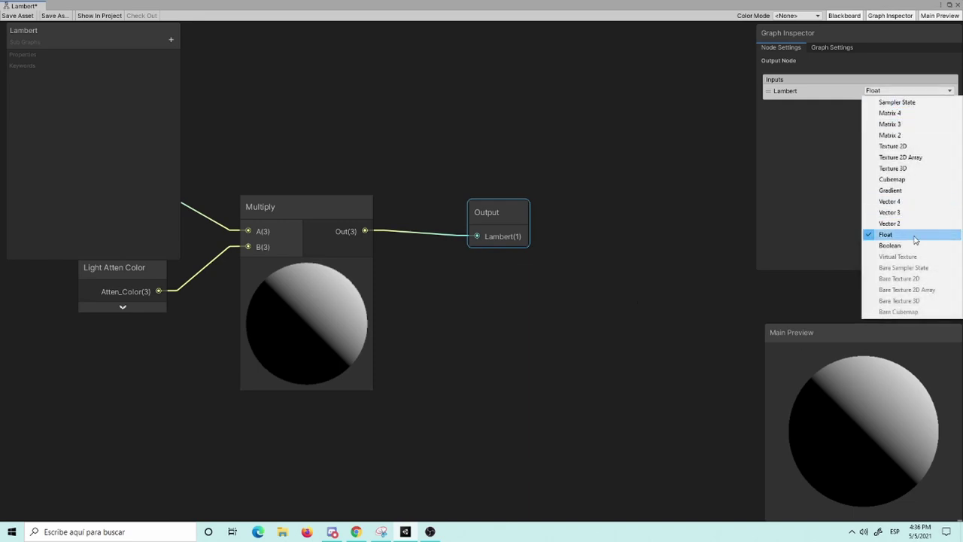
click(673, 198)
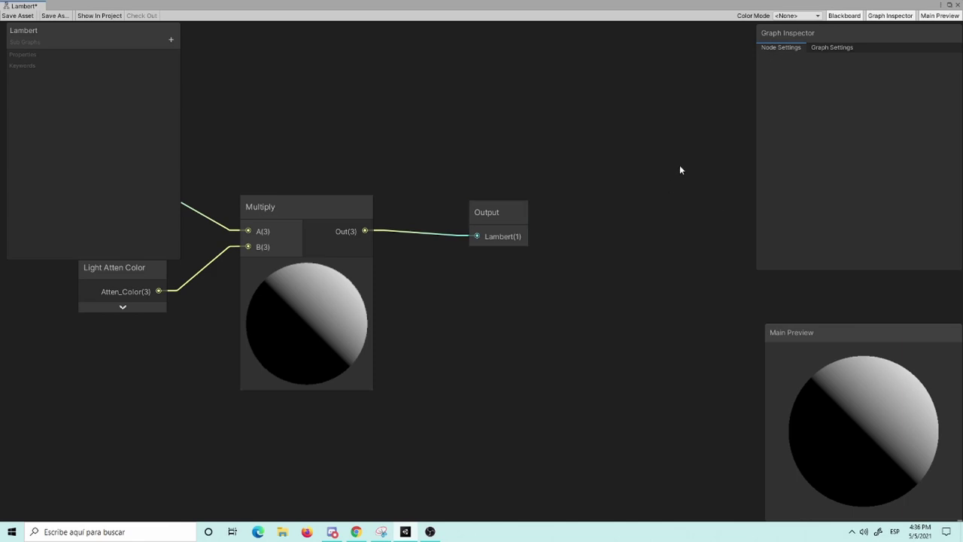
click(957, 5)
click(493, 290)
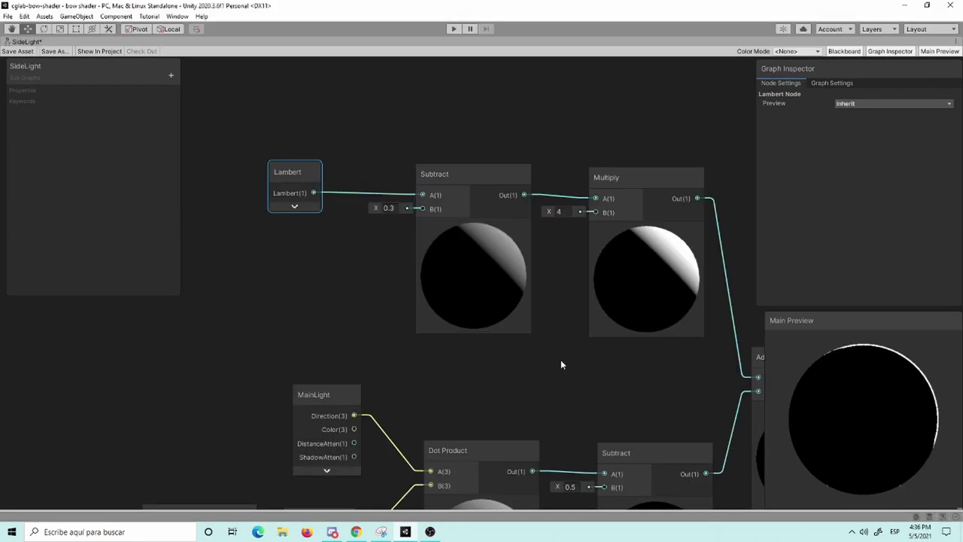
middle_drag(562, 365, 525, 370)
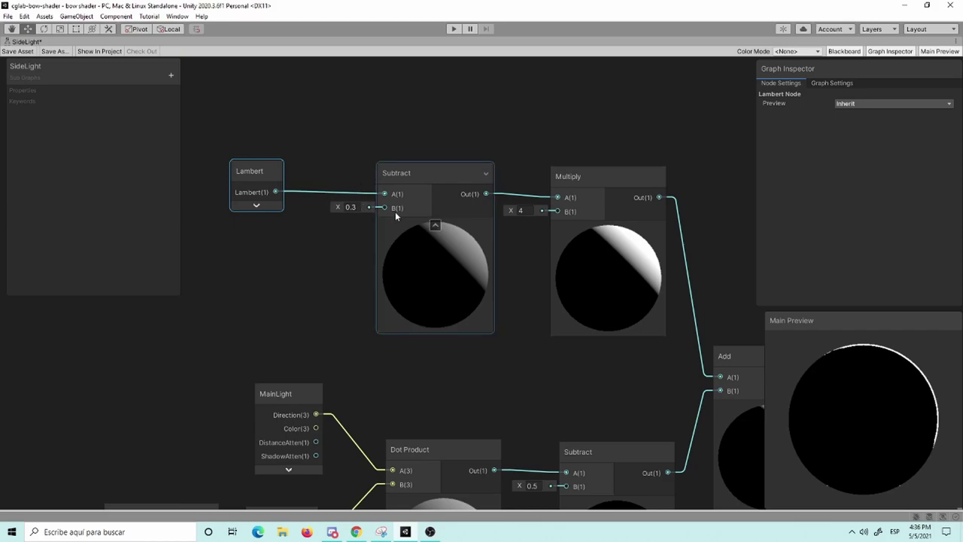
scroll(390, 308, up, 3)
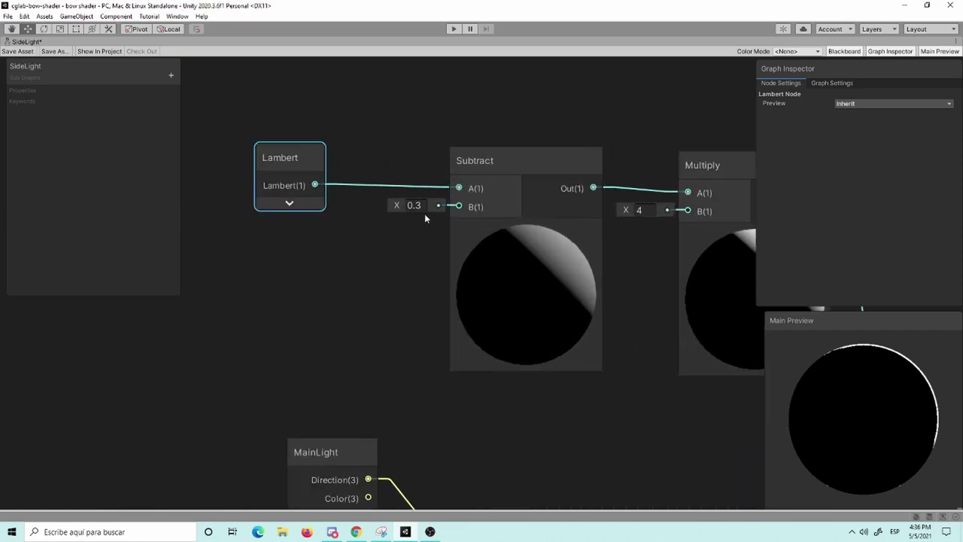
scroll(407, 271, down, 2)
scroll(418, 282, up, 2)
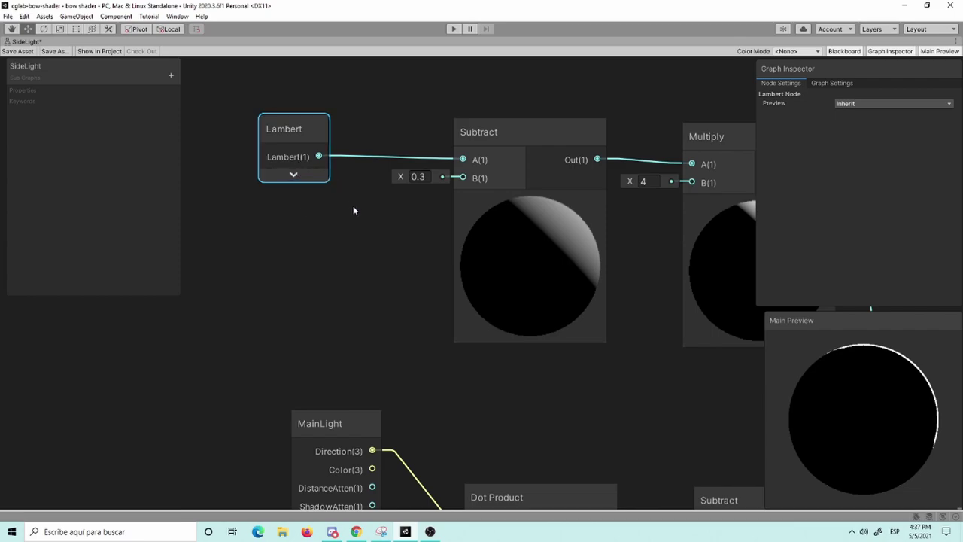
scroll(374, 259, down, 3)
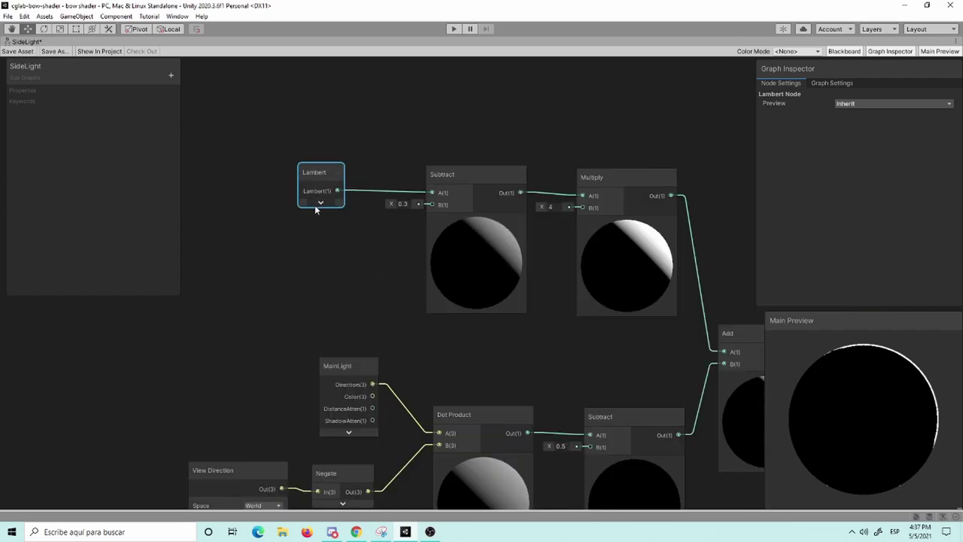
scroll(317, 213, up, 2)
scroll(449, 255, down, 1)
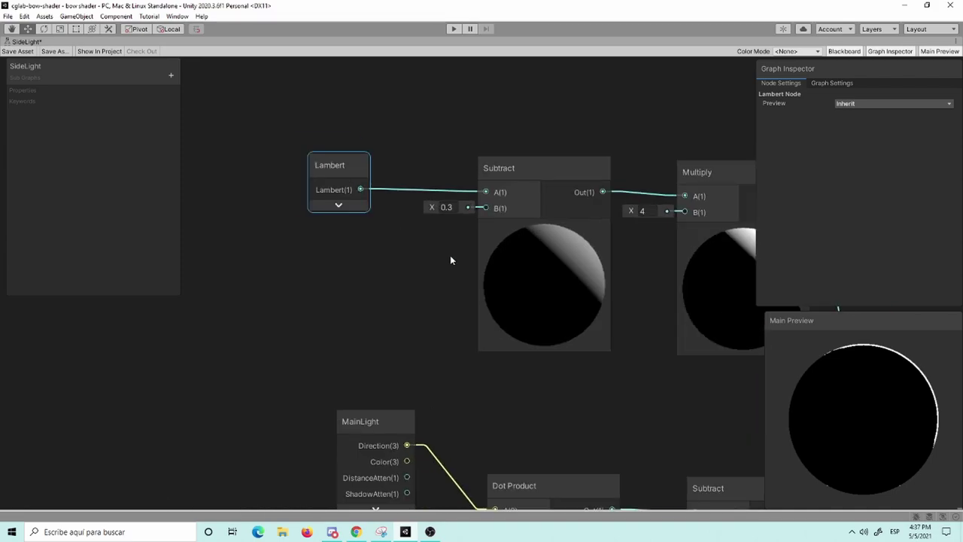
scroll(522, 257, down, 1)
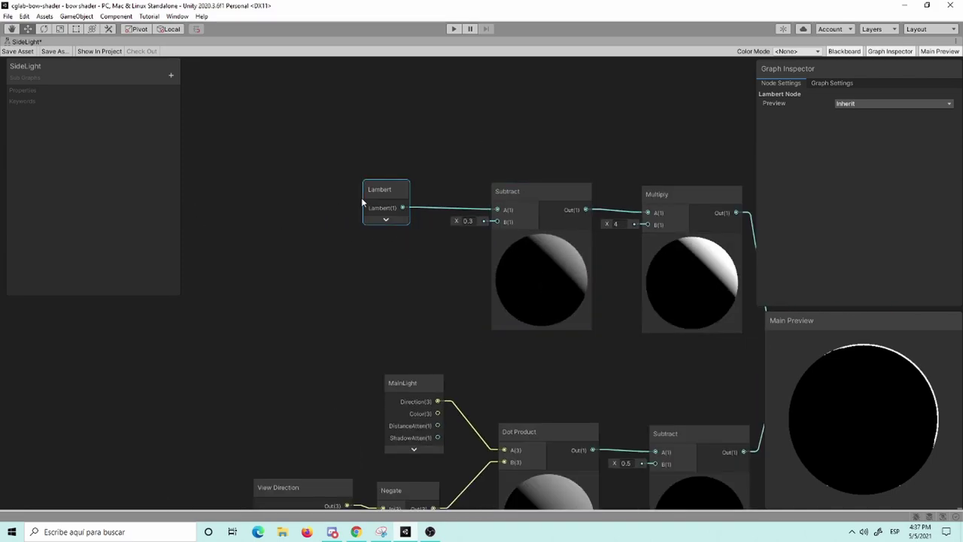
middle_drag(451, 303, 208, 203)
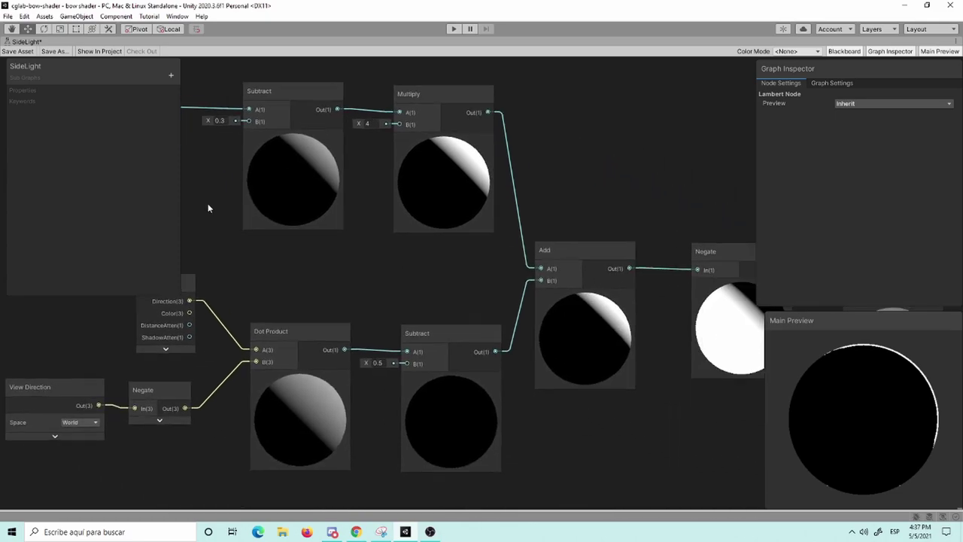
scroll(208, 208, down, 1)
scroll(459, 200, down, 1)
middle_drag(458, 200, 291, 185)
scroll(499, 209, up, 2)
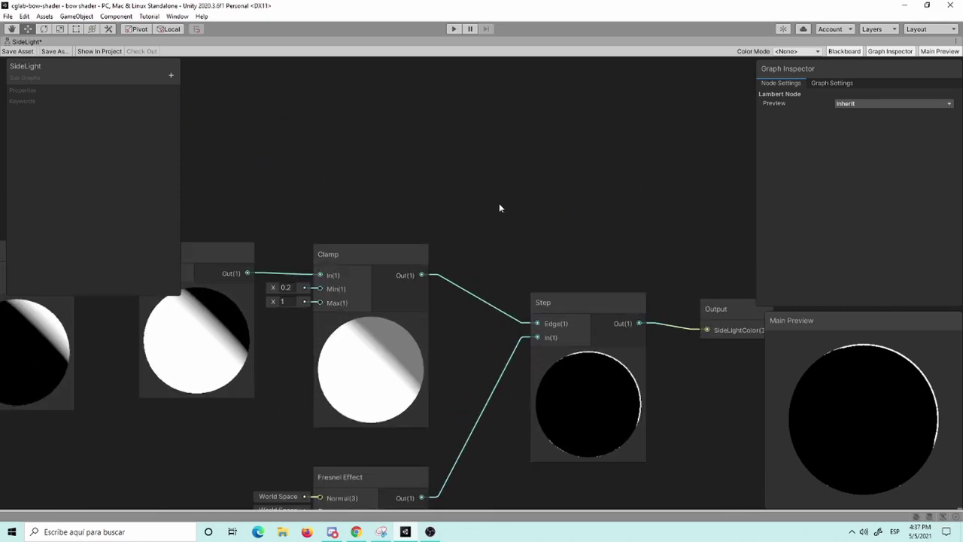
mouse_move(498, 208)
middle_down()
mouse_move(477, 174)
mouse_move(460, 174)
middle_up()
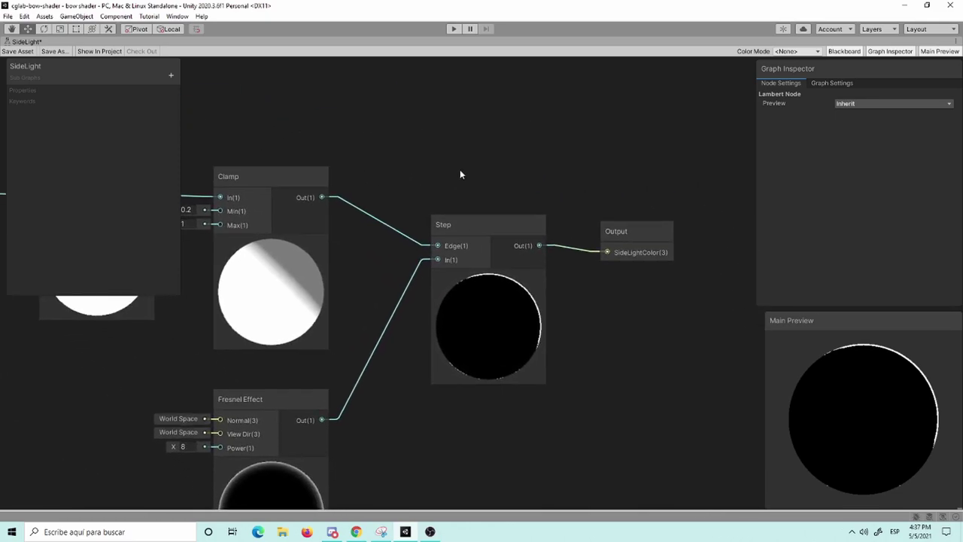
Close the SideLight sub-graph tab and maximize the CustomLightingBOW shader graph.
click(9, 57)
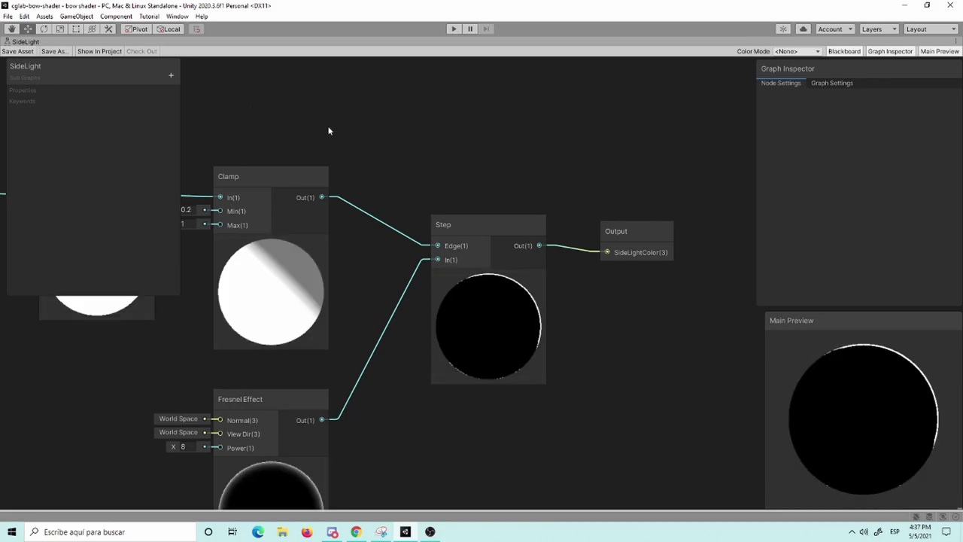
key(shift+space)
right_click(318, 44)
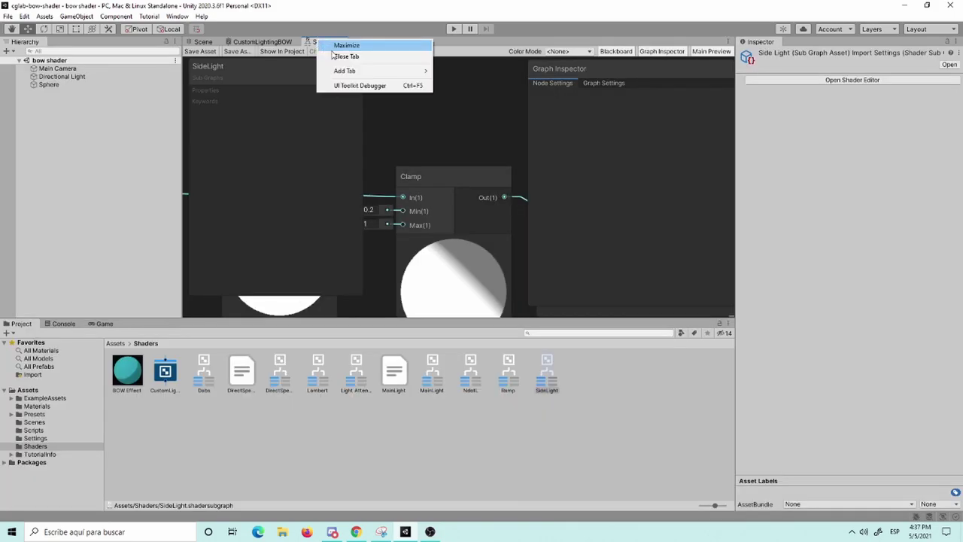
click(339, 58)
click(272, 42)
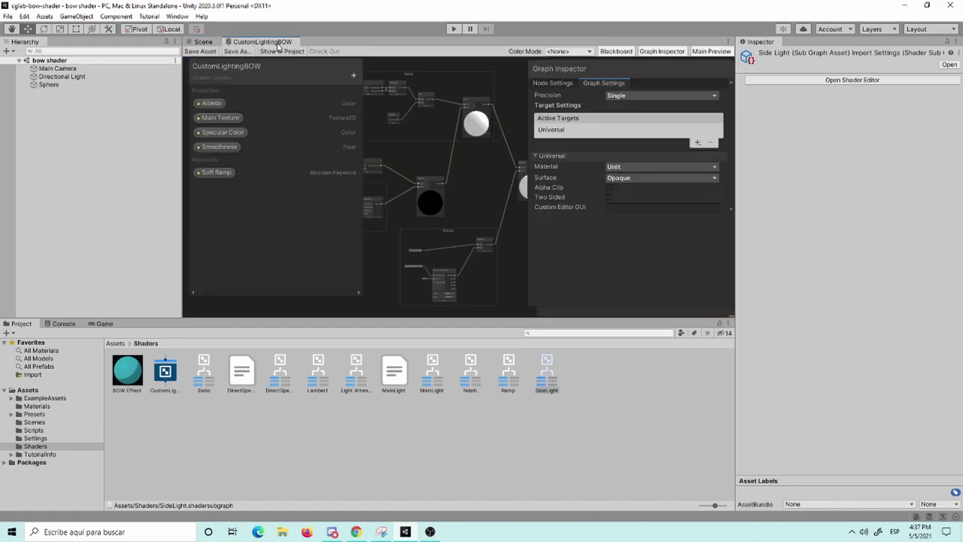
key(shift+space)
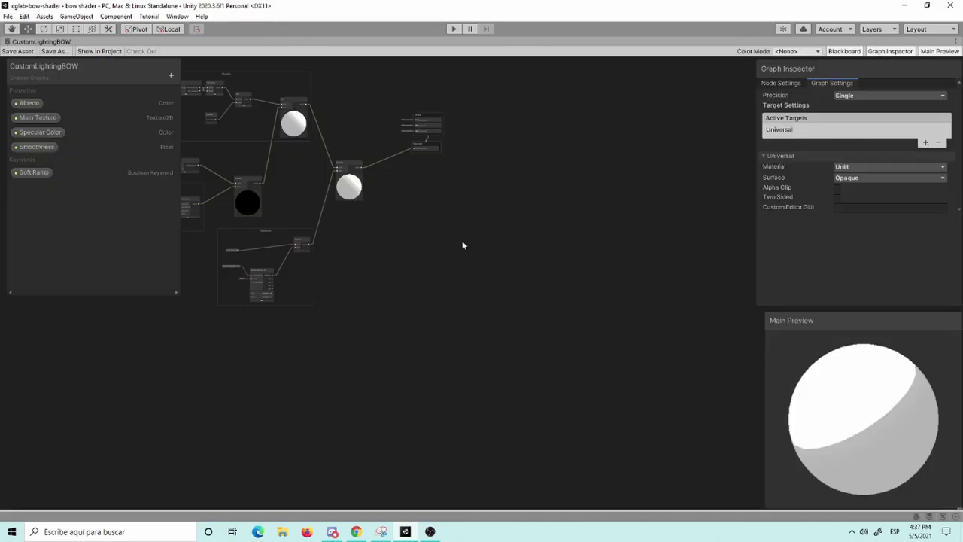
Add a SideLight sub graph node and place it above the Multiply node.
scroll(462, 243, up, 2)
scroll(523, 284, up, 2)
scroll(598, 383, up, 2)
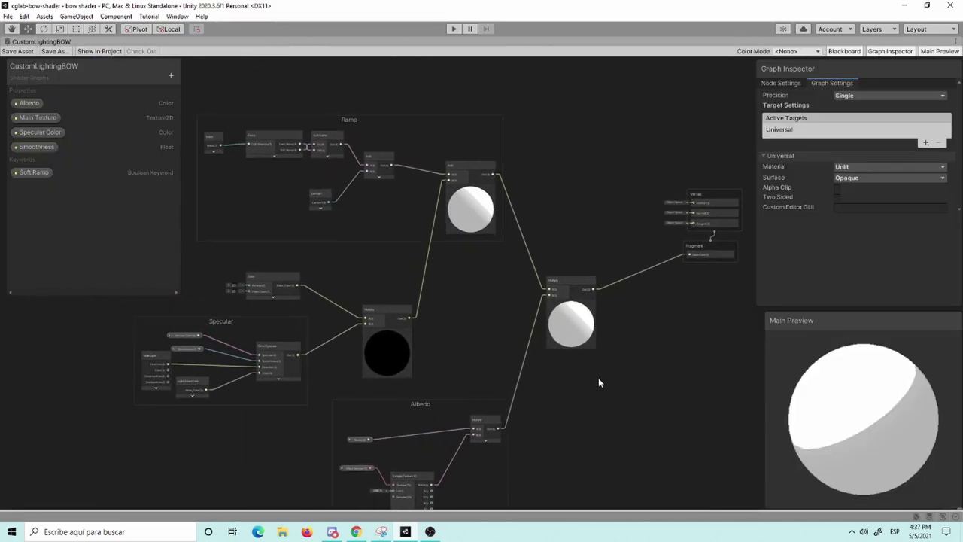
scroll(613, 311, up, 2)
scroll(571, 375, up, 2)
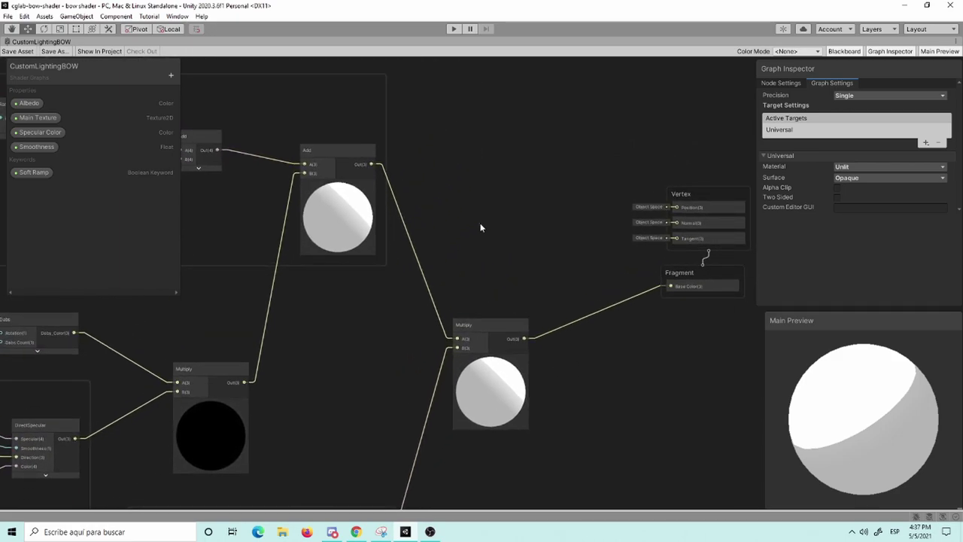
key(space)
text(side)
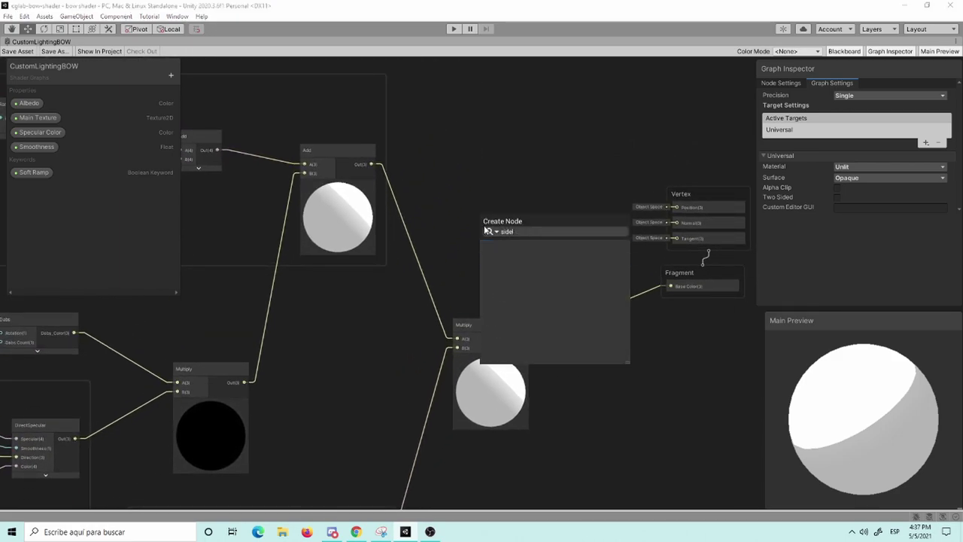
key(Return)
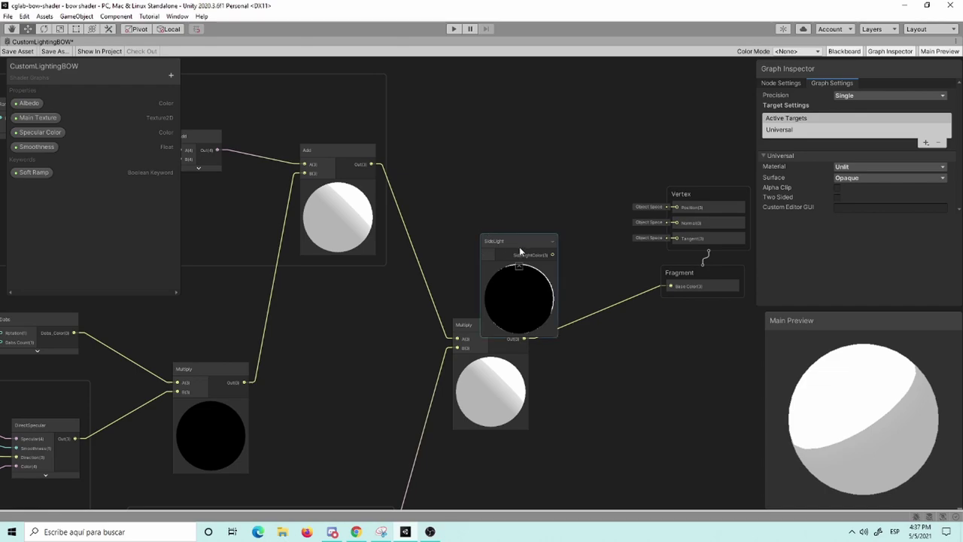
drag(523, 253, 494, 218)
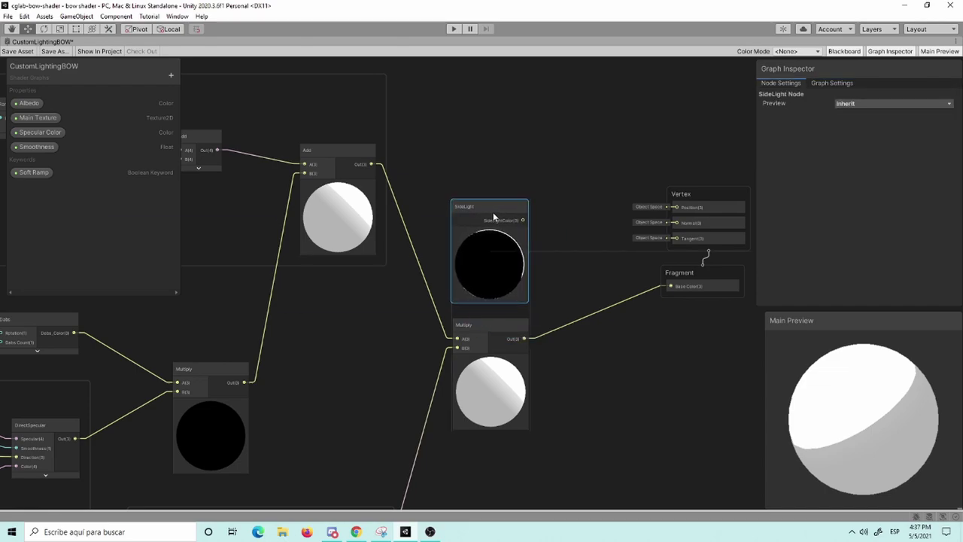
click(576, 268)
Move the Vertex and Fragment blocks further right.
key(space)
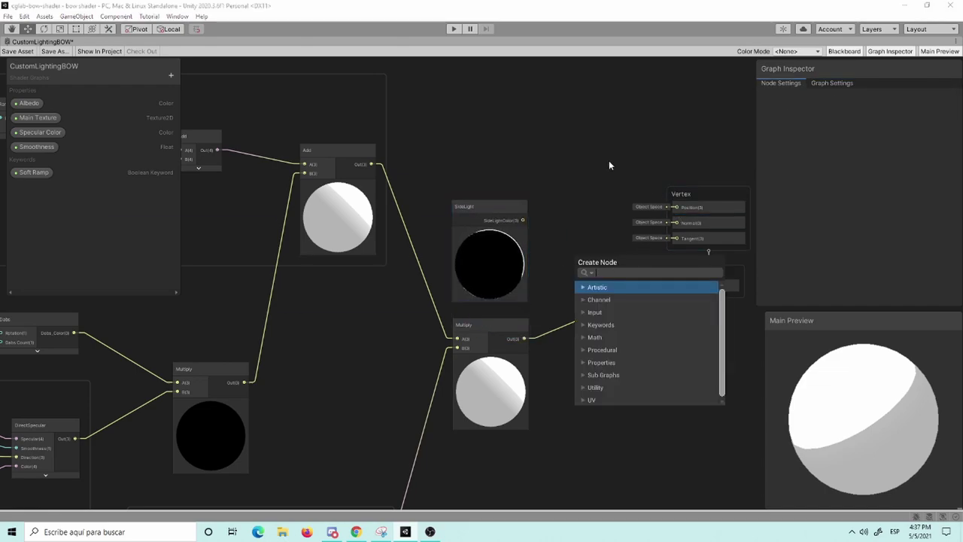
key(Escape)
drag(565, 133, 641, 249)
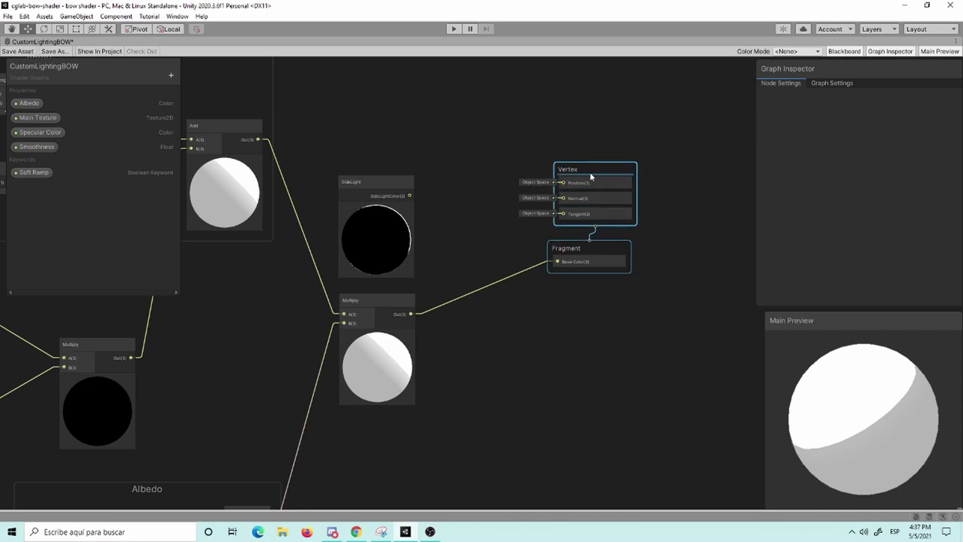
drag(591, 176, 689, 228)
Add an Add node summing SideLightColor (A) and the Multiply result (B).
click(449, 248)
key(space)
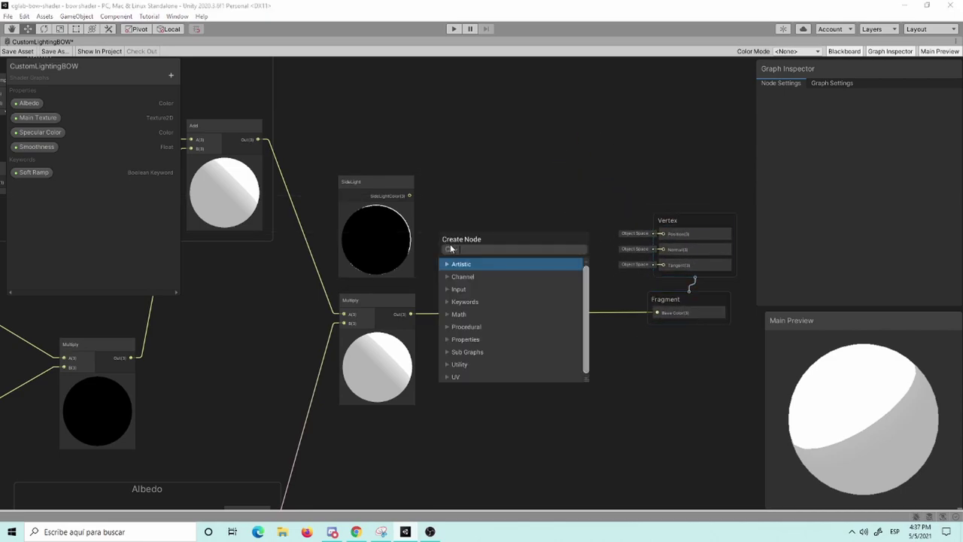
text(add)
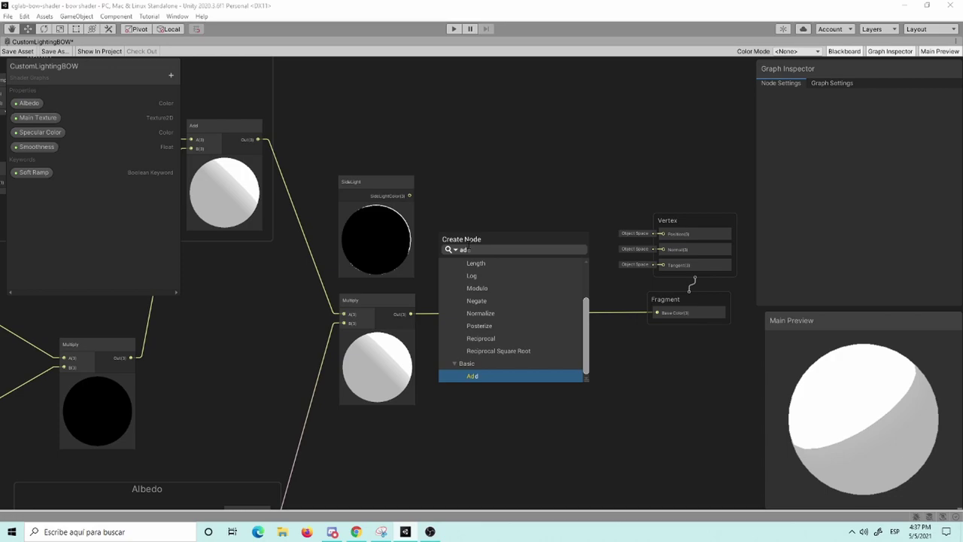
key(Return)
scroll(469, 248, up, 3)
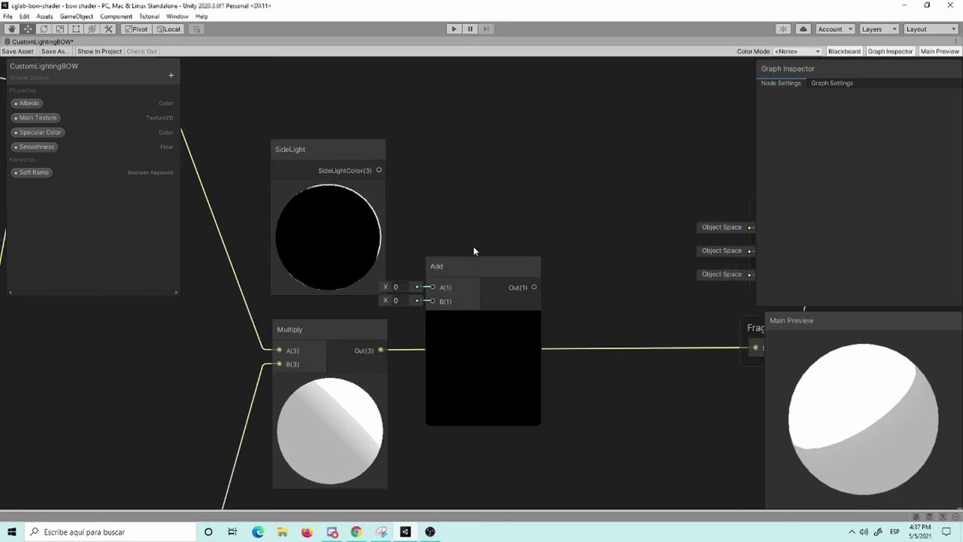
drag(476, 263, 524, 314)
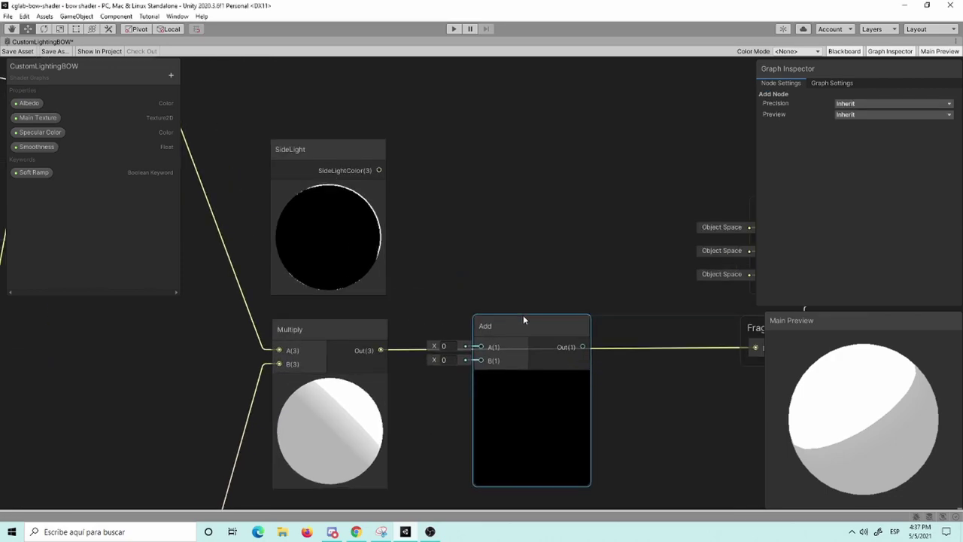
mouse_move(379, 170)
mouse_down()
mouse_move(449, 236)
mouse_move(482, 342)
mouse_up()
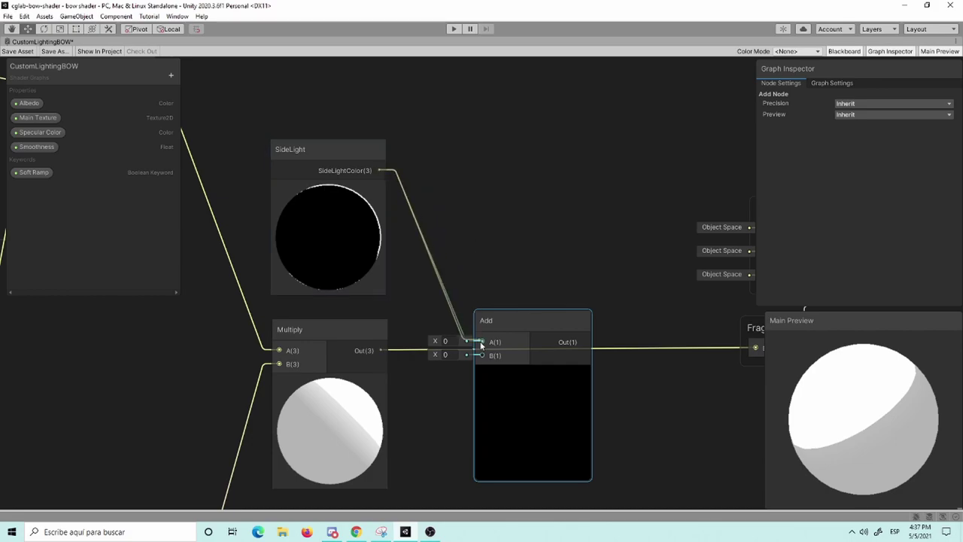
drag(378, 352, 481, 355)
mouse_move(495, 322)
mouse_down()
mouse_move(517, 316)
mouse_move(400, 354)
mouse_move(518, 297)
mouse_up()
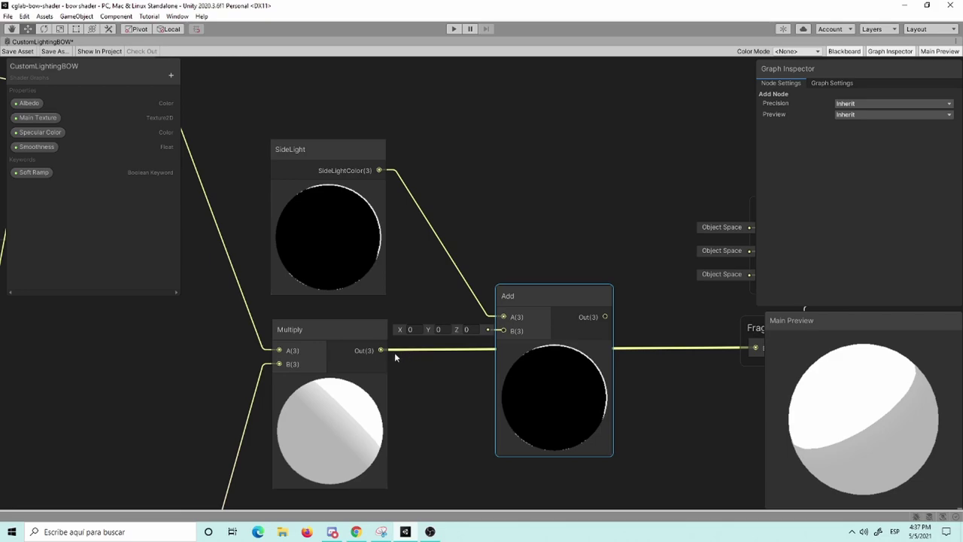
mouse_move(382, 350)
mouse_down()
mouse_move(503, 330)
mouse_move(488, 283)
mouse_move(460, 293)
mouse_up()
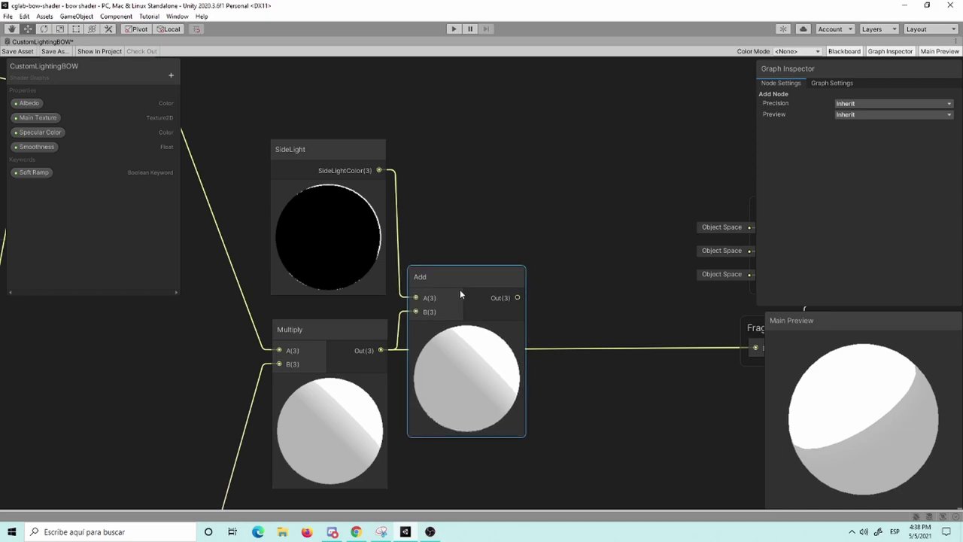
Connect the Add result to Fragment Base Color and box-select SideLight, Multiply and Add.
middle_drag(626, 360, 510, 359)
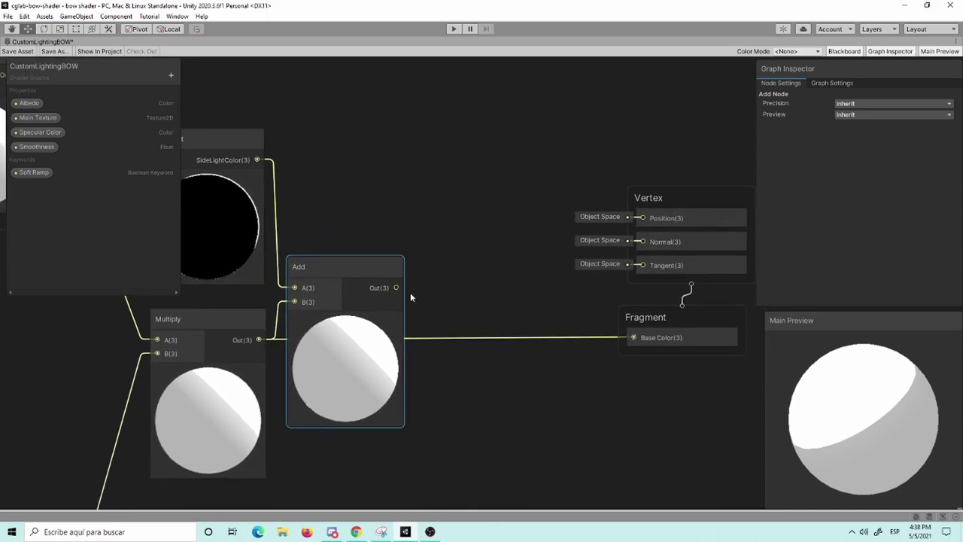
drag(396, 289, 632, 337)
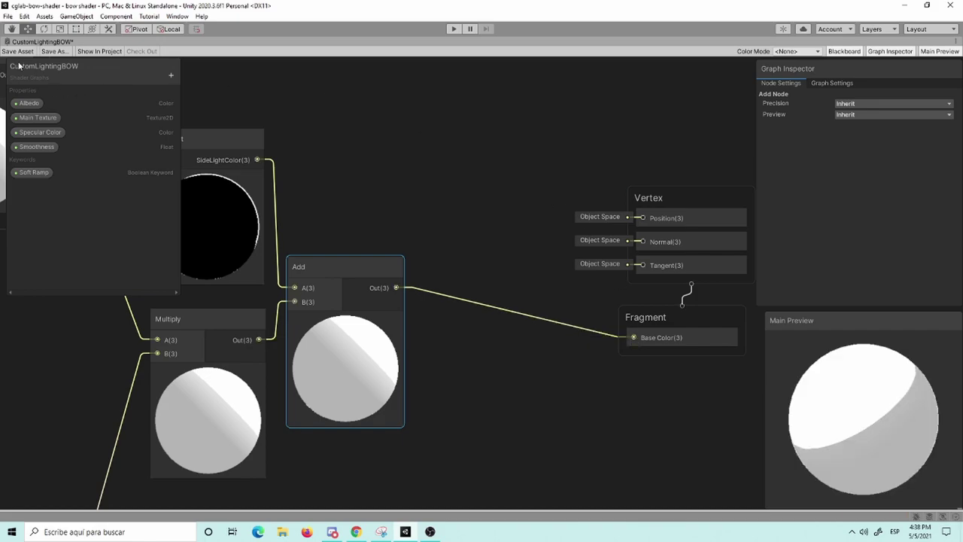
scroll(532, 244, down, 3)
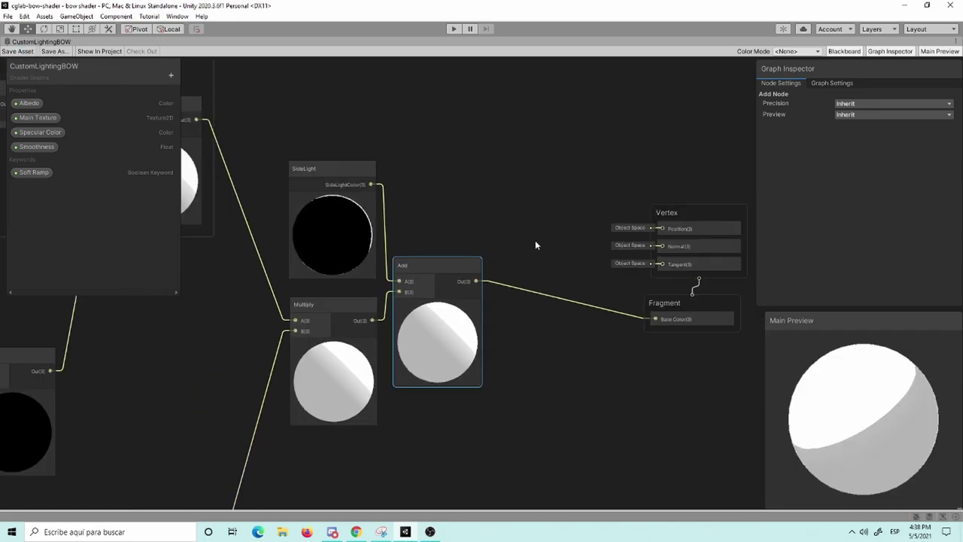
middle_drag(499, 203, 568, 200)
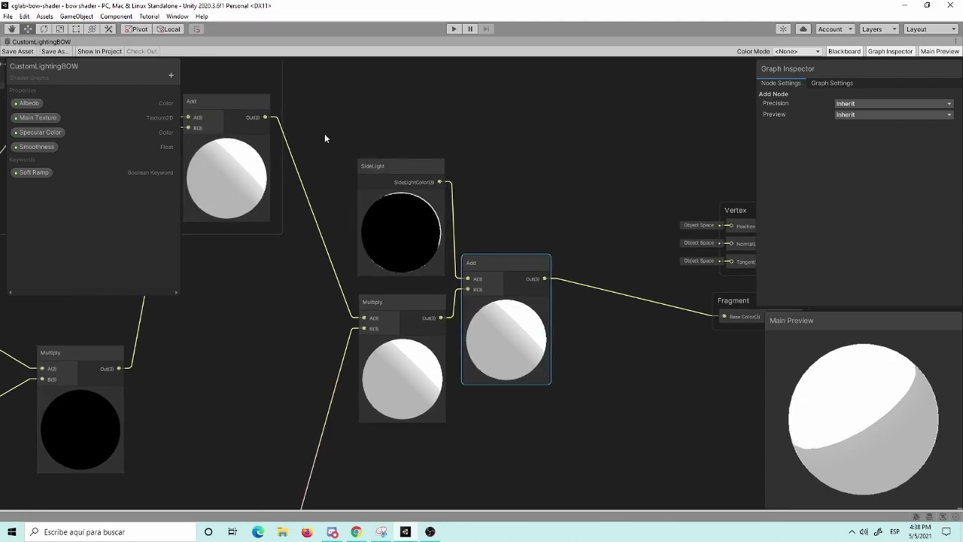
drag(325, 136, 537, 362)
drag(564, 414, 566, 415)
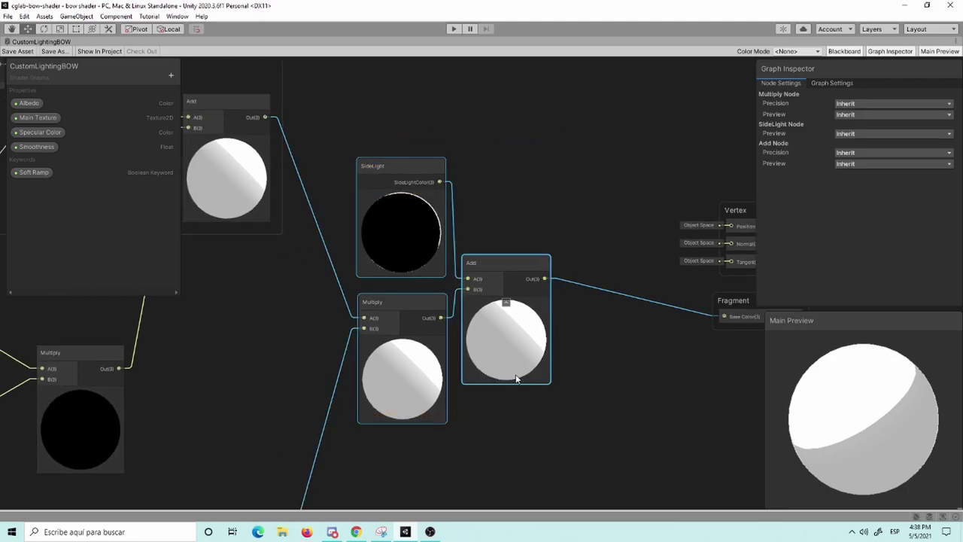
Group the SideLight, Multiply and Add nodes with Ctrl+G under the title 'Final Effect'.
key(ctrl+g)
text(Final Effect)
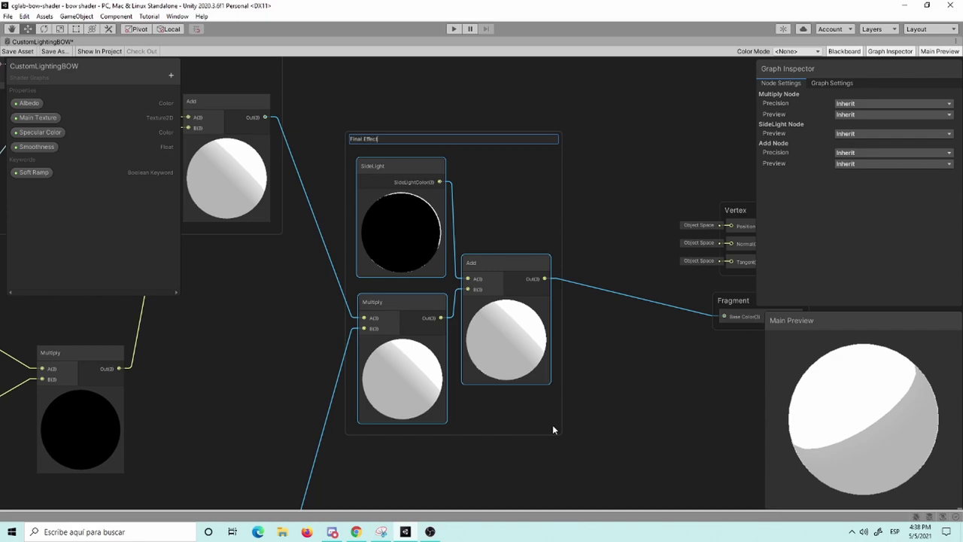
key(Return)
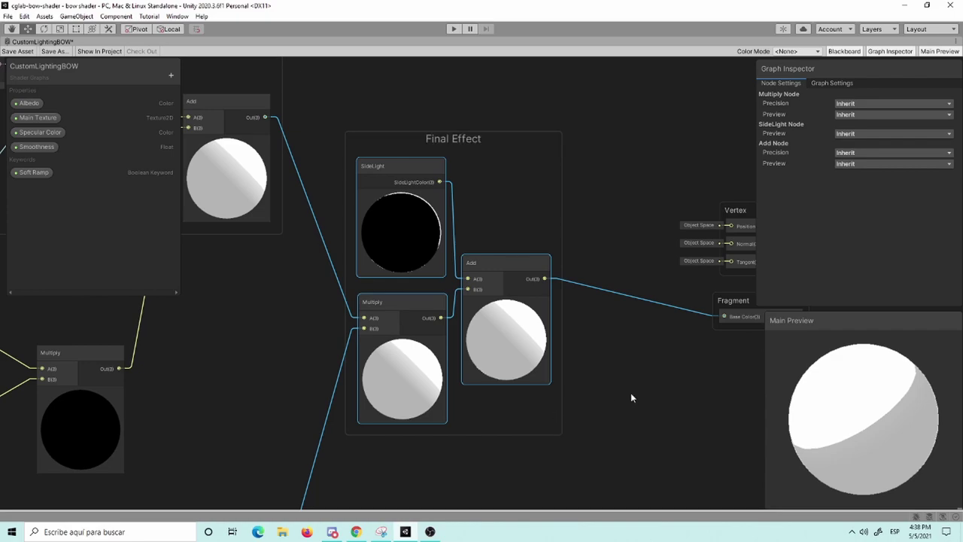
click(630, 394)
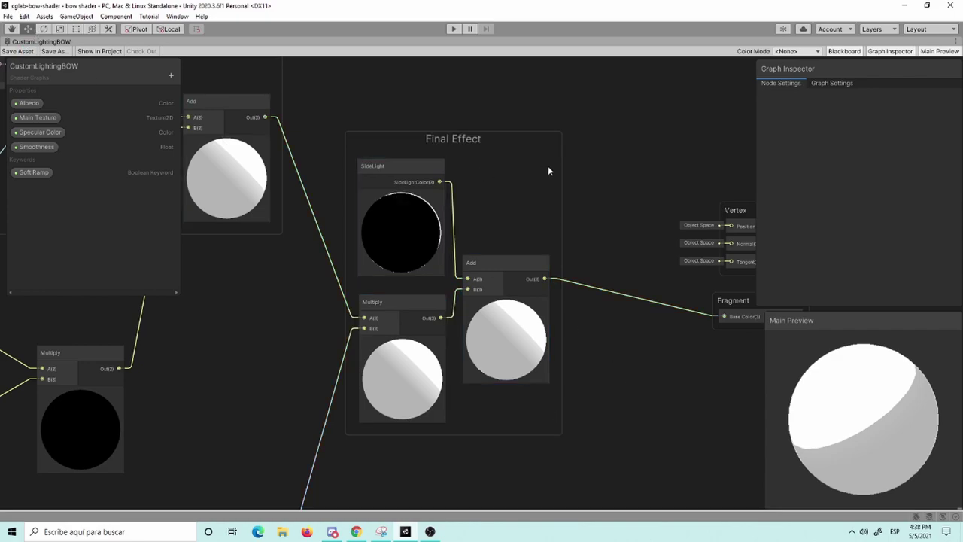
scroll(610, 151, down, 2)
scroll(610, 150, down, 2)
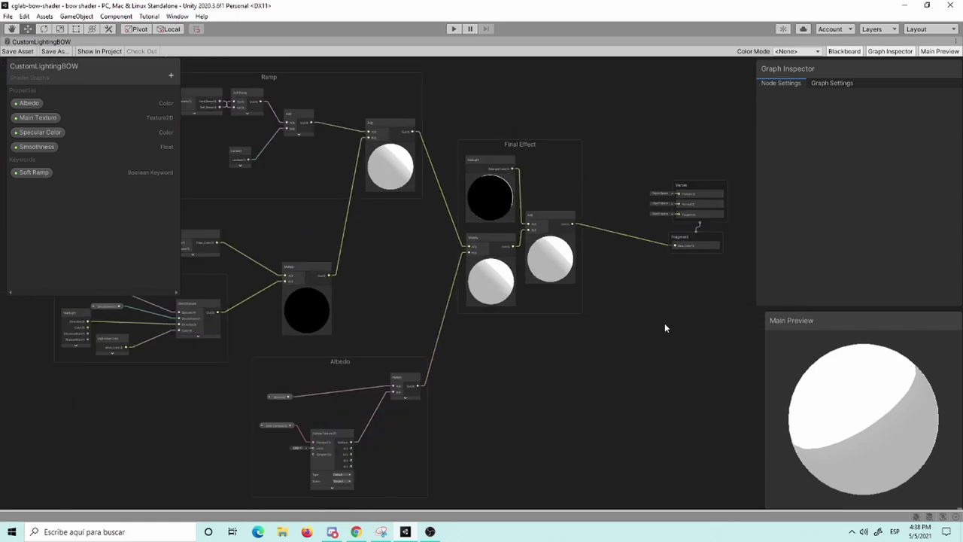
Restore the editor layout and orbit the Scene view around the teal sphere to inspect its white rim.
key(shift+space)
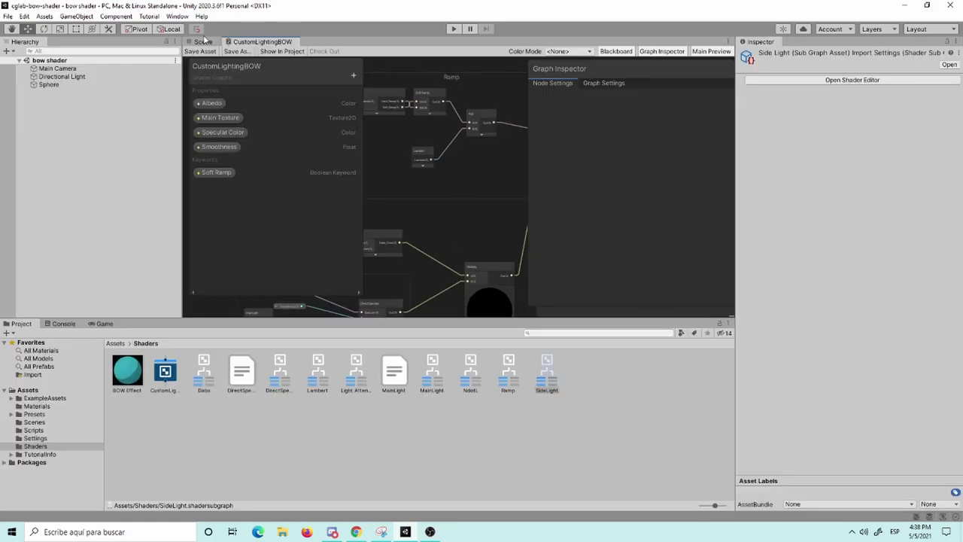
click(208, 42)
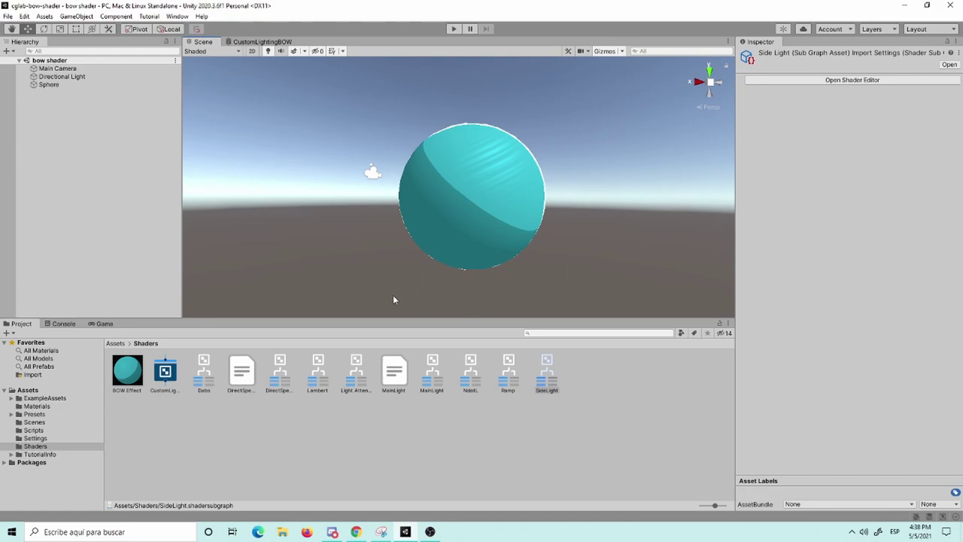
alt+drag(393, 299, 245, 313)
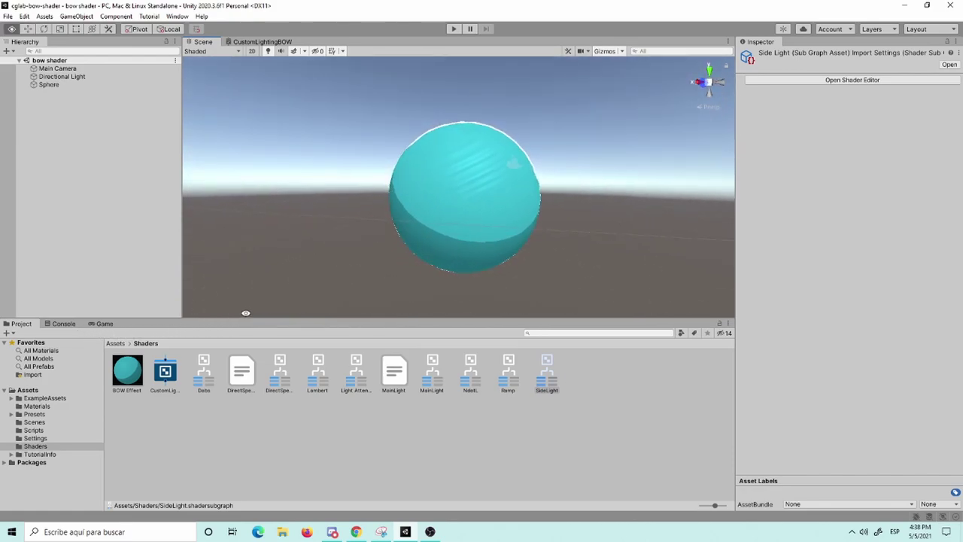
mouse_move(245, 312)
alt+mouse_down()
mouse_move(336, 350)
mouse_move(240, 357)
mouse_move(281, 355)
alt+mouse_up()
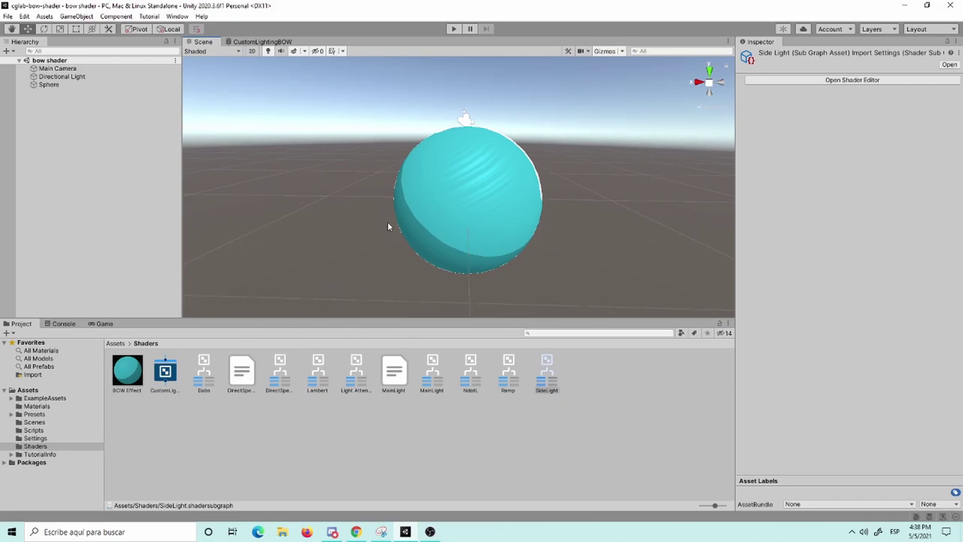
mouse_move(525, 246)
alt+mouse_down()
mouse_move(294, 326)
mouse_move(532, 251)
alt+mouse_up()
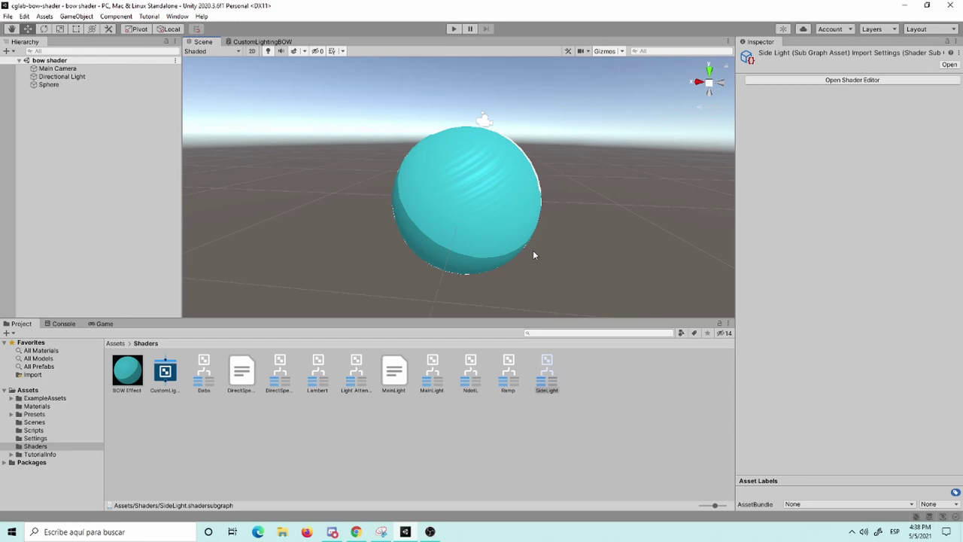
mouse_move(557, 198)
alt+mouse_down()
mouse_move(637, 236)
mouse_move(440, 273)
mouse_move(454, 232)
mouse_move(394, 215)
alt+mouse_up()
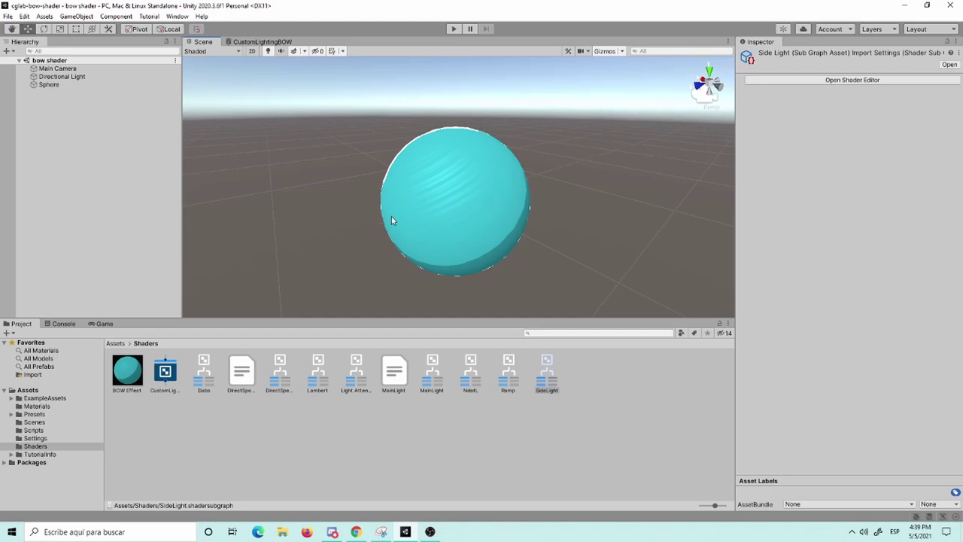
mouse_move(518, 207)
alt+mouse_down()
mouse_move(544, 218)
mouse_move(553, 163)
mouse_move(494, 167)
mouse_move(472, 208)
mouse_move(541, 219)
mouse_move(512, 185)
mouse_move(522, 150)
mouse_move(682, 148)
mouse_move(597, 219)
mouse_move(686, 219)
mouse_move(572, 237)
mouse_move(659, 203)
mouse_move(404, 264)
mouse_move(724, 214)
mouse_move(540, 248)
mouse_move(799, 237)
mouse_move(501, 287)
mouse_move(460, 282)
mouse_move(687, 247)
mouse_move(864, 197)
mouse_move(766, 299)
mouse_move(535, 243)
mouse_move(673, 187)
mouse_move(619, 169)
mouse_move(602, 184)
mouse_move(625, 158)
mouse_move(613, 150)
mouse_move(628, 140)
mouse_move(629, 120)
mouse_move(585, 193)
mouse_move(395, 159)
mouse_move(823, 67)
mouse_move(925, 447)
mouse_move(919, 463)
alt+mouse_up()
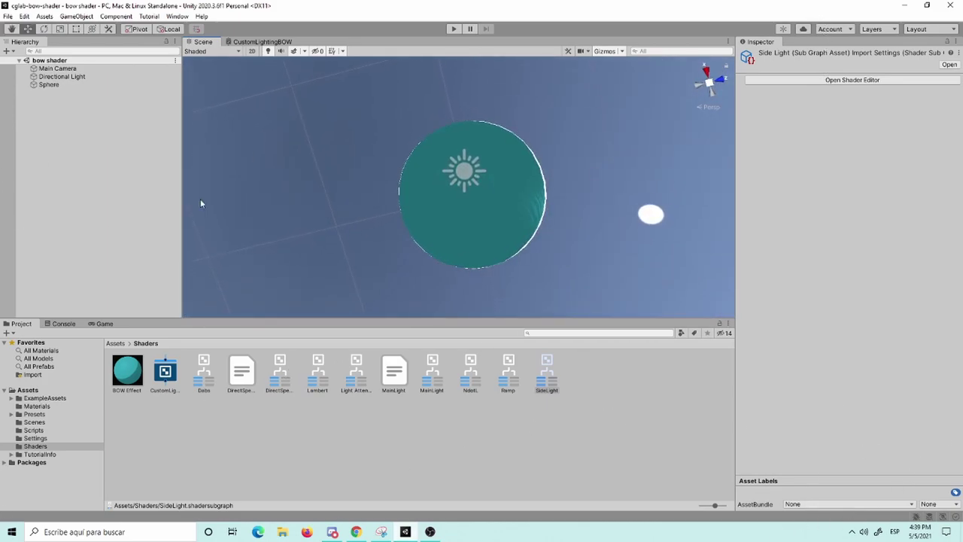
mouse_move(434, 189)
alt+mouse_down()
mouse_move(538, 198)
mouse_move(191, 343)
mouse_move(496, 525)
mouse_move(339, 402)
mouse_move(874, 392)
mouse_move(315, 475)
mouse_move(692, 452)
mouse_move(953, 413)
alt+mouse_up()
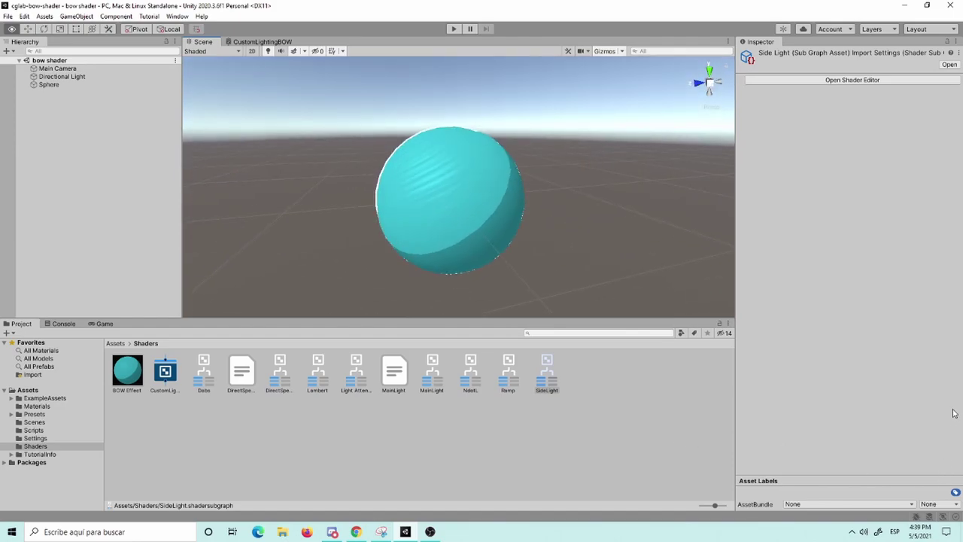
Select the Directional Light and rotate it to Y -30 to brighten the teal sphere.
click(78, 77)
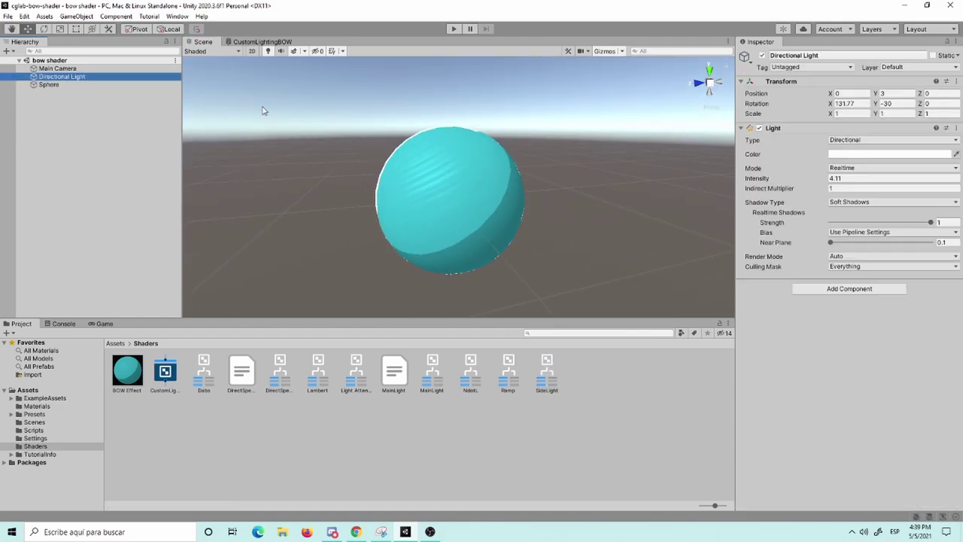
scroll(331, 131, down, 5)
scroll(489, 168, up, 4)
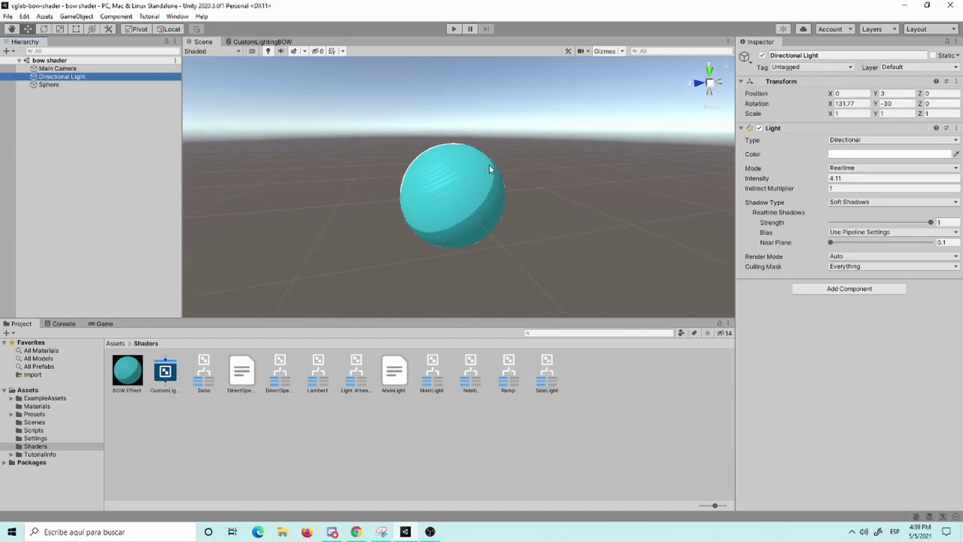
mouse_move(490, 139)
alt+mouse_down()
mouse_move(574, 168)
mouse_move(548, 94)
alt+mouse_up()
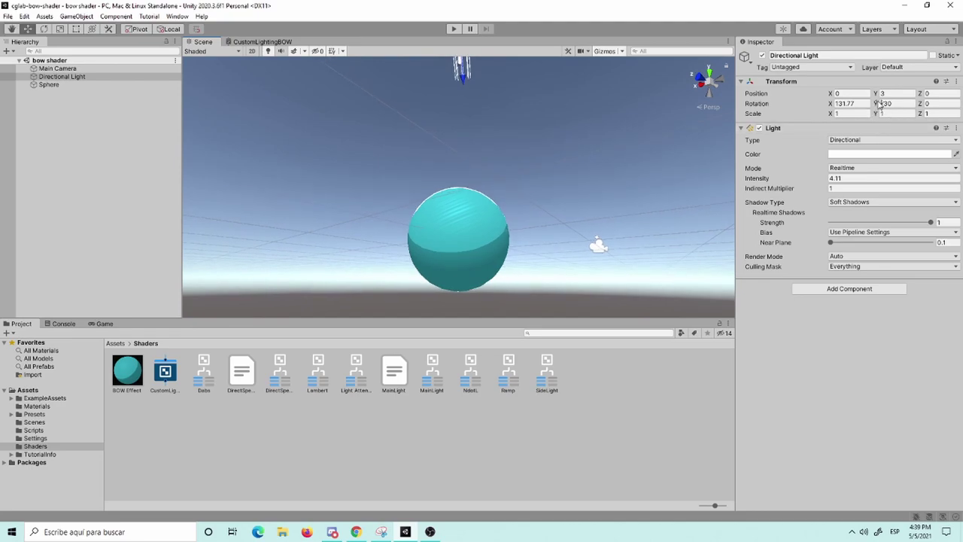
mouse_move(874, 103)
mouse_down()
mouse_move(753, 139)
mouse_move(262, 127)
mouse_move(897, 238)
mouse_move(170, 240)
mouse_move(561, 130)
mouse_move(576, 449)
mouse_move(439, 89)
mouse_move(513, 208)
mouse_move(682, 267)
mouse_move(507, 282)
mouse_move(500, 182)
mouse_move(537, 187)
mouse_up()
Zoom and orbit around the teal sphere to check its white rim.
alt+right_drag(540, 188, 652, 158)
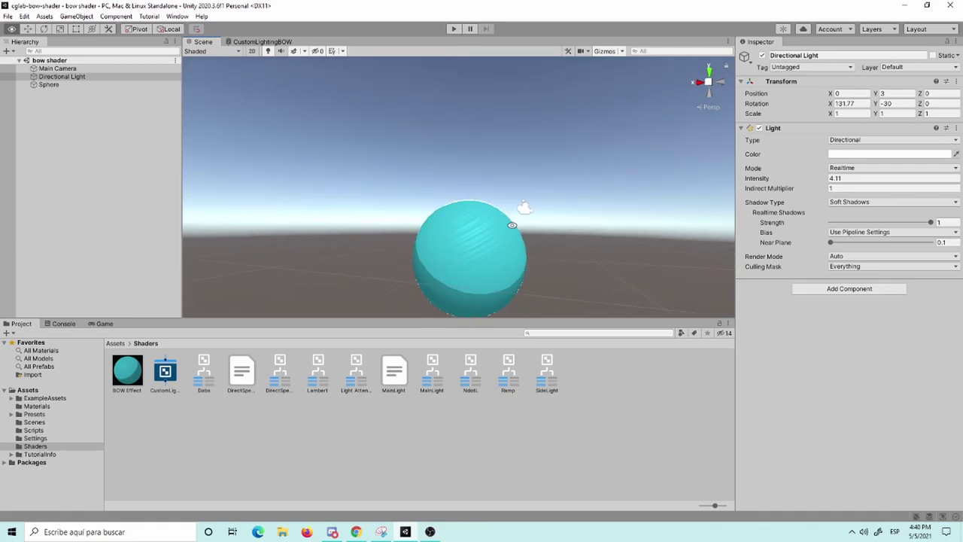
alt+right_drag(611, 231, 531, 230)
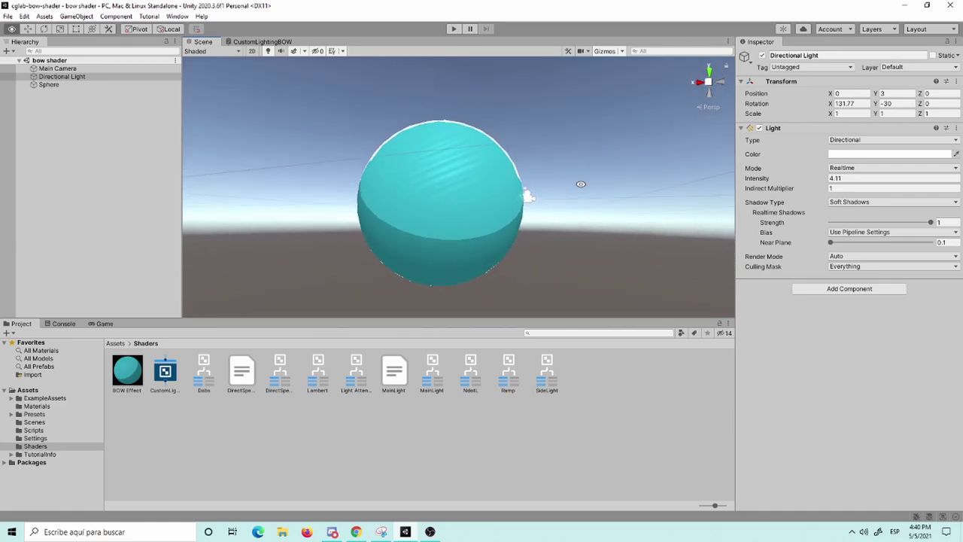
mouse_move(531, 188)
alt+mouse_down()
mouse_move(503, 213)
mouse_move(621, 221)
alt+mouse_up()
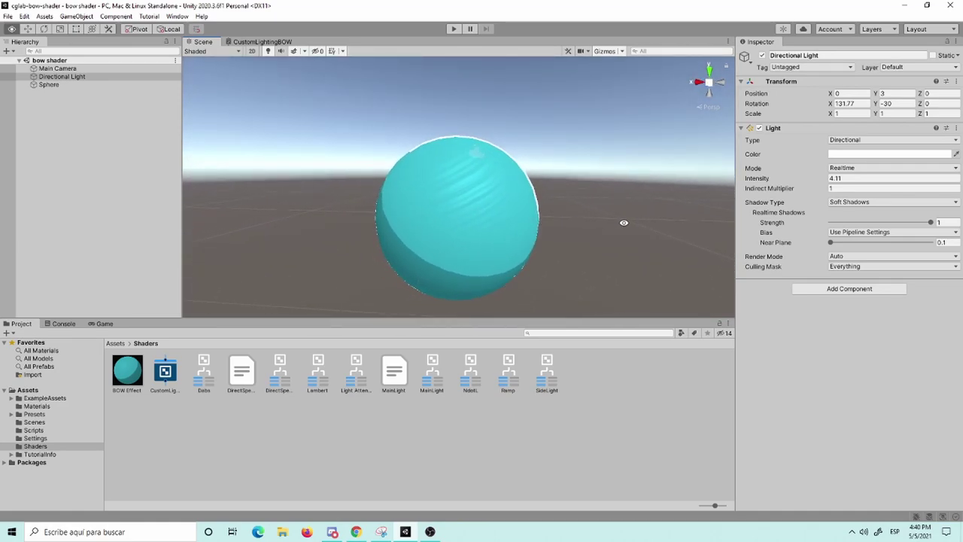